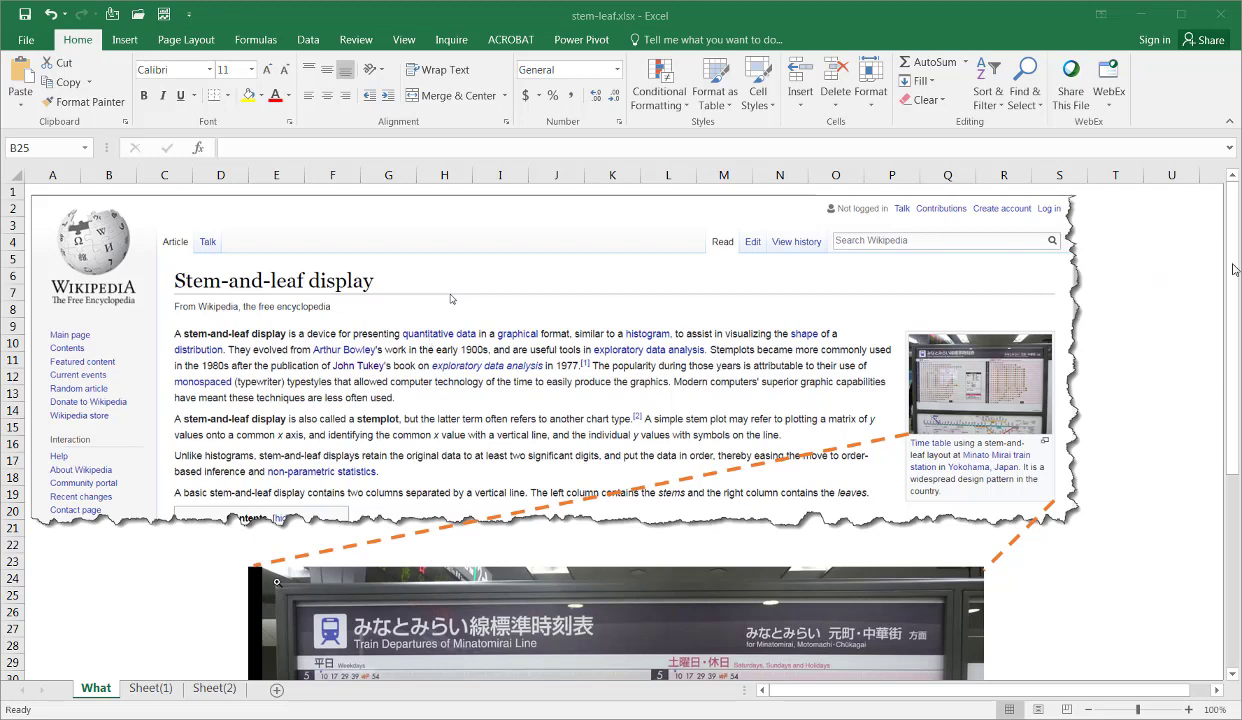
Scroll the What sheet down to the Minatomirai Line timetable photo
{"action": "left_click", "coordinate": [1234, 305]}
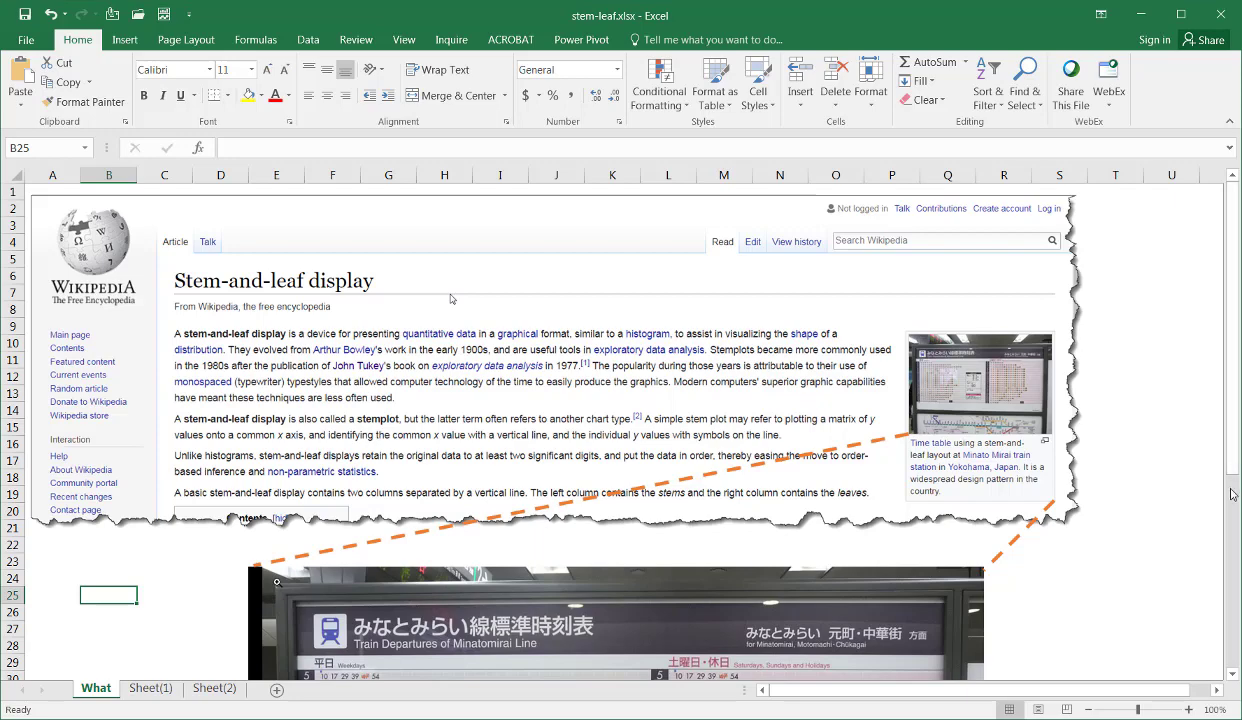
{"action": "left_click", "coordinate": [1233, 675]}
{"action": "scroll", "coordinate": [509, 521], "scroll_direction": "down", "scroll_amount": 4}
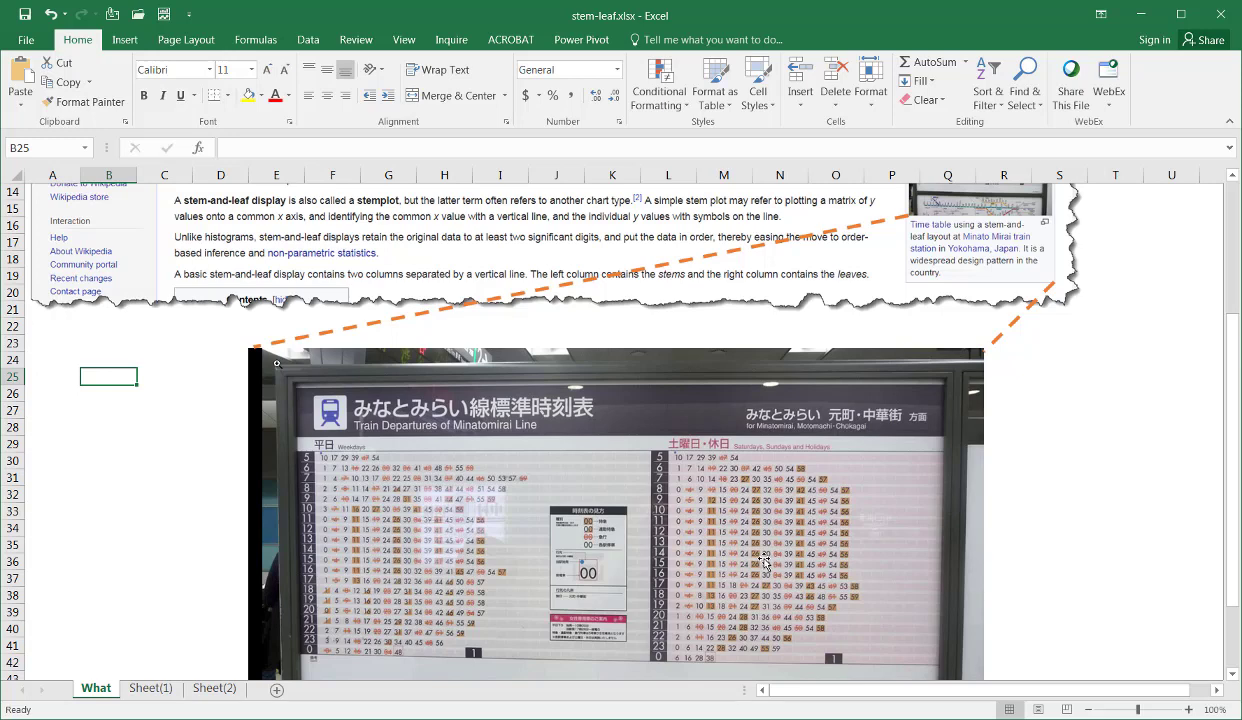
Switch to Sheet(1) and inspect the RANDBETWEEN formula behind a test score
{"action": "key", "text": "ctrl+Page_Down"}
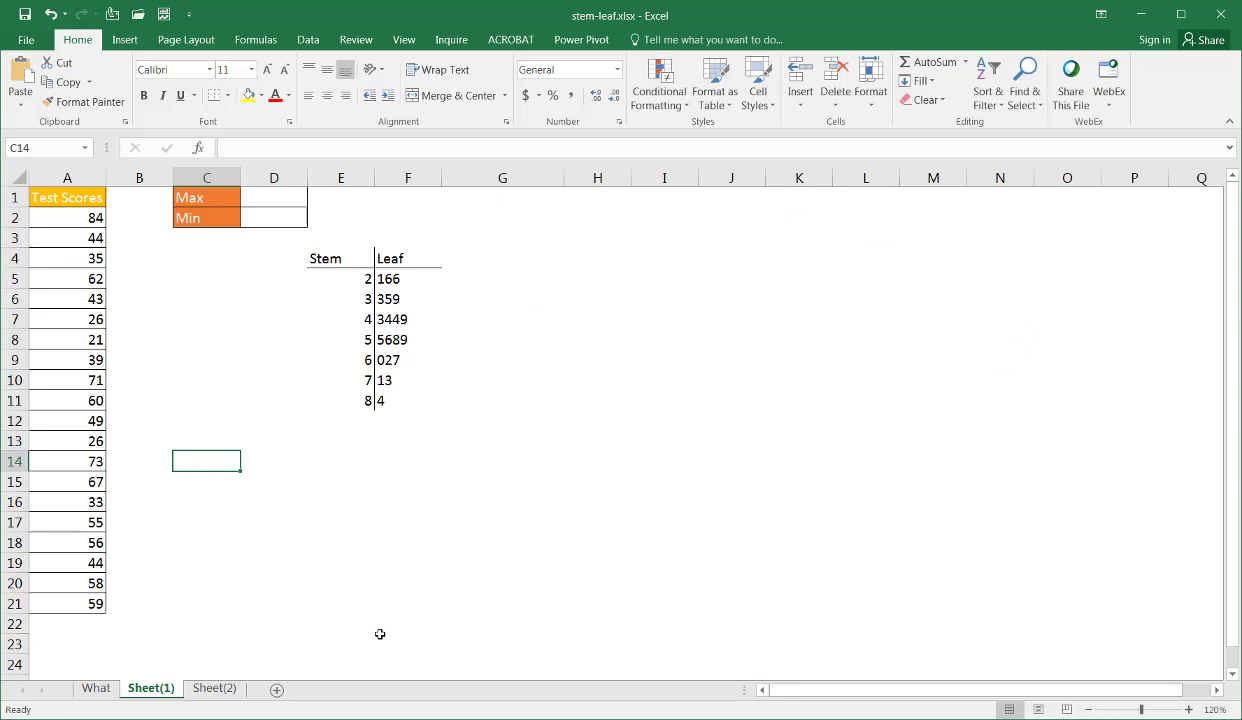
{"action": "left_click", "coordinate": [80, 270]}
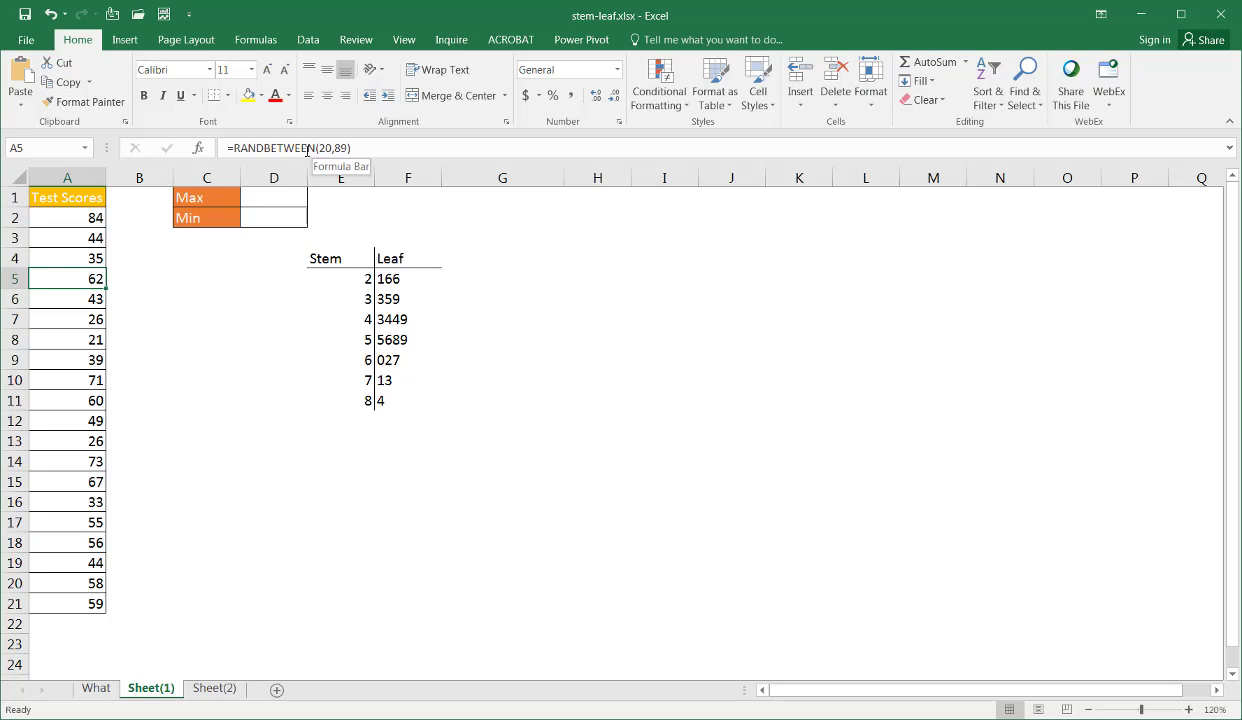
{"action": "left_click", "coordinate": [211, 339]}
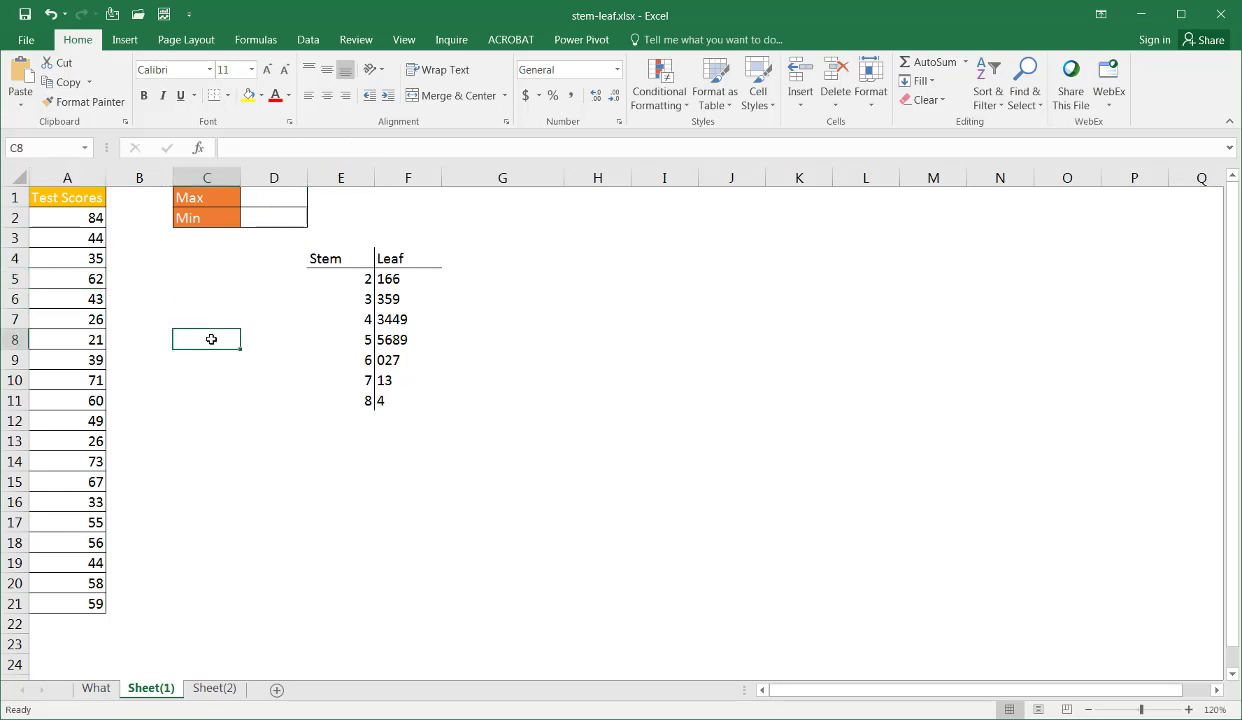
Regenerate the random scores several times with F9, then recheck the score formulas
{"action": "key", "text": "F9"}
{"action": "key", "text": "F9"}
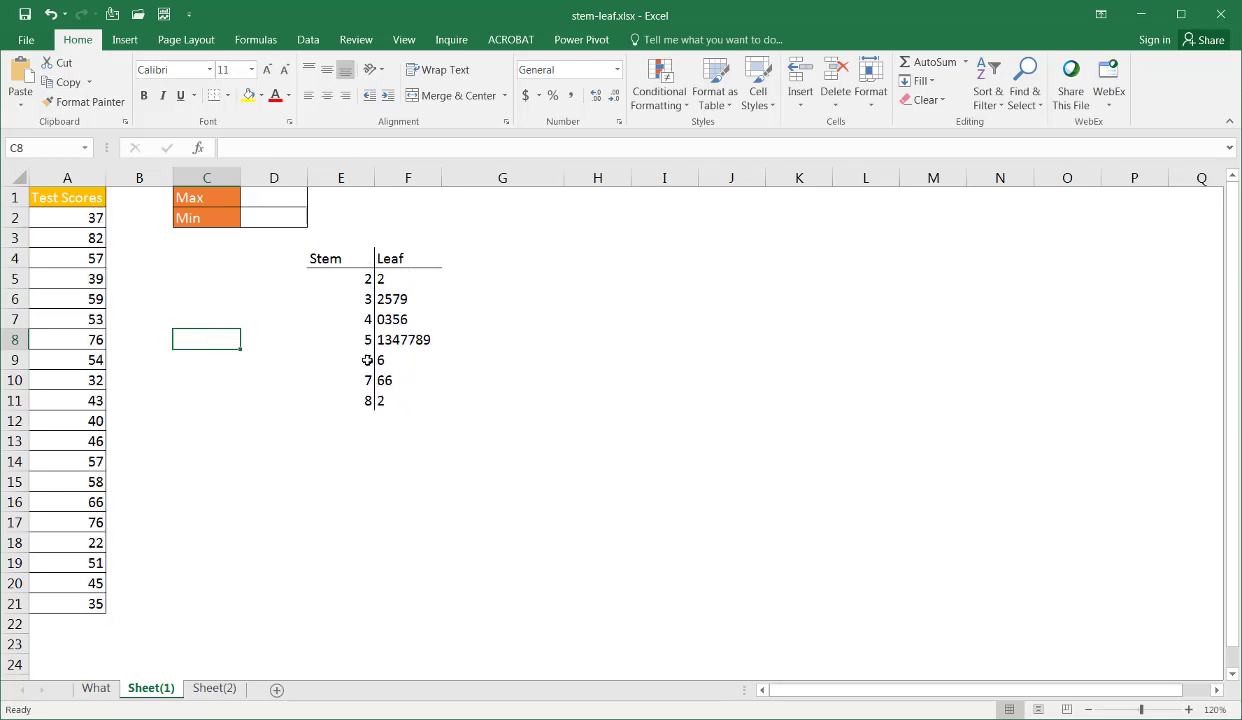
{"action": "key", "text": "F9"}
{"action": "key", "text": "F9"}
{"action": "key", "text": "F9"}
{"action": "key", "text": "F9"}
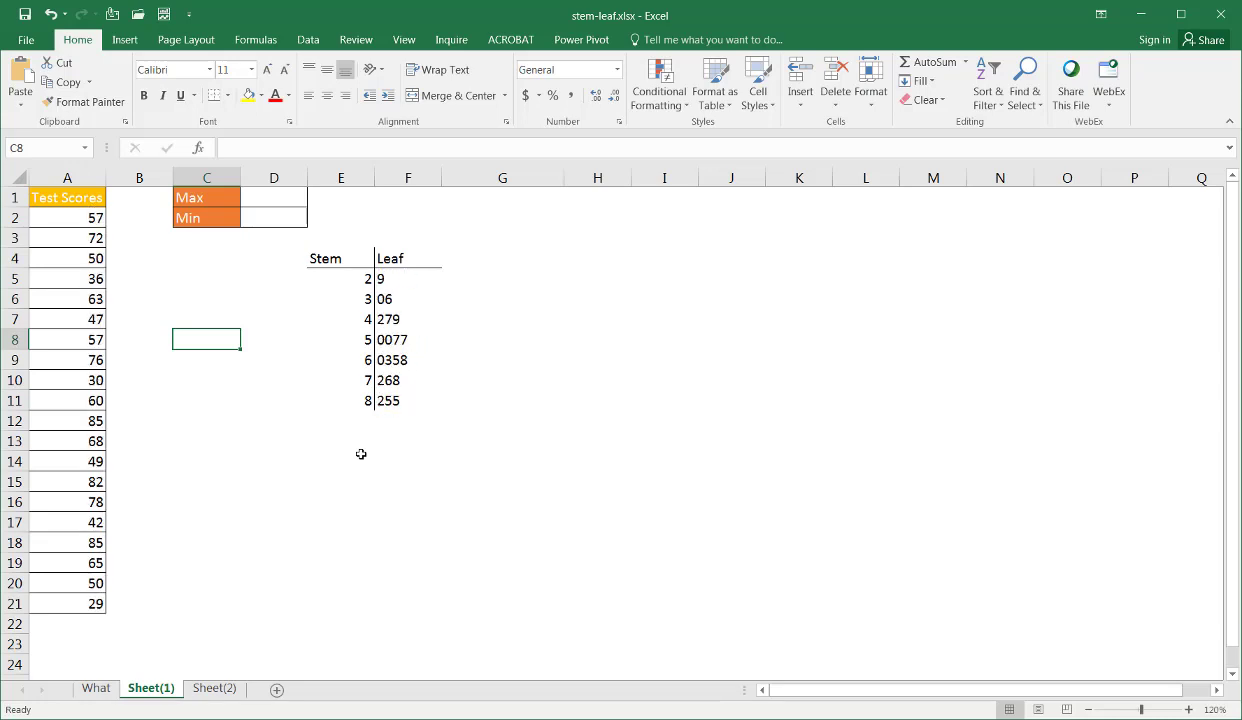
{"action": "key", "text": "F9"}
{"action": "key", "text": "F9"}
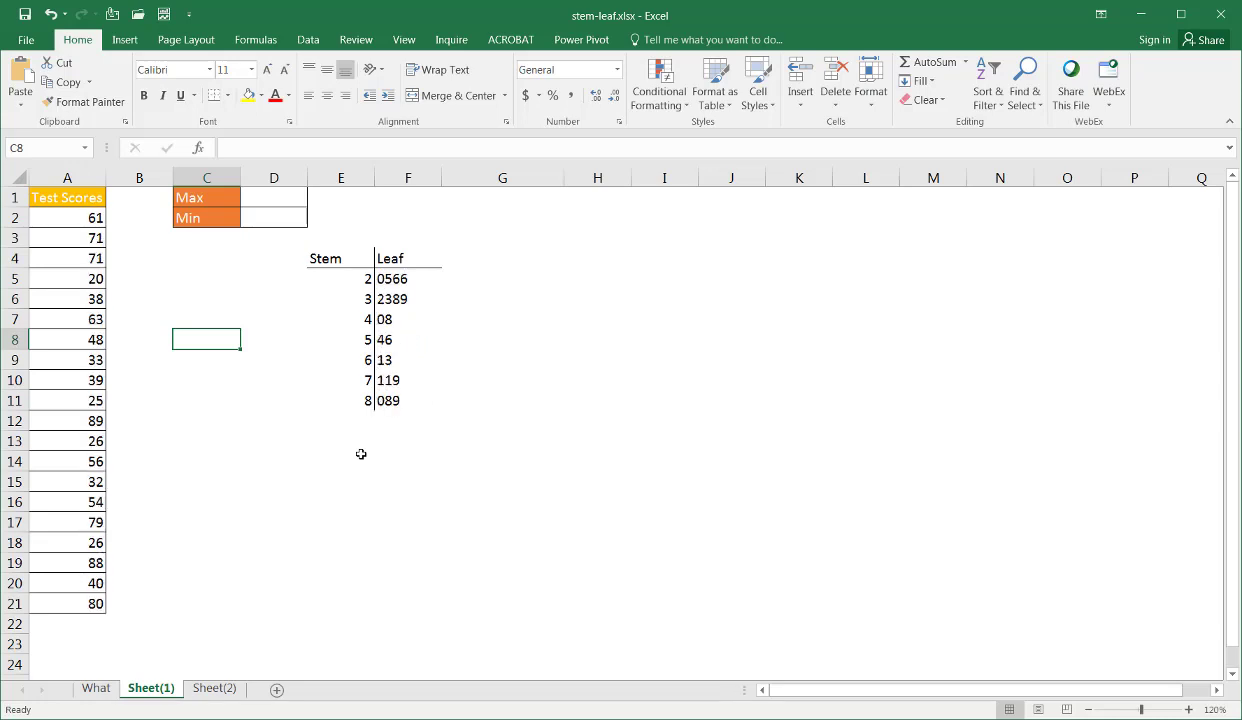
{"action": "key", "text": "F9"}
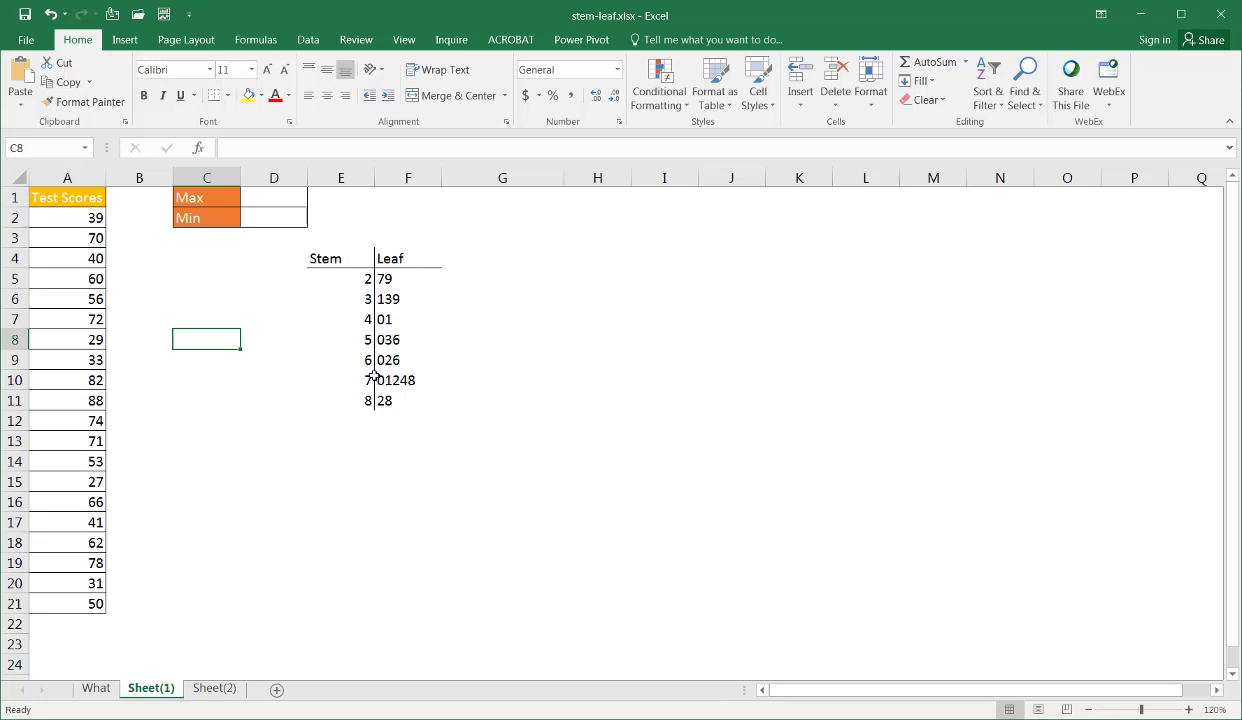
{"action": "left_click", "coordinate": [88, 233]}
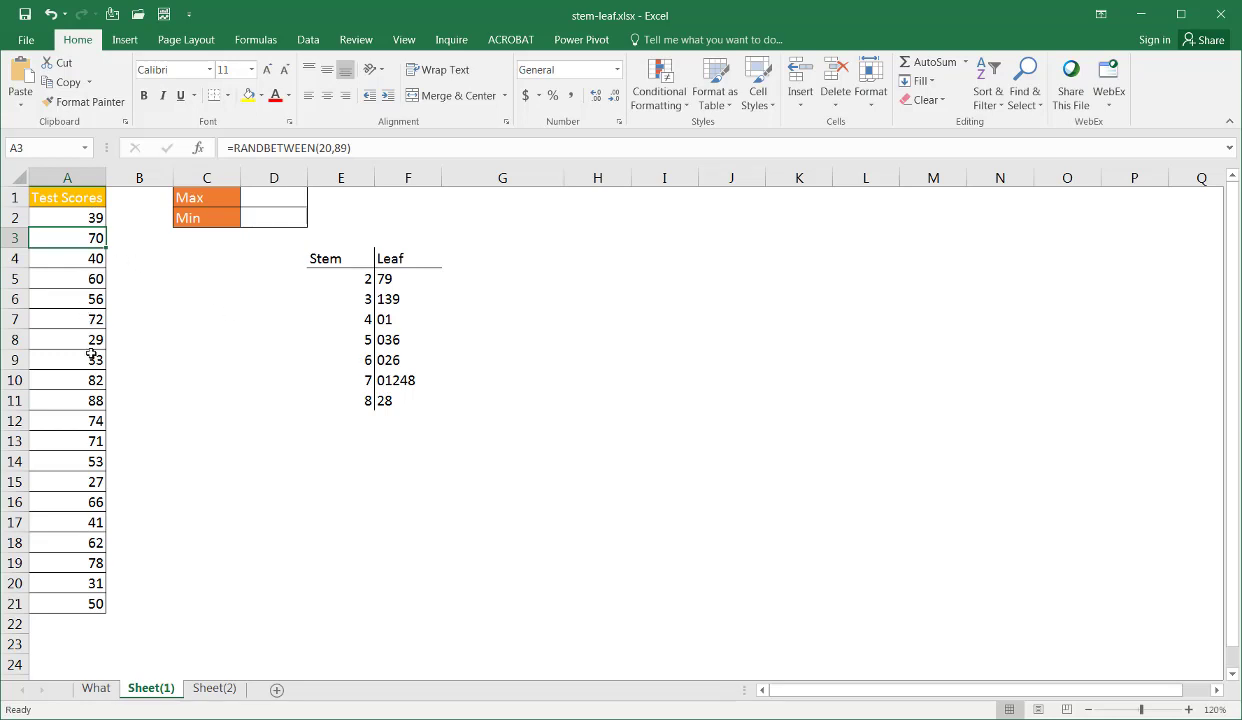
{"action": "left_click", "coordinate": [95, 440]}
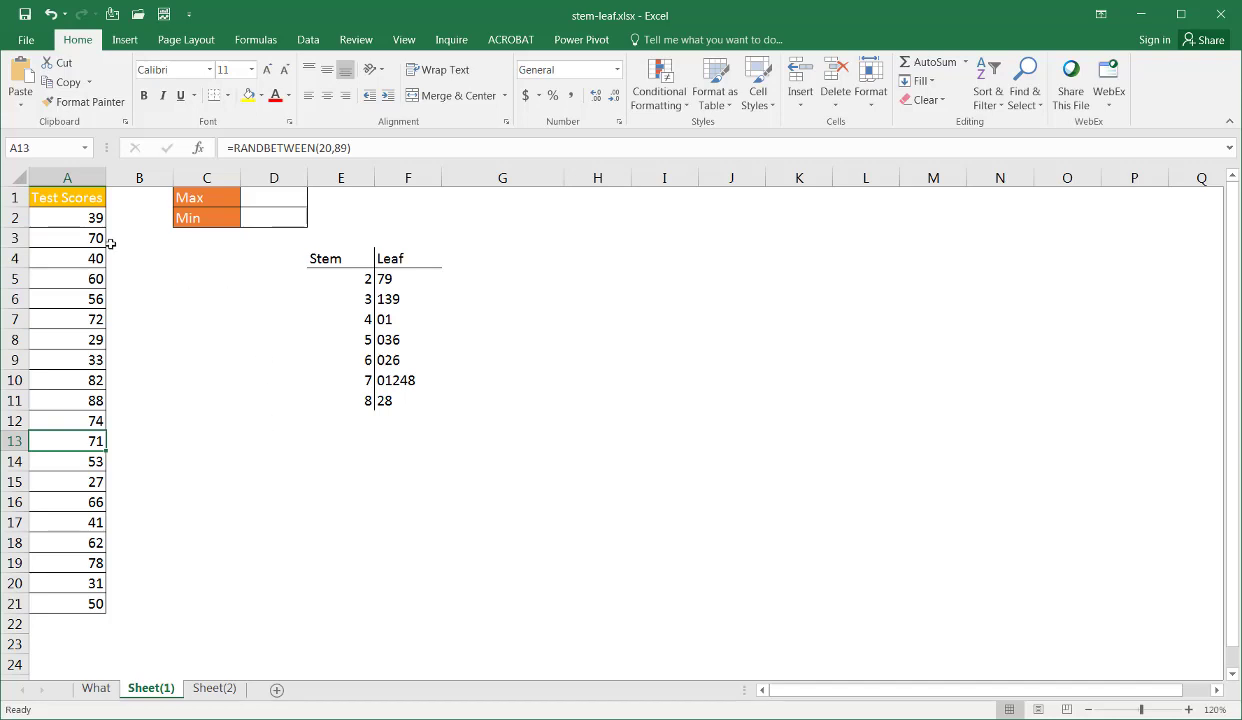
Delete columns E:G holding the old stem-and-leaf plot
{"action": "left_click_drag", "start_coordinate": [61, 216], "coordinate": [50, 597]}
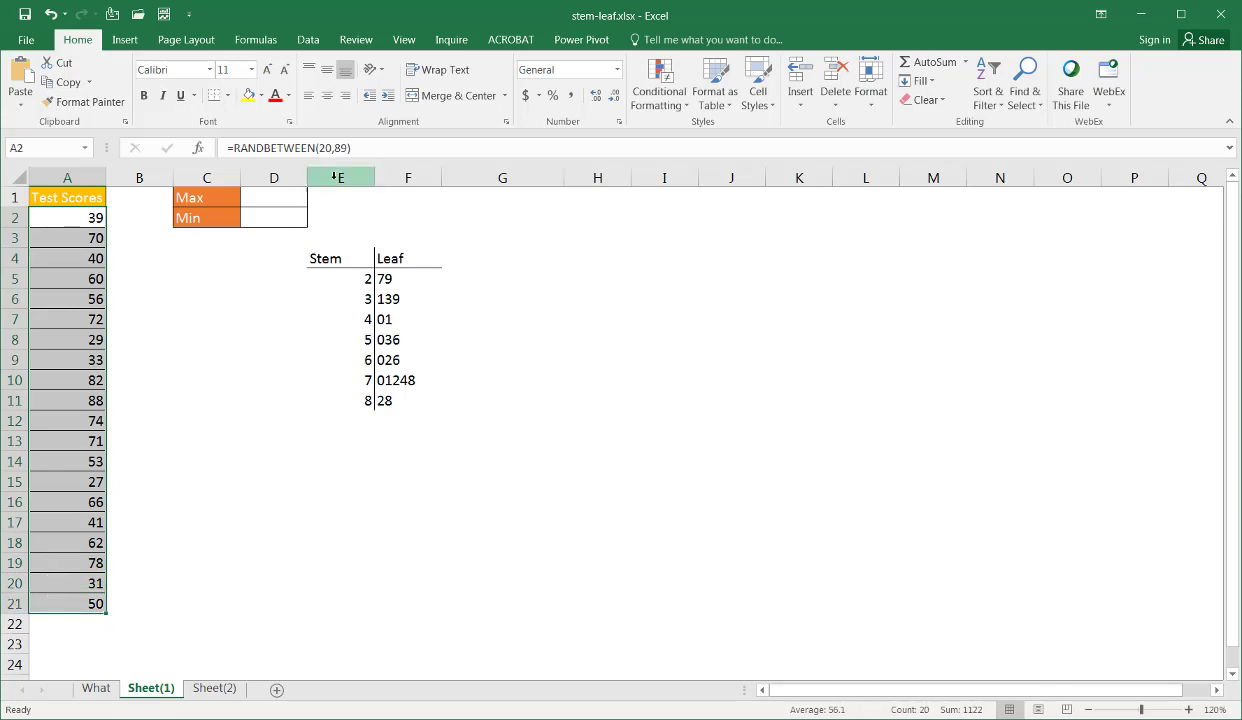
{"action": "left_click_drag", "start_coordinate": [335, 177], "coordinate": [481, 178]}
{"action": "right_click", "coordinate": [481, 178]}
{"action": "left_click", "coordinate": [555, 324]}
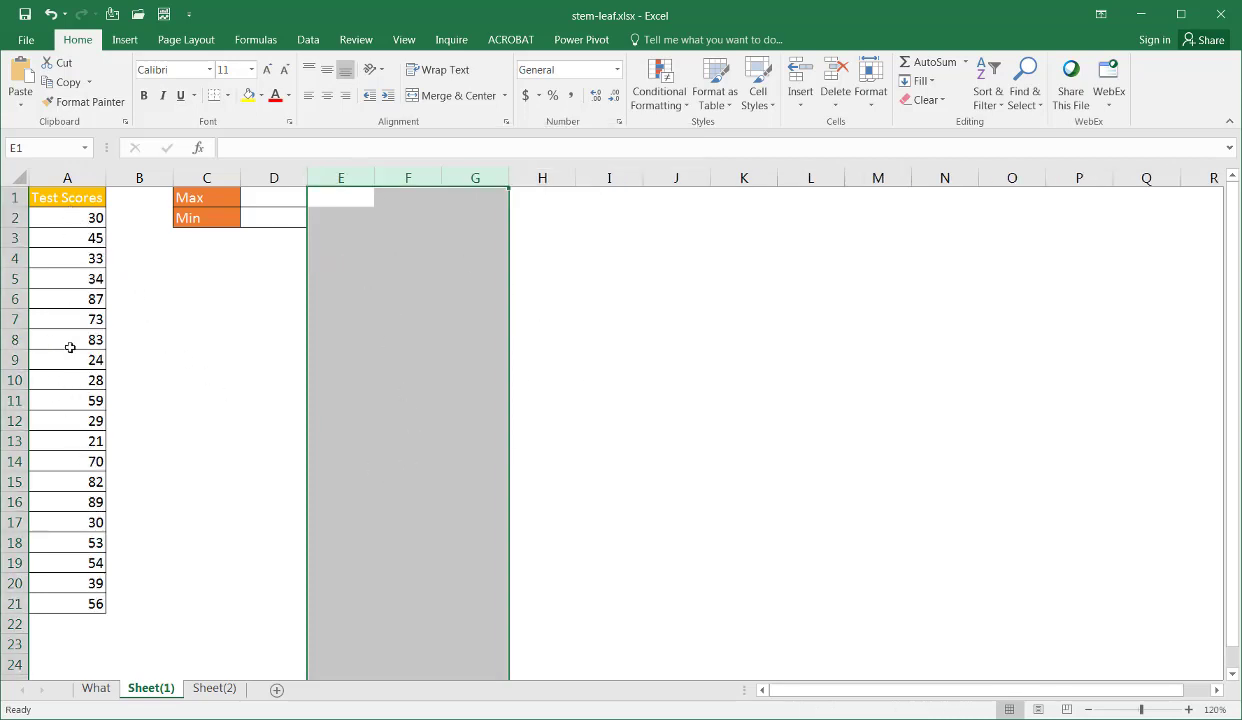
Copy the scores in A2:A21 and paste them back as fixed values
{"action": "left_click", "coordinate": [76, 222]}
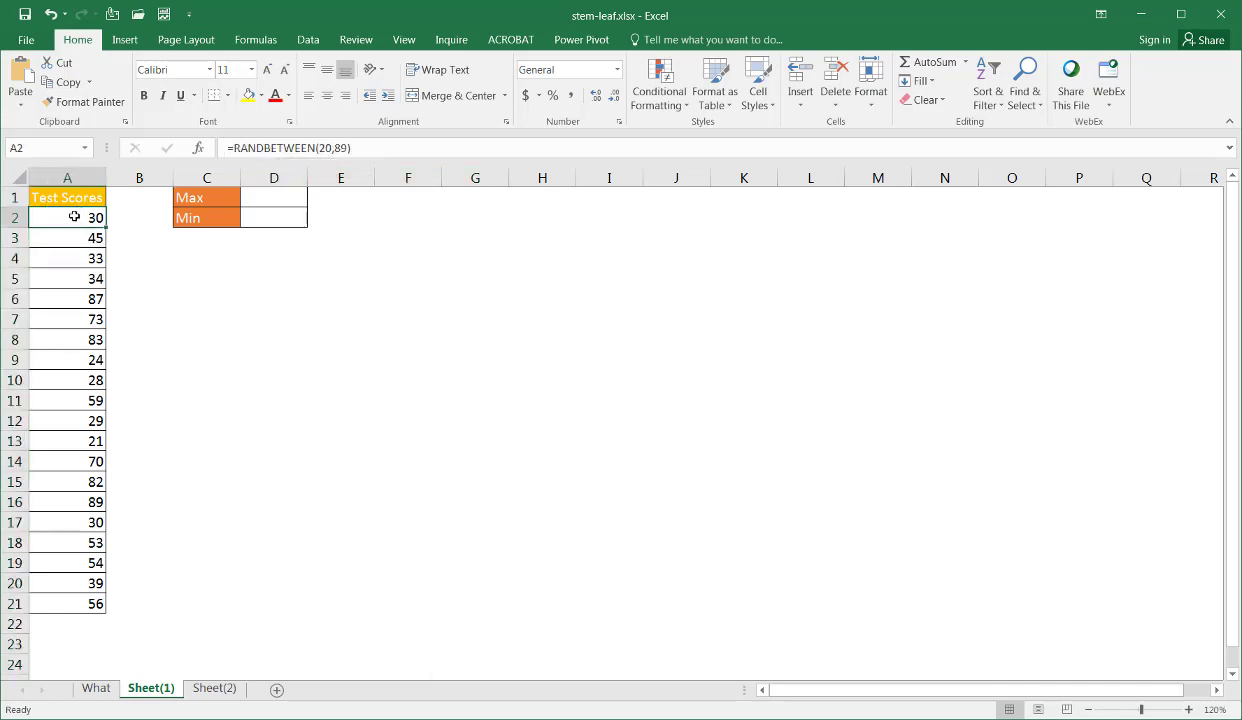
{"action": "left_click_drag", "start_coordinate": [69, 222], "coordinate": [73, 601]}
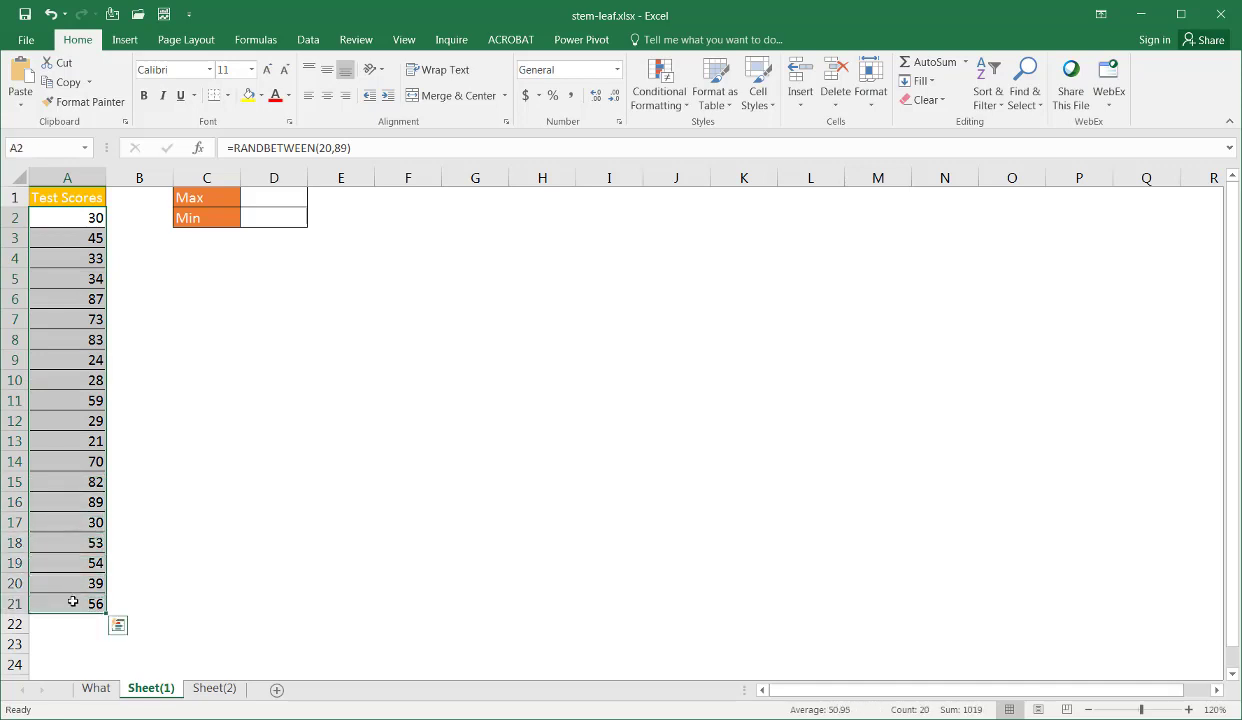
{"action": "key", "text": "ctrl+c"}
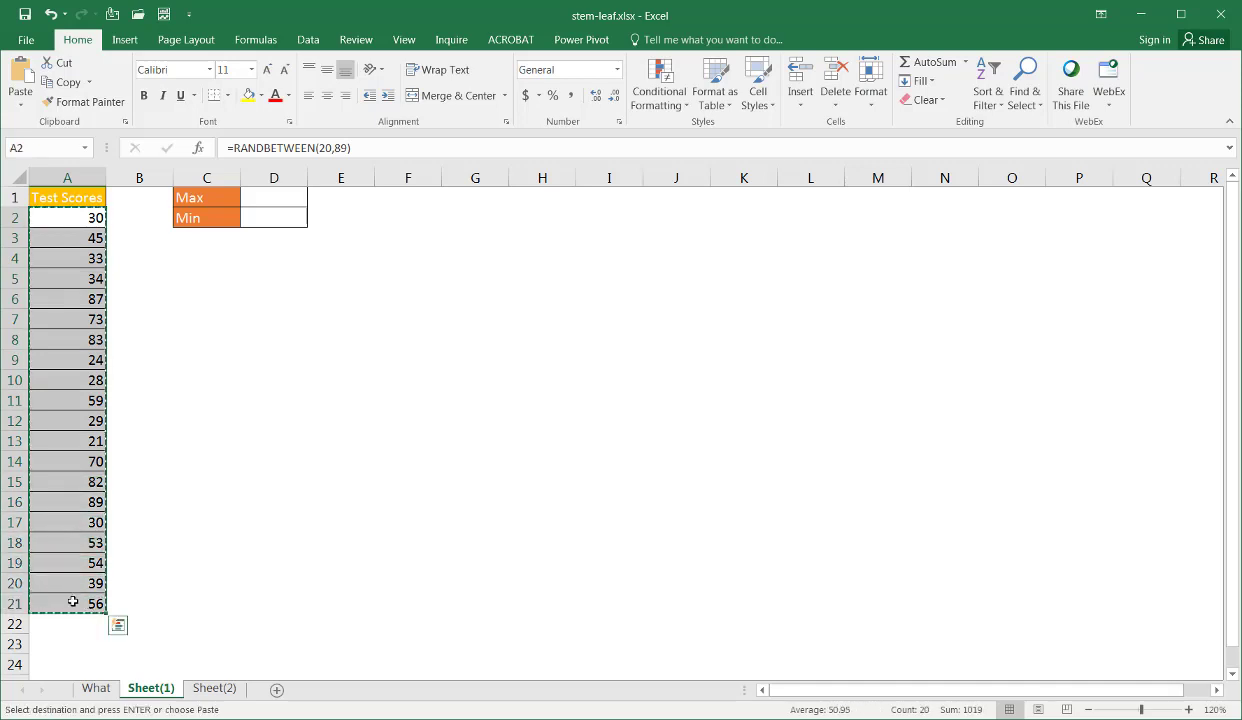
{"action": "left_click", "coordinate": [22, 101]}
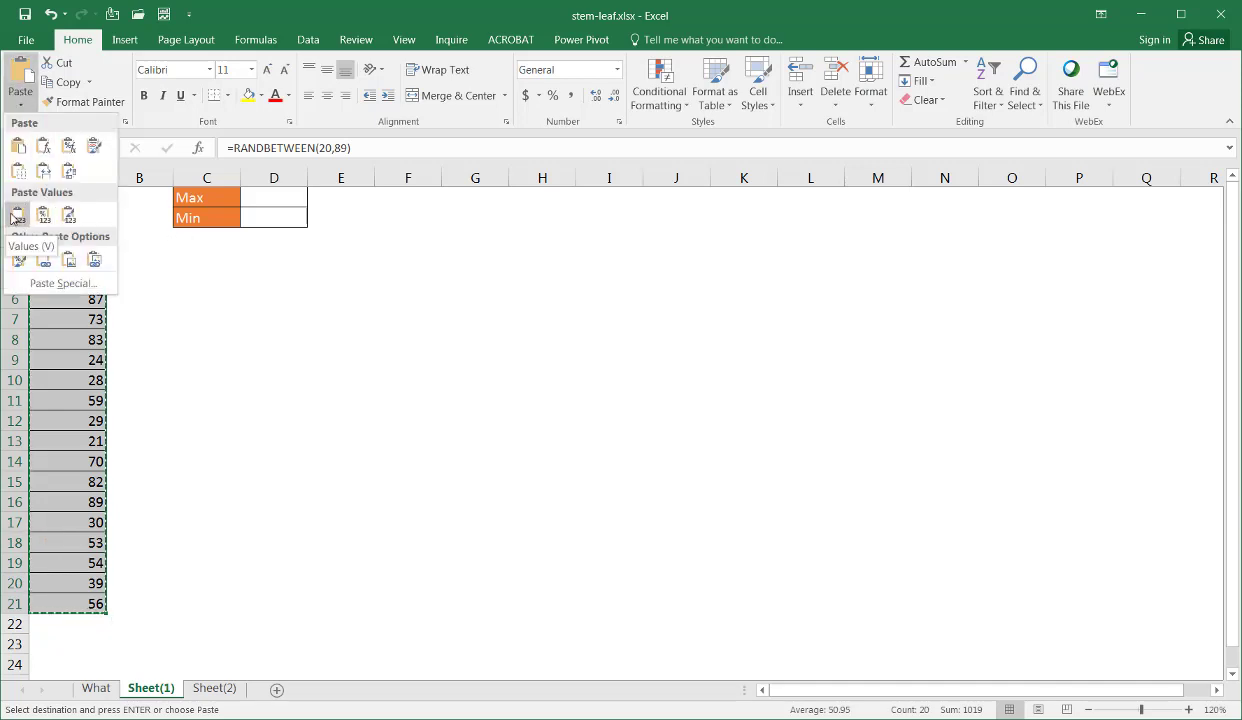
{"action": "left_click", "coordinate": [17, 217]}
{"action": "left_click", "coordinate": [60, 278]}
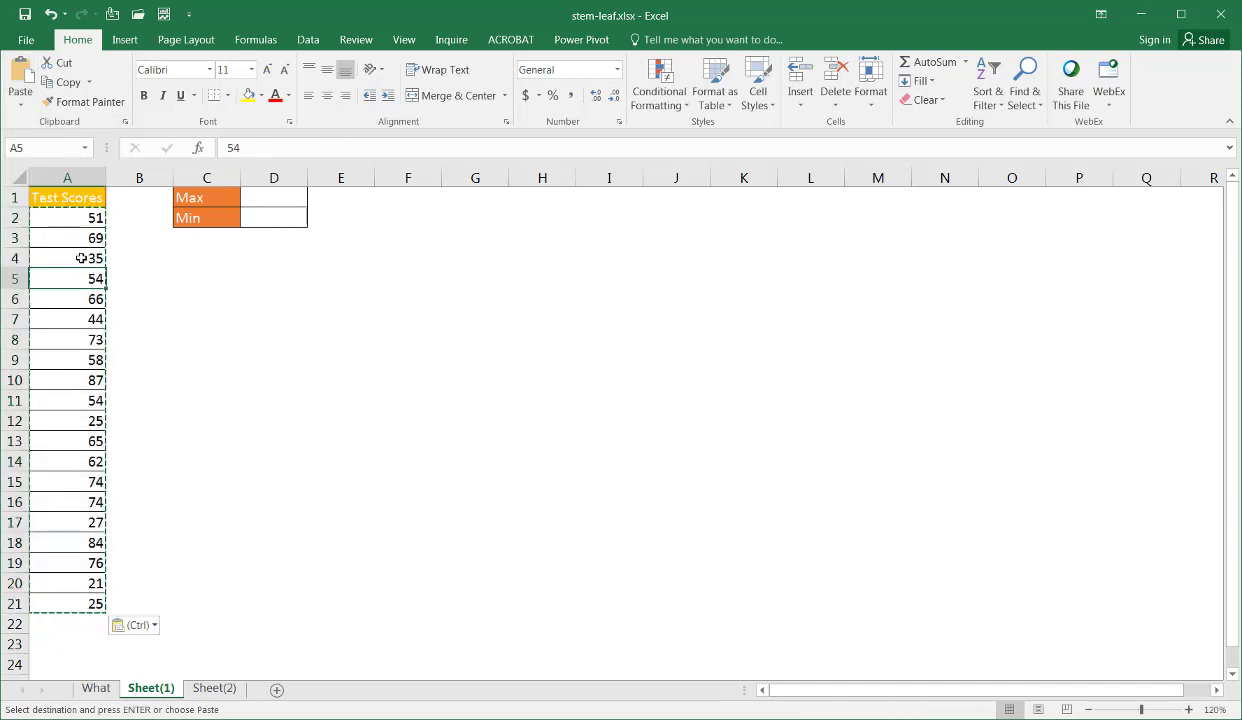
{"action": "left_click", "coordinate": [85, 320]}
{"action": "left_click", "coordinate": [88, 398]}
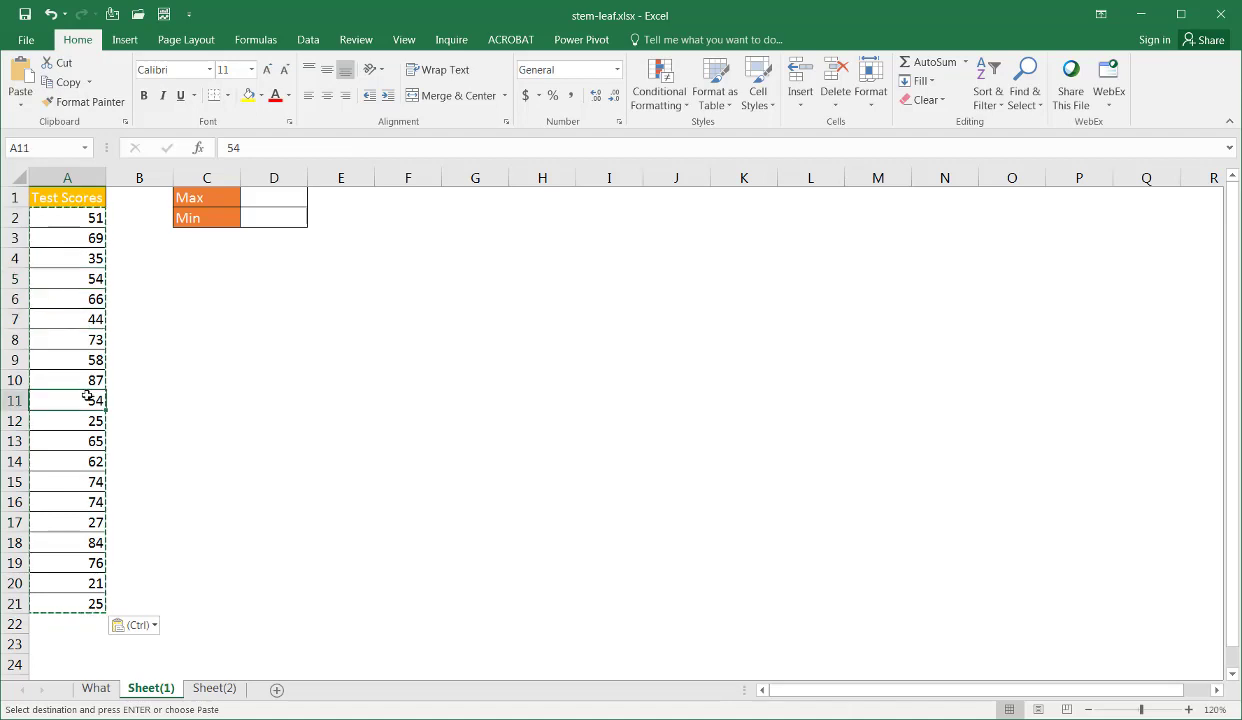
{"action": "key", "text": "Escape"}
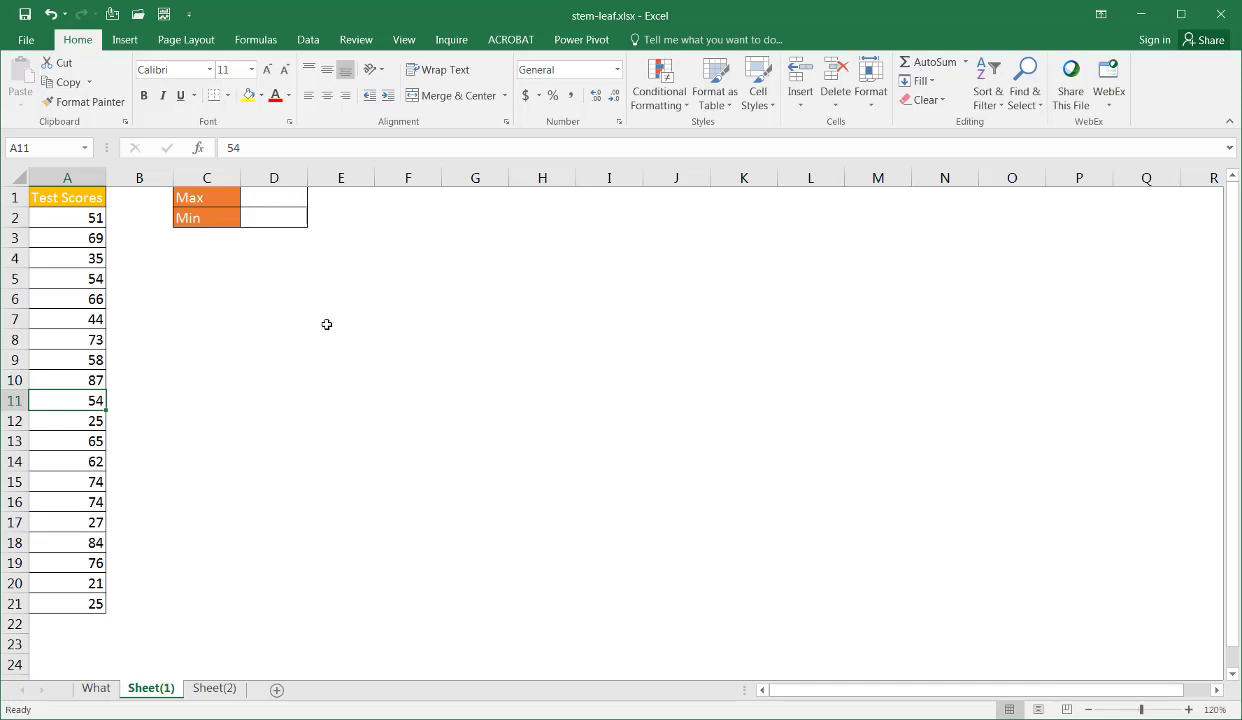
Label the two summary rows Min and Max
{"action": "left_click", "coordinate": [203, 196]}
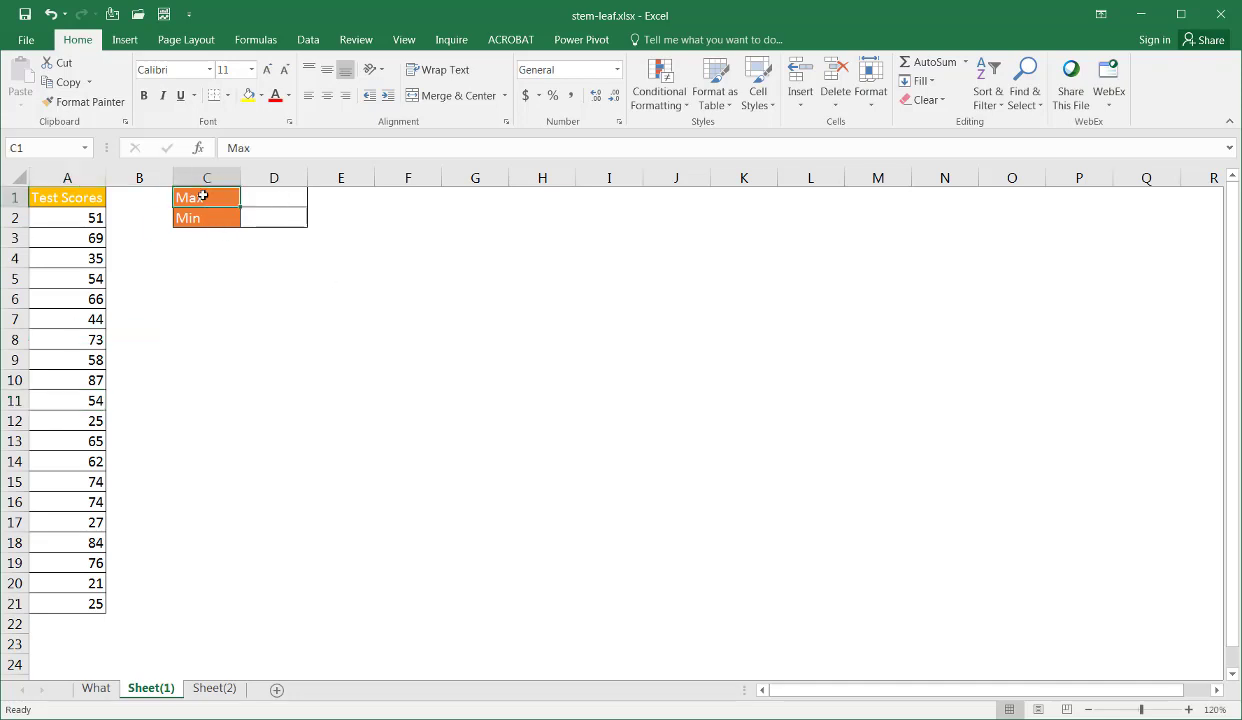
{"action": "type", "text": "Min"}
{"action": "double_click", "coordinate": [205, 222]}
{"action": "key", "text": "BackSpace"}
{"action": "key", "text": "BackSpace"}
{"action": "type", "text": "ax"}
{"action": "key", "text": "Return"}
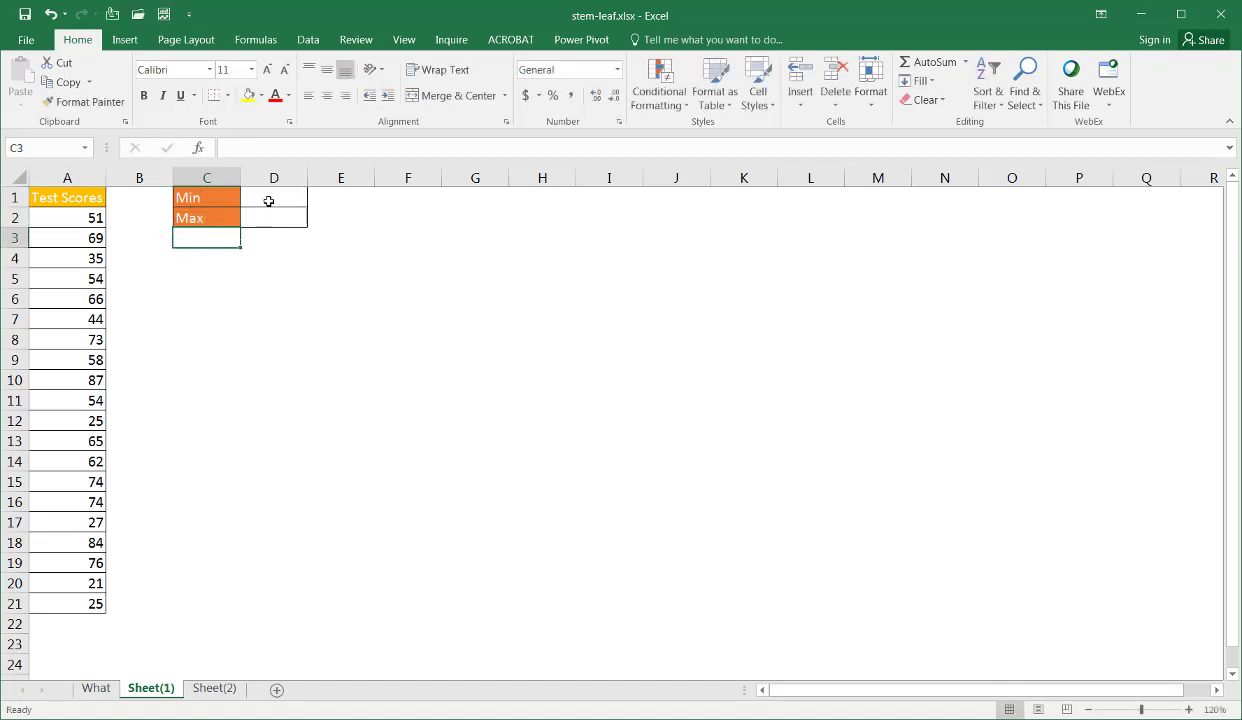
Enter =MAX($A$2:$A$21) in D1 beside the Min label
{"action": "left_click", "coordinate": [268, 201]}
{"action": "type", "text": "=max"}
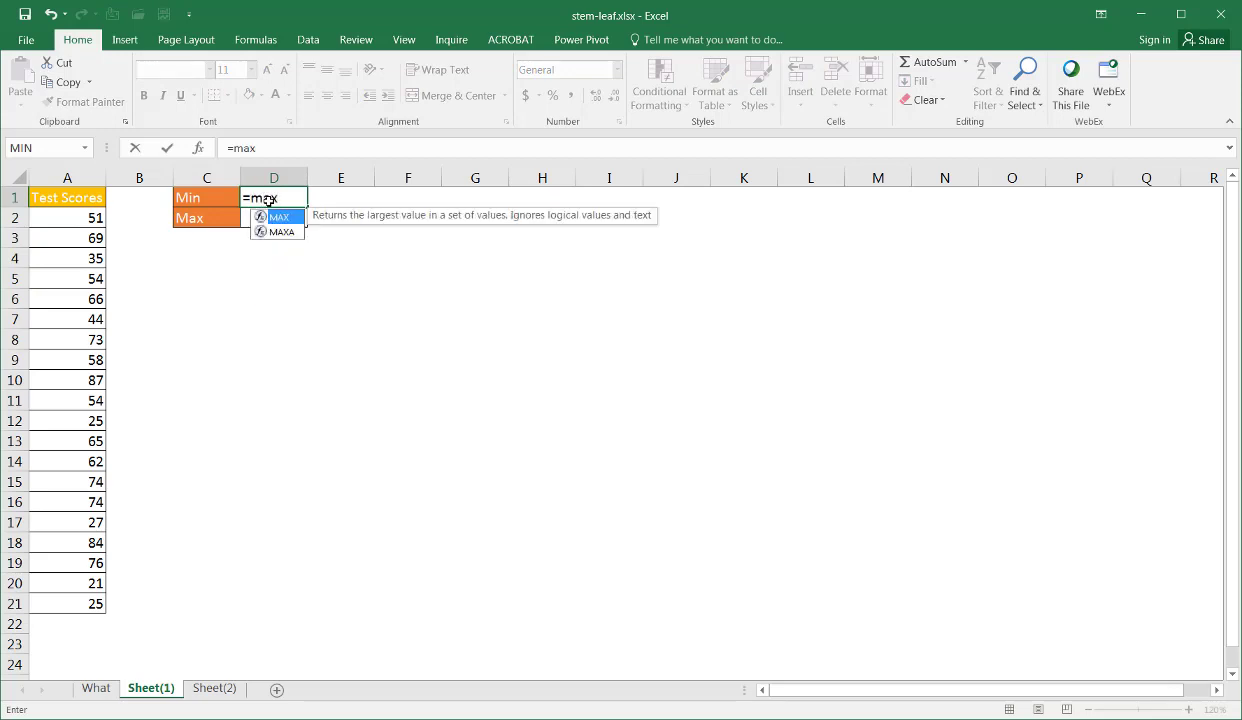
{"action": "key", "text": "Tab"}
{"action": "left_click_drag", "start_coordinate": [66, 212], "coordinate": [72, 612]}
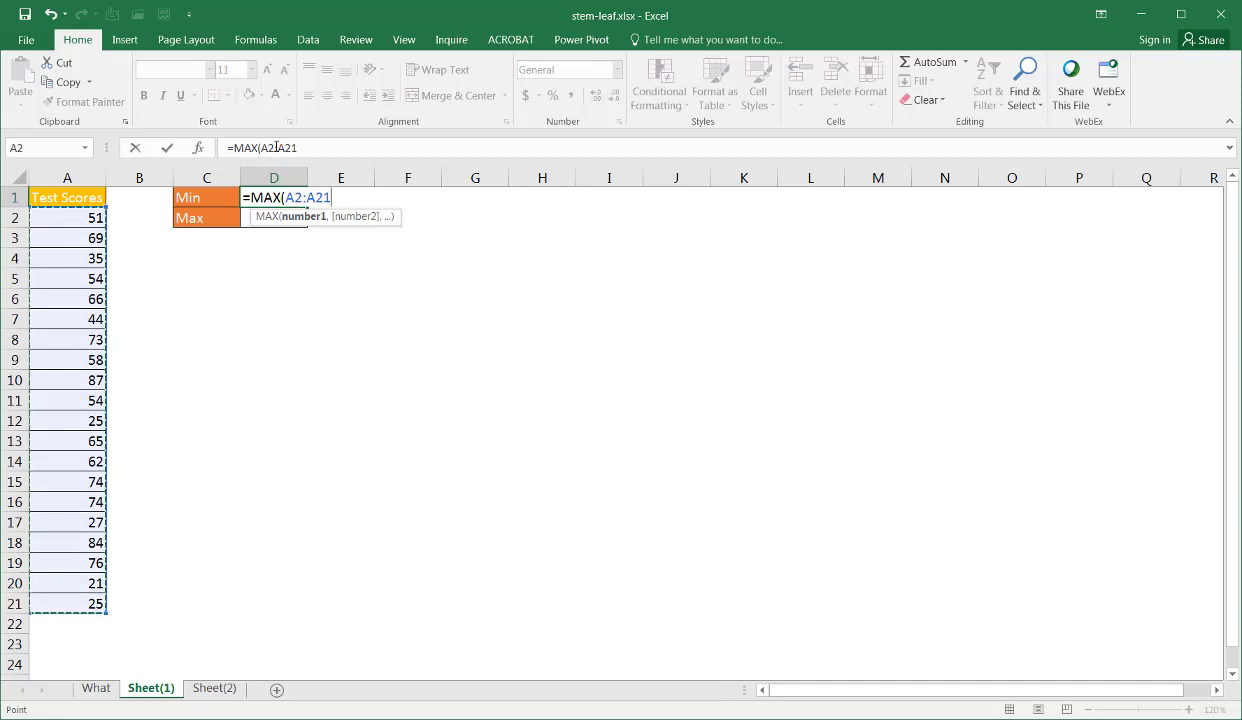
{"action": "left_click", "coordinate": [275, 148]}
{"action": "key", "text": "F4"}
{"action": "left_click", "coordinate": [294, 148]}
{"action": "key", "text": "F4"}
{"action": "left_click", "coordinate": [327, 147]}
{"action": "type", "text": ")"}
{"action": "key", "text": "Return"}
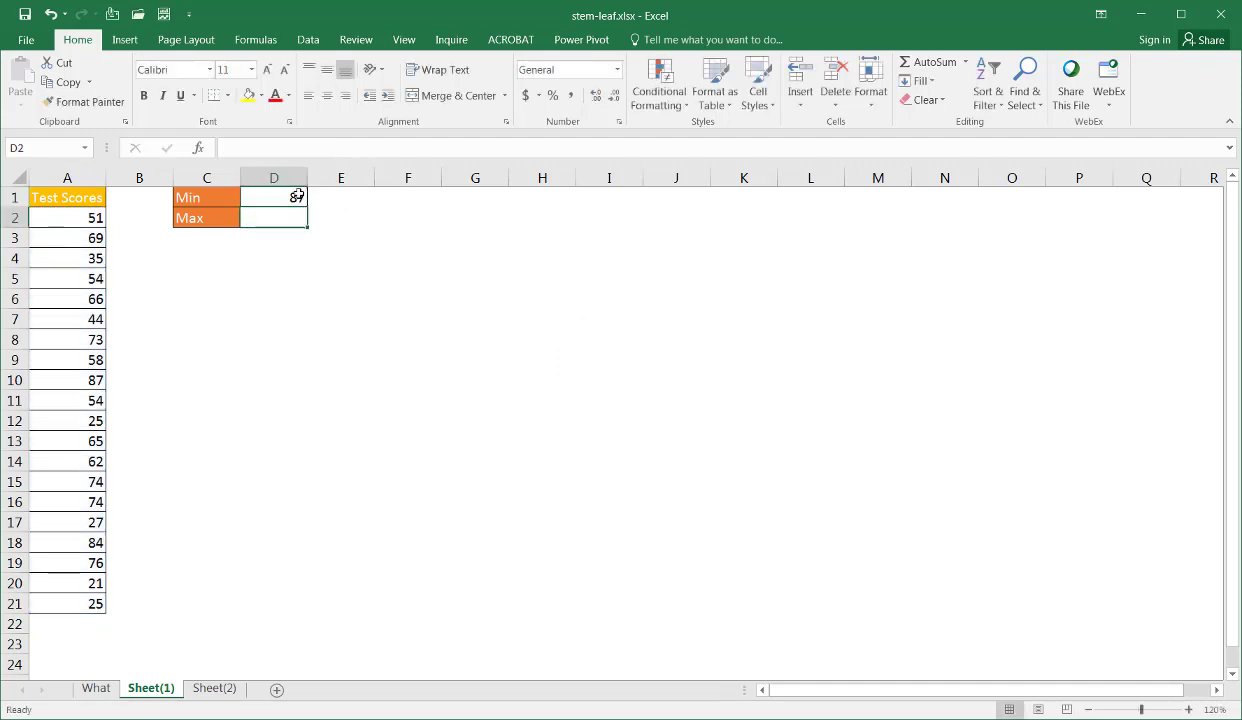
Change D1's formula to =MIN($A$2:$A$21), giving 21
{"action": "left_click", "coordinate": [286, 196]}
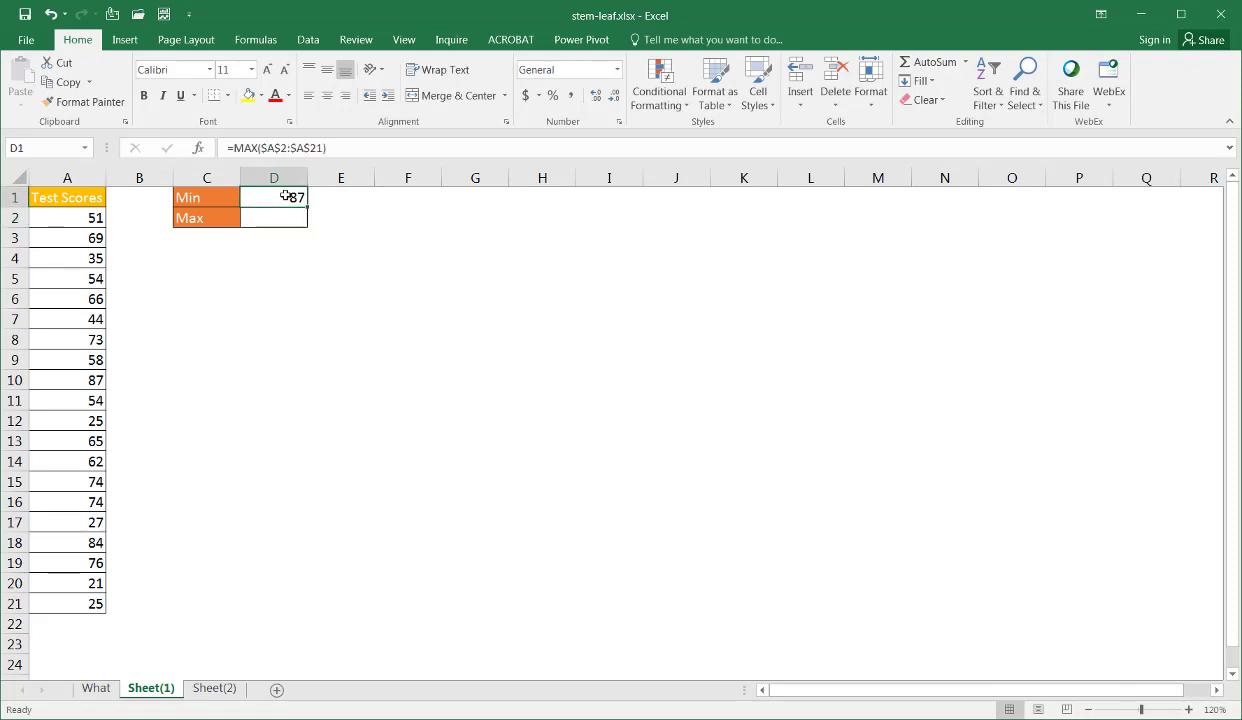
{"action": "left_click", "coordinate": [258, 147]}
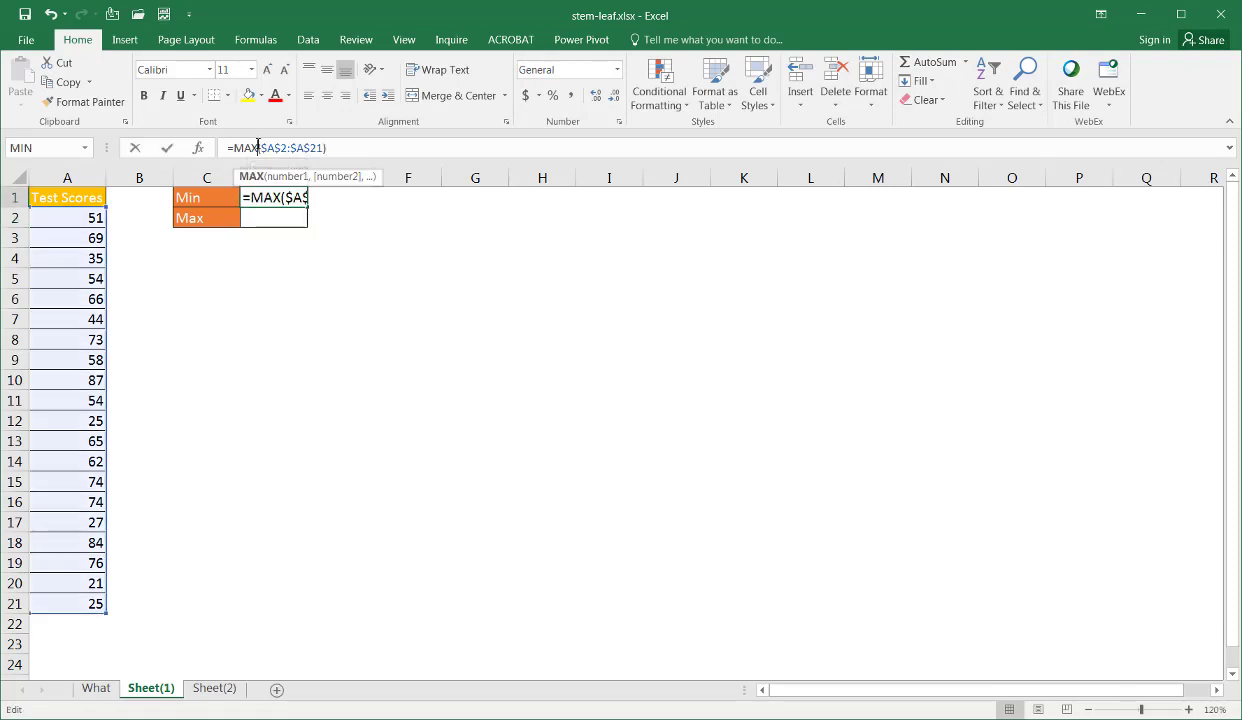
{"action": "key", "text": "BackSpace"}
{"action": "key", "text": "BackSpace"}
{"action": "type", "text": "in"}
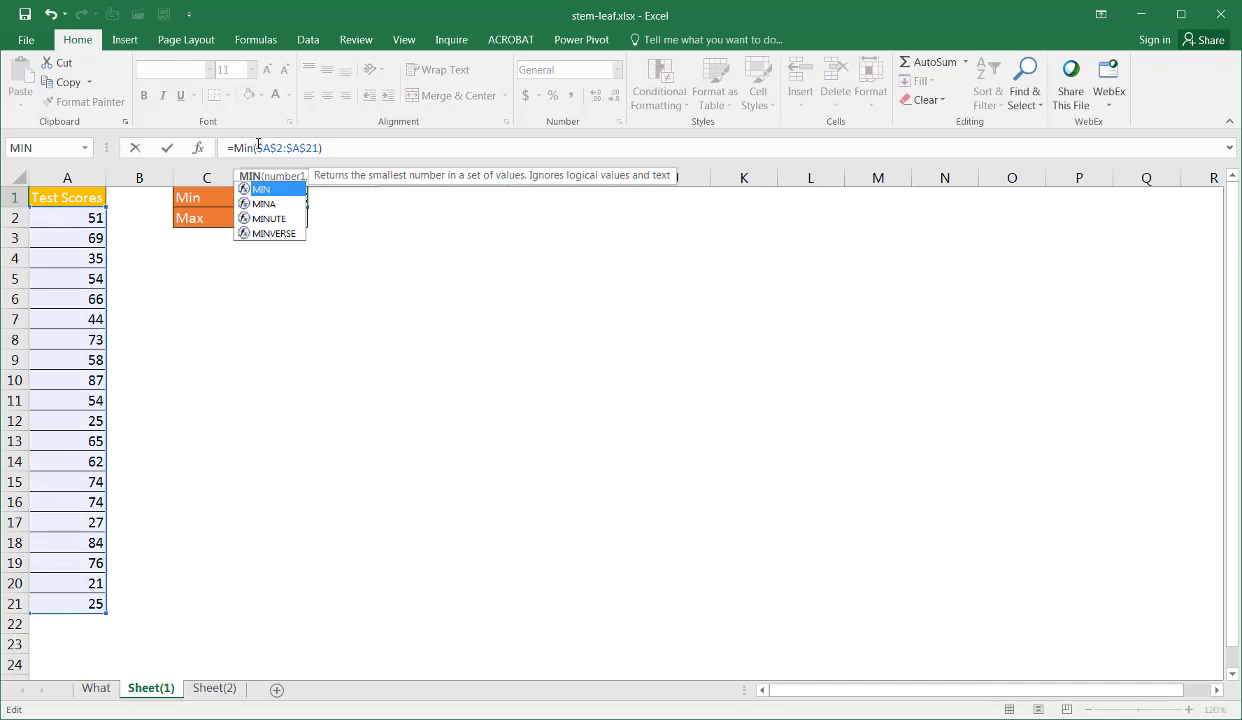
{"action": "key", "text": "Return"}
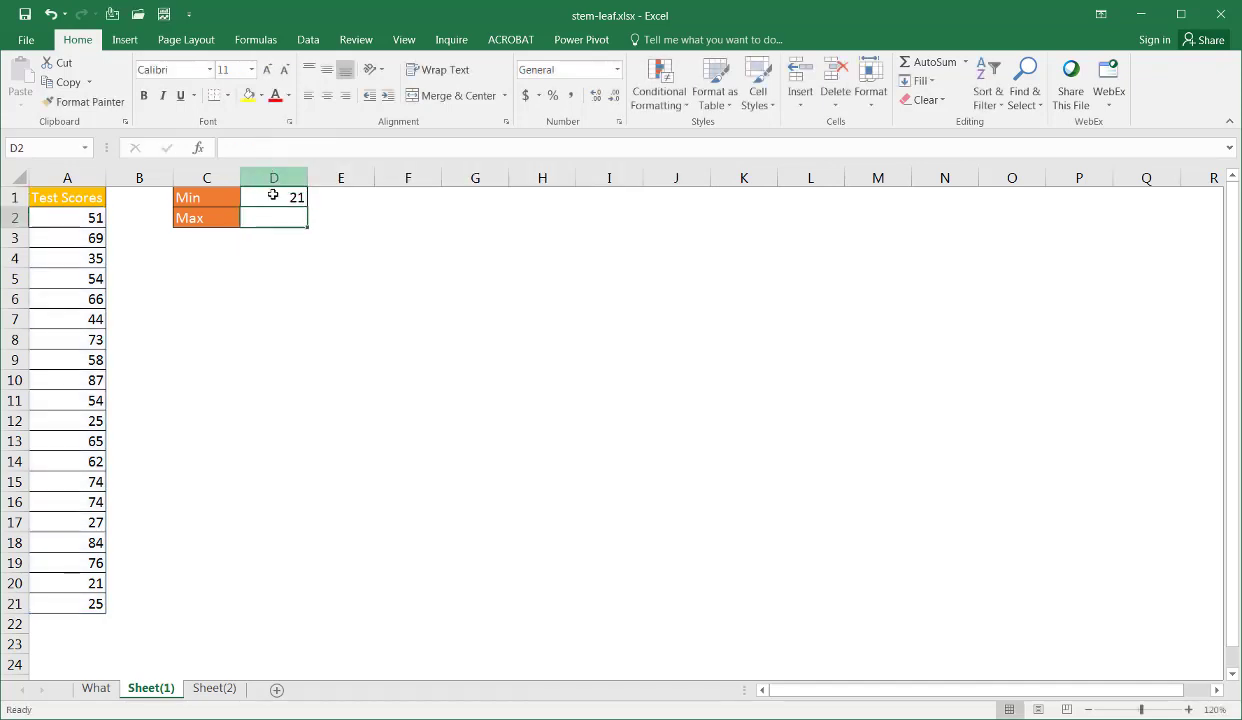
Copy the MIN formula to D2 and switch it to MAX, giving 87
{"action": "left_click", "coordinate": [271, 197]}
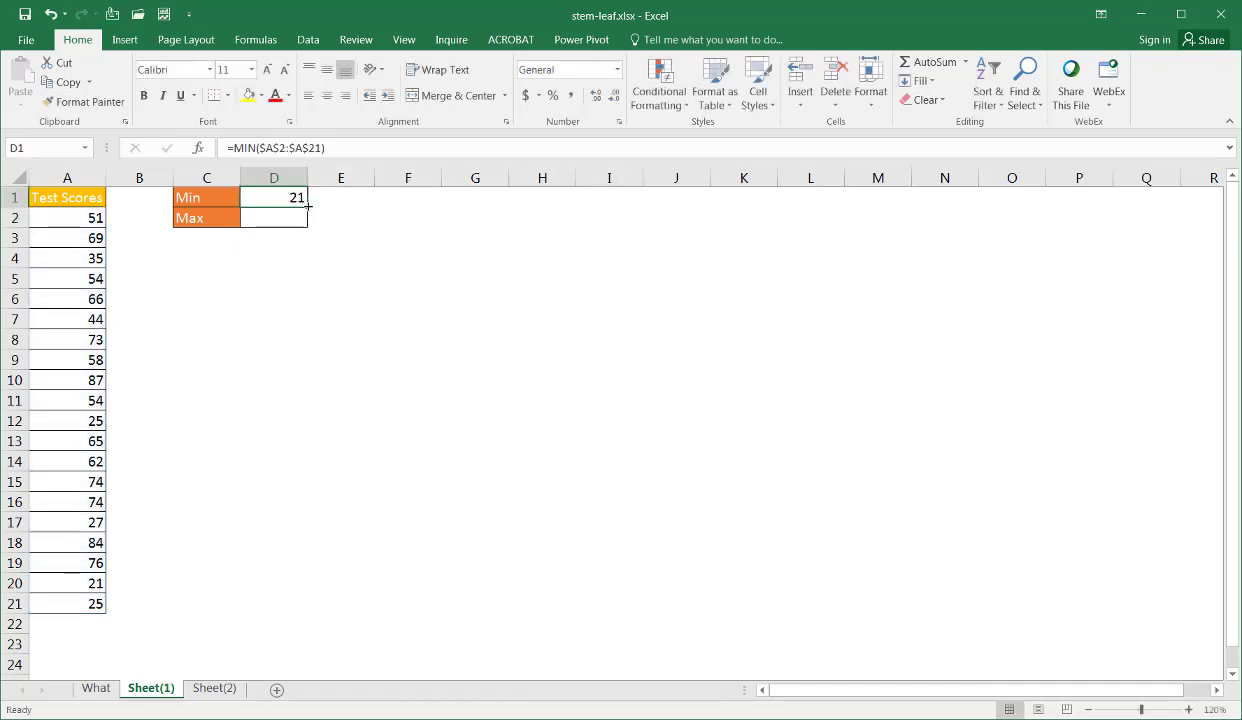
{"action": "left_click_drag", "start_coordinate": [308, 205], "coordinate": [307, 224]}
{"action": "left_click", "coordinate": [288, 215]}
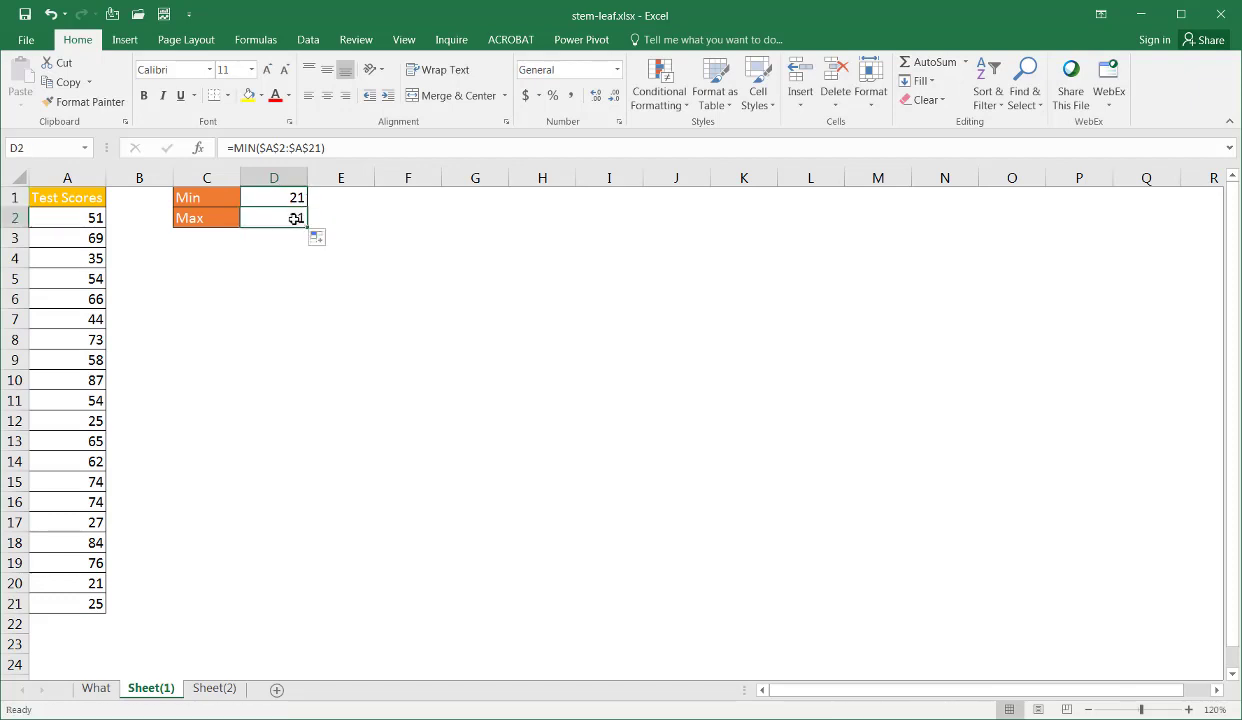
{"action": "left_click", "coordinate": [256, 148]}
{"action": "key", "text": "BackSpace"}
{"action": "key", "text": "BackSpace"}
{"action": "type", "text": "ax"}
{"action": "key", "text": "BackSpace"}
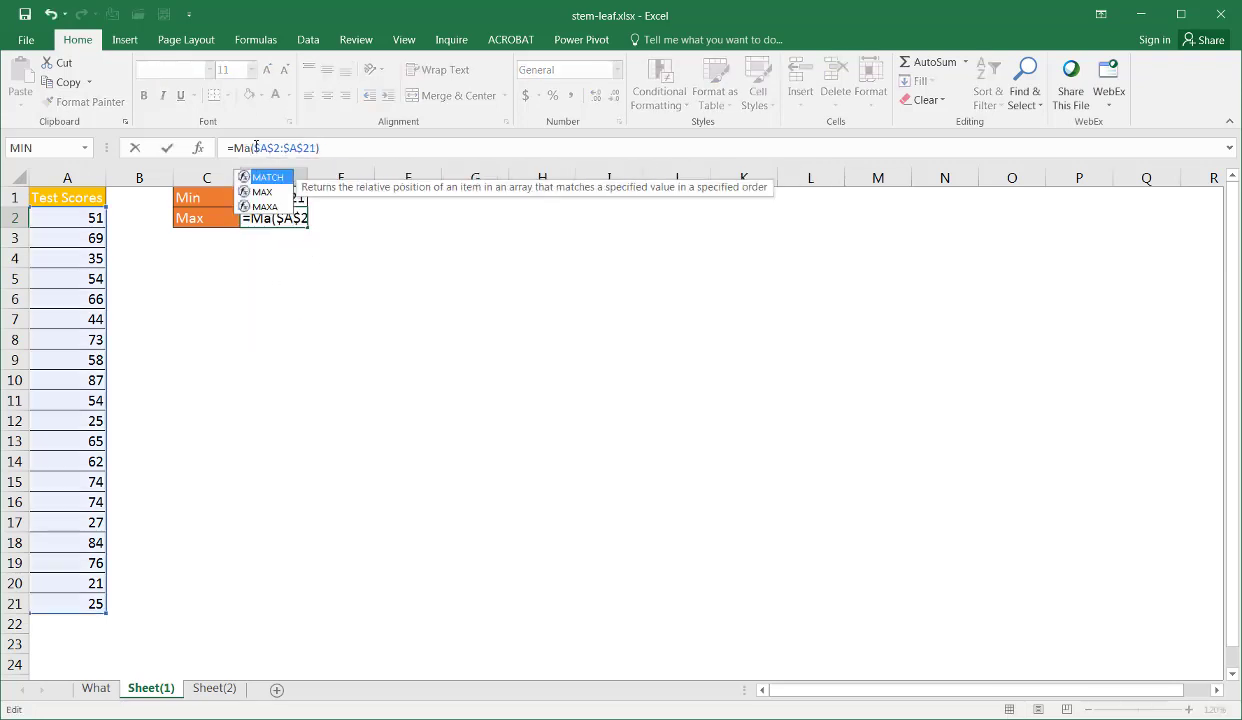
{"action": "type", "text": "x"}
{"action": "key", "text": "Return"}
{"action": "left_click", "coordinate": [296, 197]}
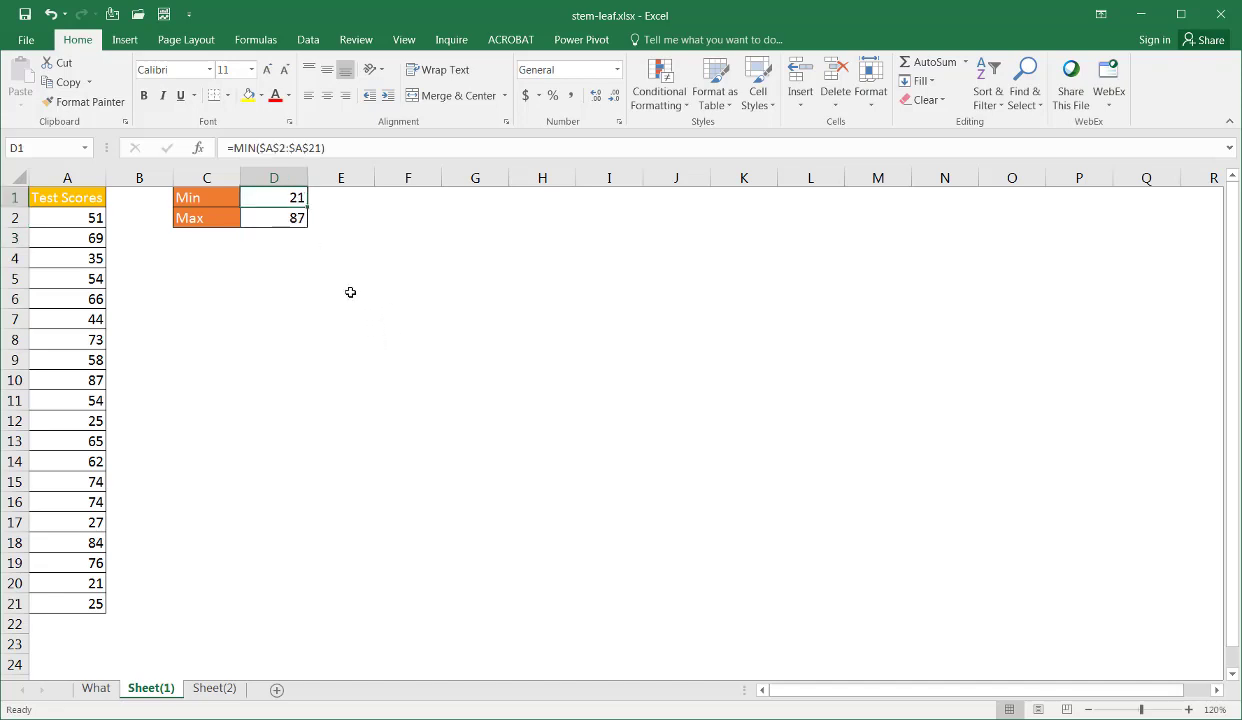
Type the Stem heading in E6 and fill stems 2 through 8 down E7:E13
{"action": "left_click", "coordinate": [341, 328]}
{"action": "left_click", "coordinate": [346, 303]}
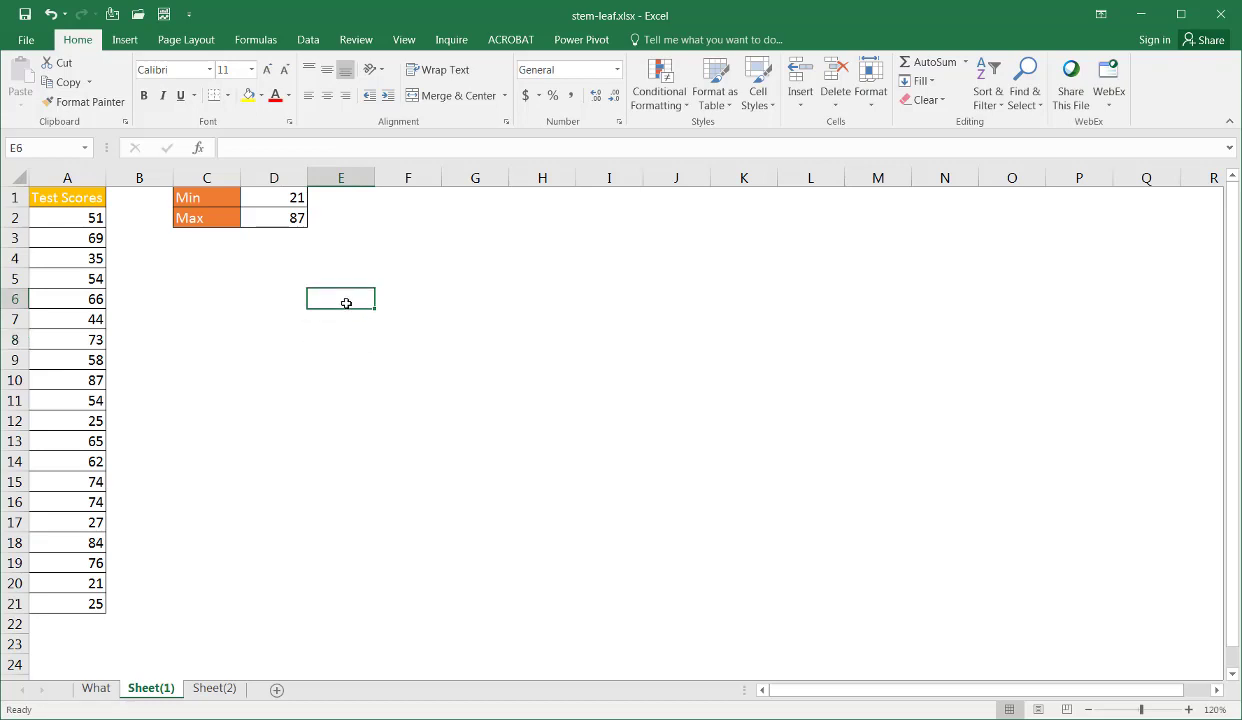
{"action": "type", "text": "Stem"}
{"action": "key", "text": "Return"}
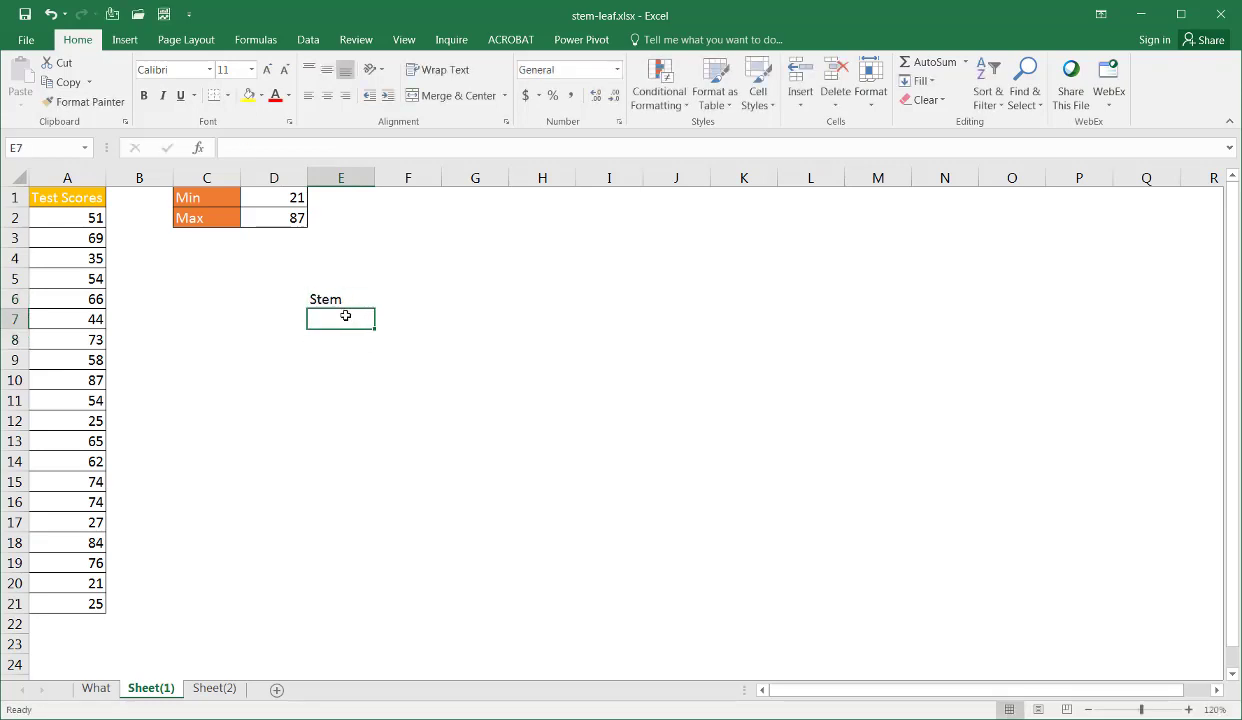
{"action": "type", "text": "2"}
{"action": "key", "text": "Return"}
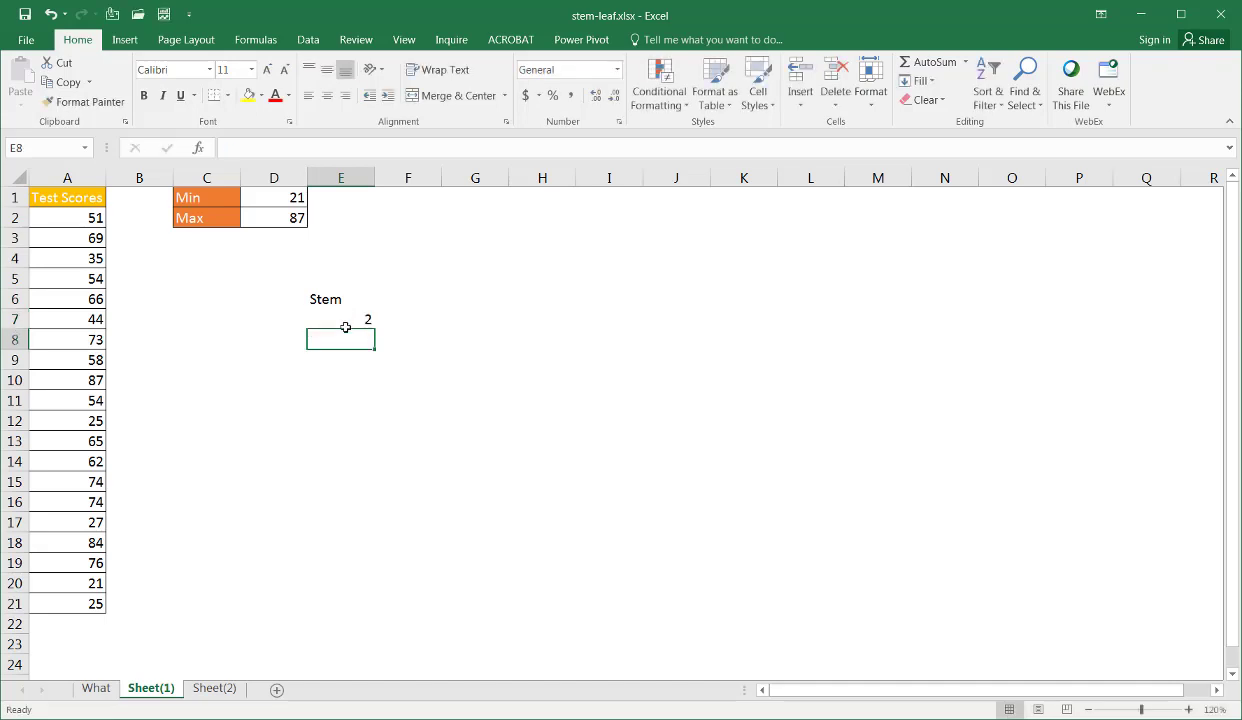
{"action": "left_click", "coordinate": [350, 323]}
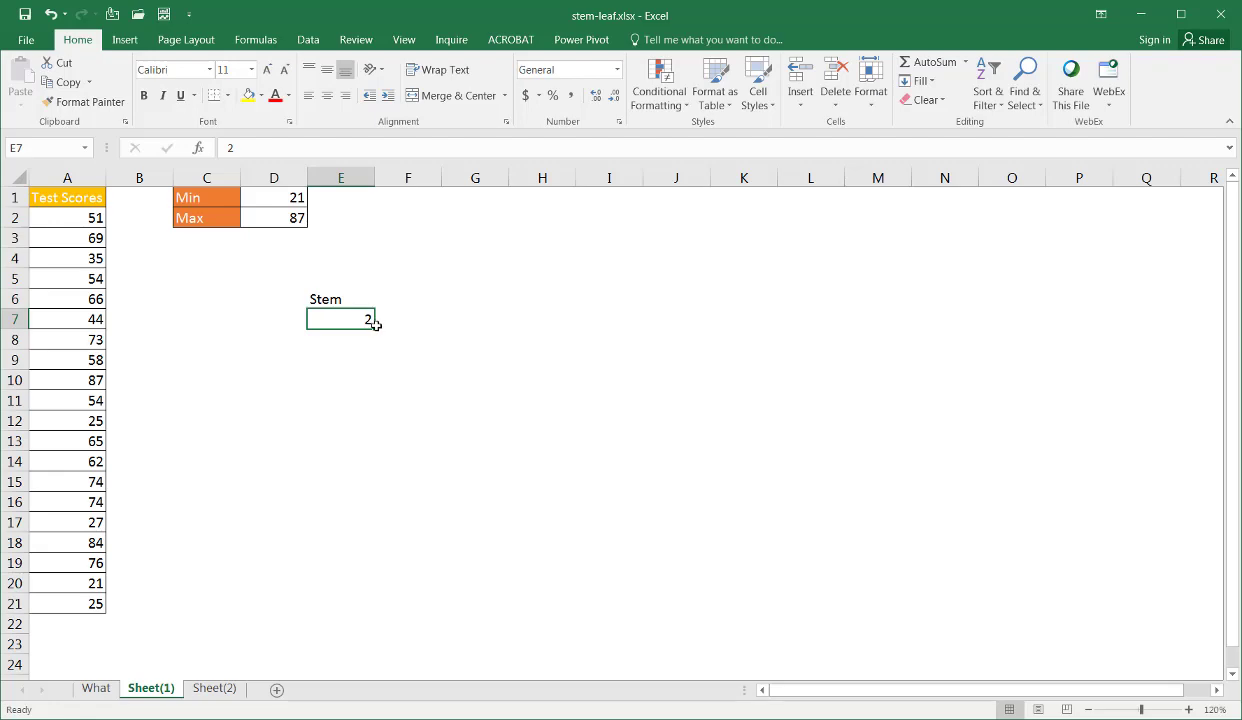
{"action": "key", "text": "ctrl"}
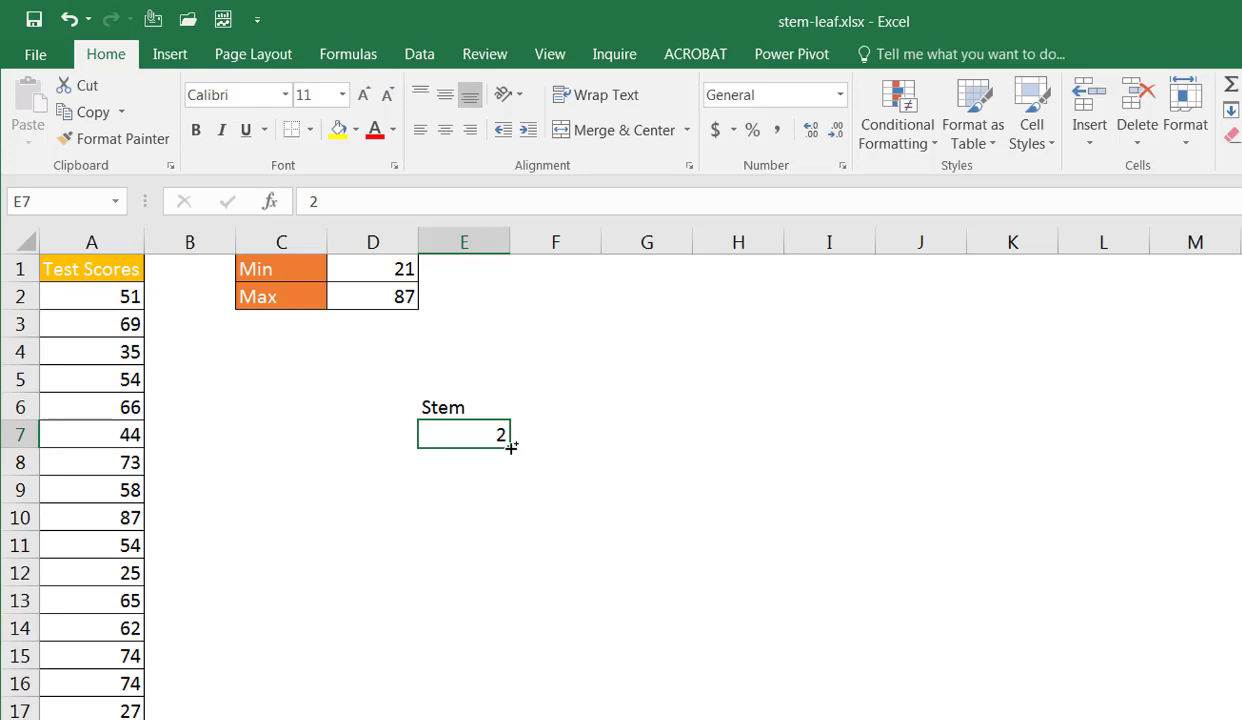
{"action": "left_click_drag", "start_coordinate": [511, 448], "coordinate": [506, 600]}
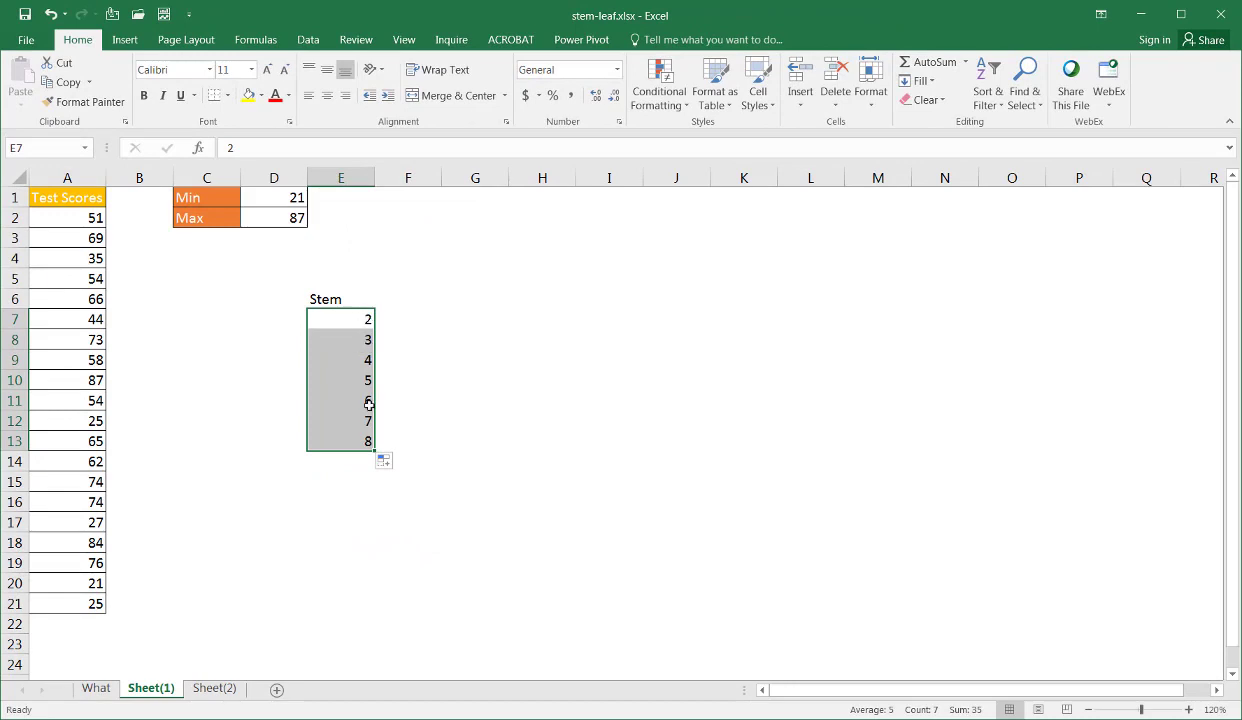
{"action": "left_click", "coordinate": [396, 314]}
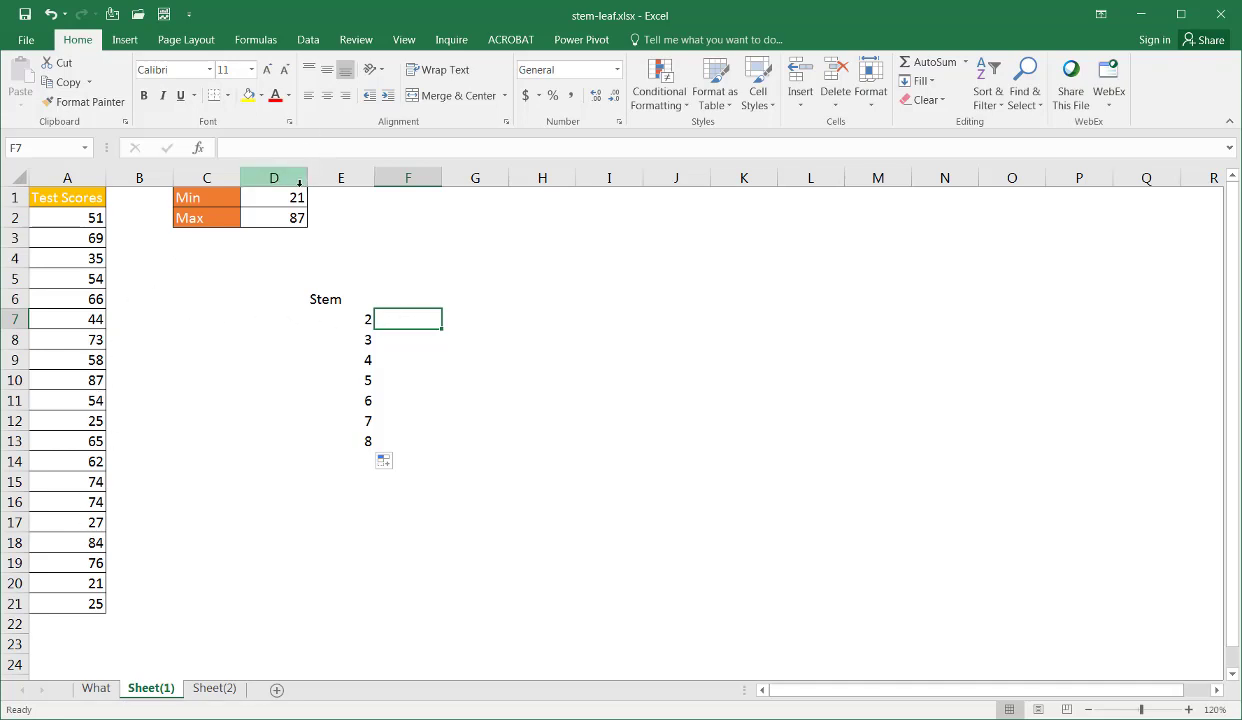
Change the A20 score from 21 to 20 so Min recalculates to 20
{"action": "left_click", "coordinate": [91, 581]}
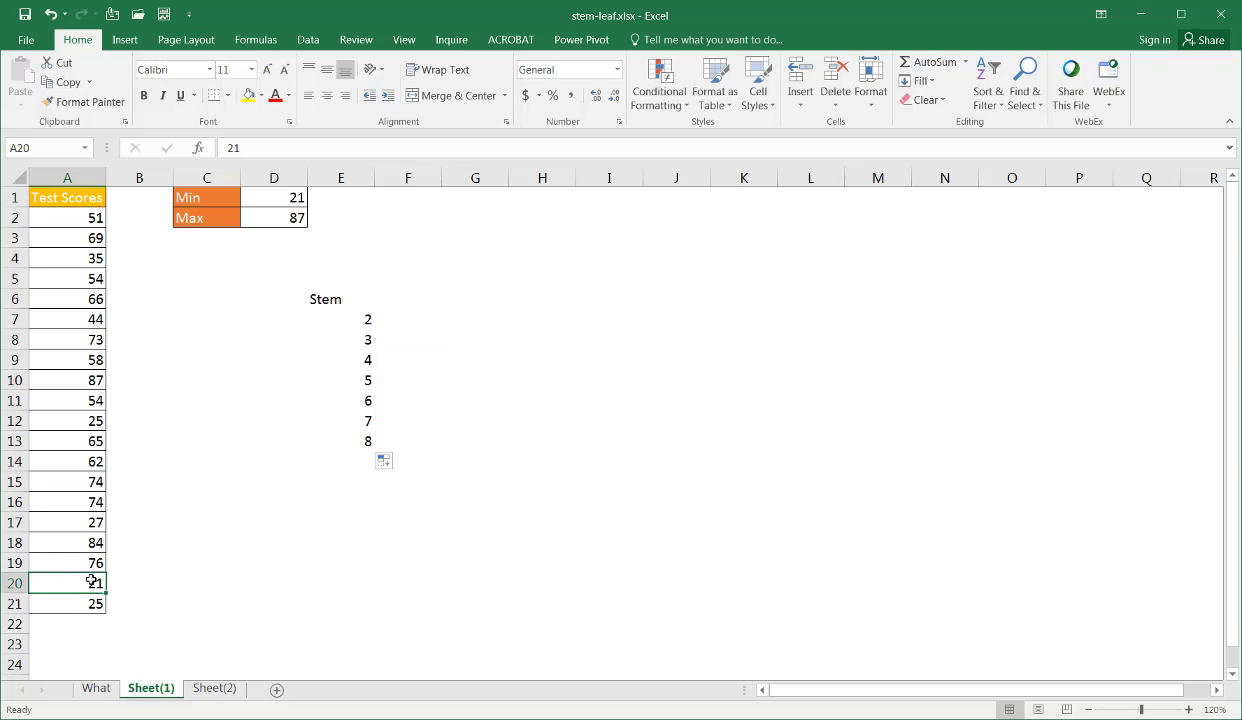
{"action": "type", "text": "20"}
{"action": "key", "text": "Return"}
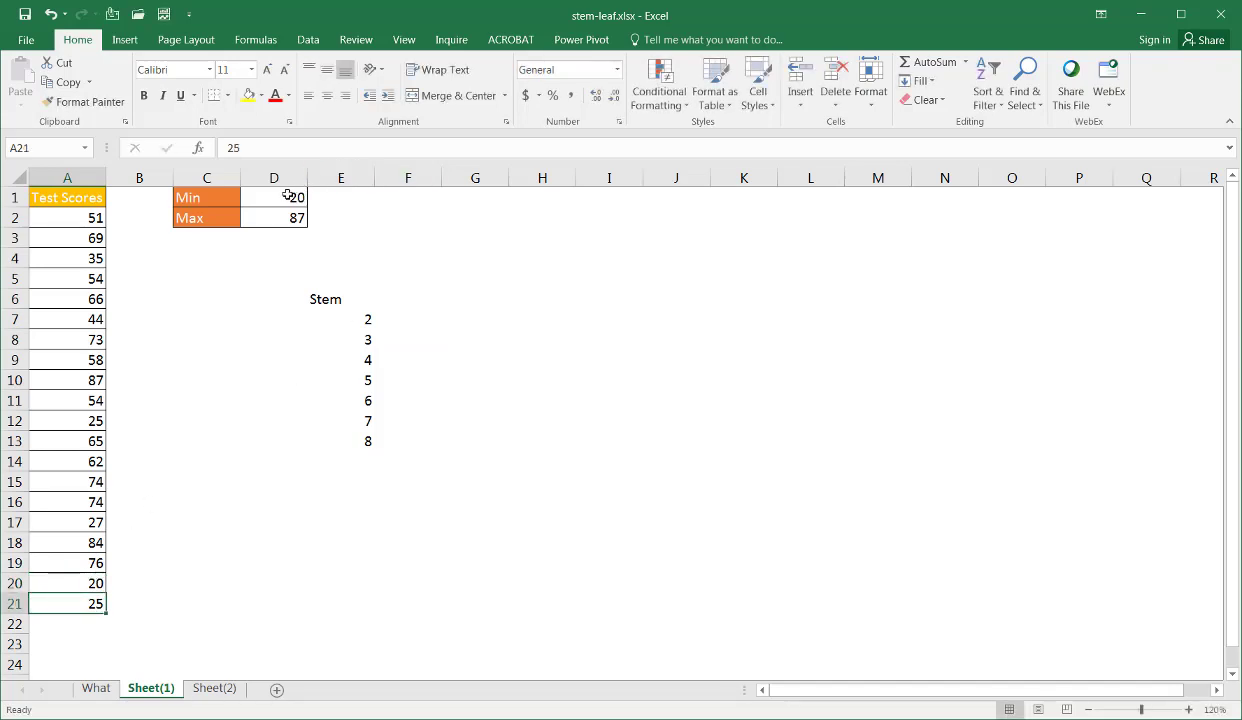
Enter the Leaf heading in F6 beside the Stem heading
{"action": "left_click", "coordinate": [395, 314]}
{"action": "left_click", "coordinate": [394, 298]}
{"action": "type", "text": "Leaf"}
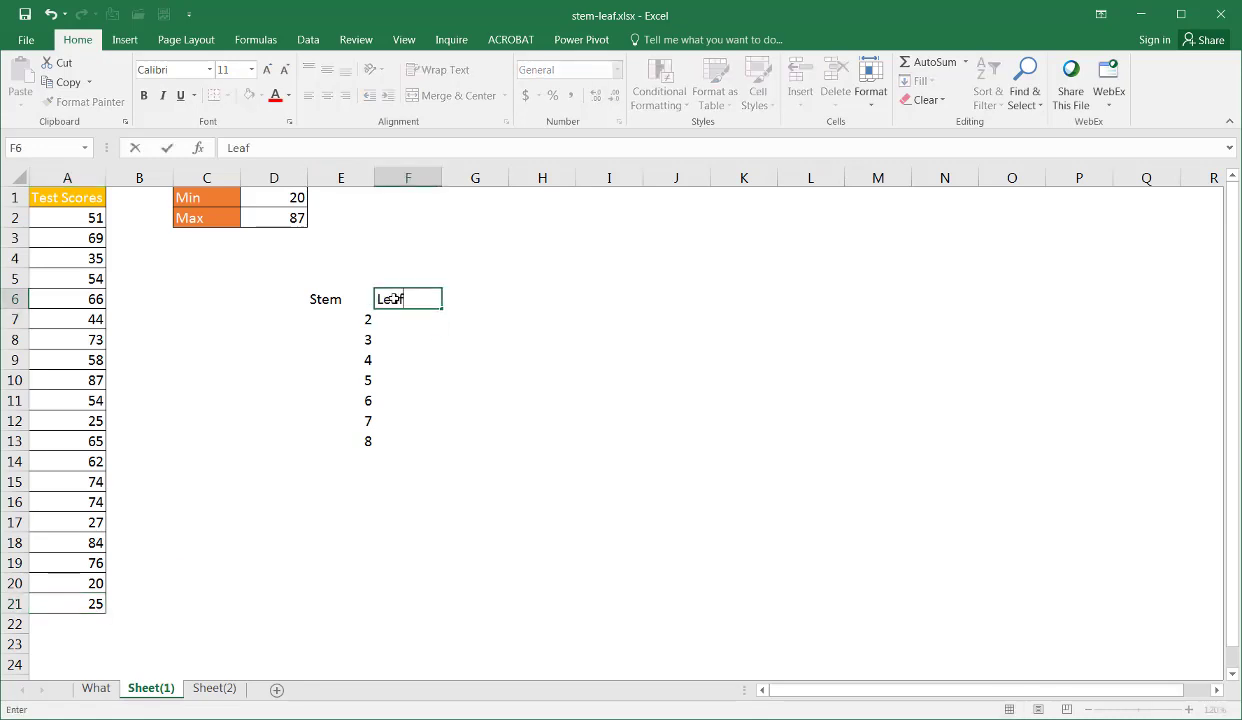
{"action": "key", "text": "Return"}
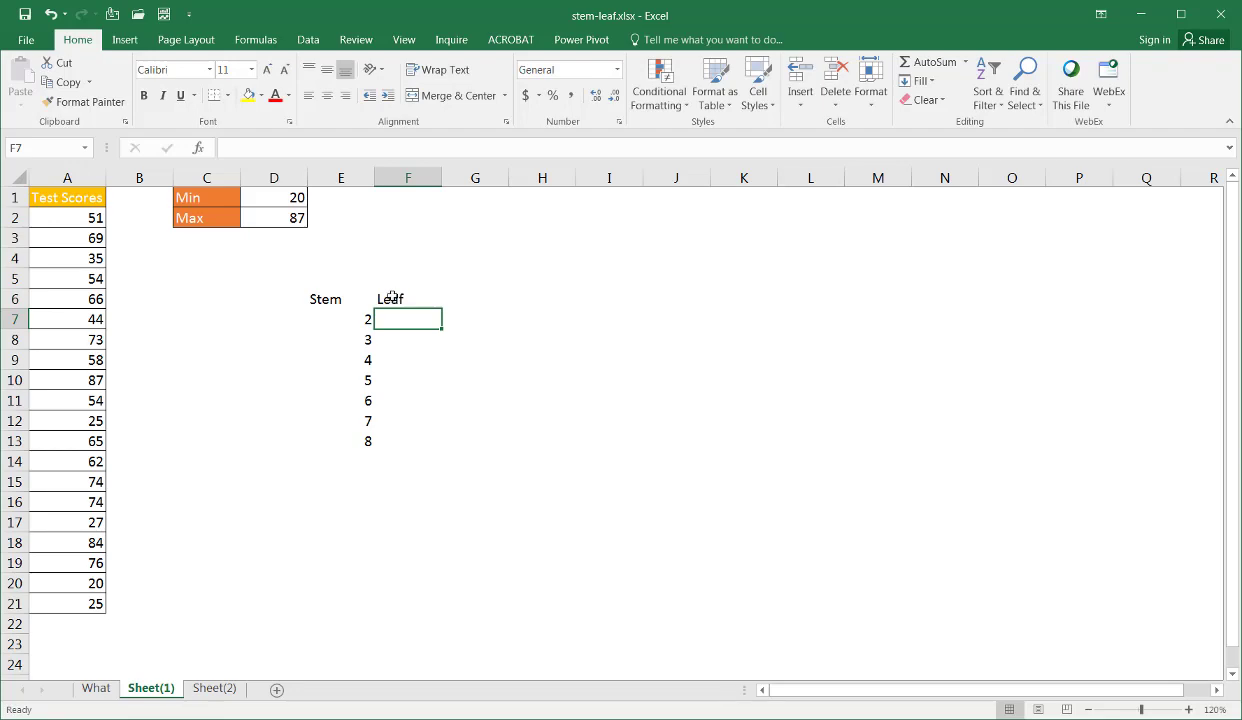
Begin F7's leaf formula as =REPT("0",COUNTIF( using function autocomplete
{"action": "left_click", "coordinate": [355, 150]}
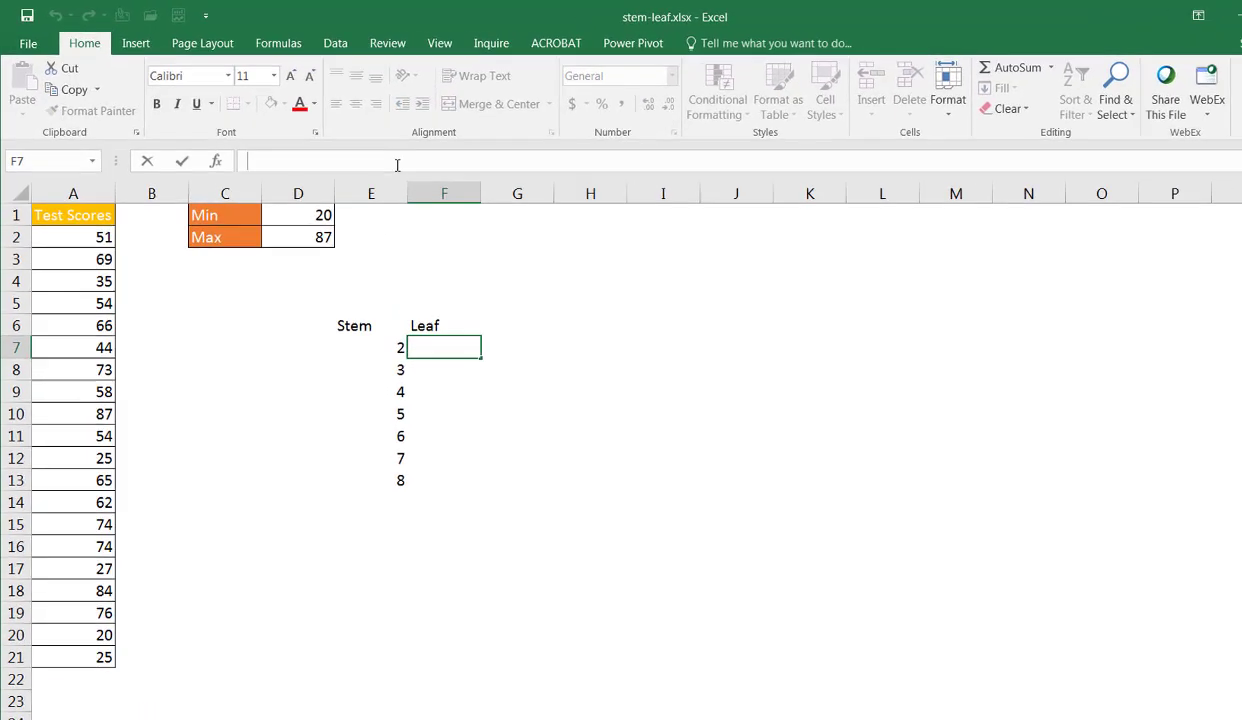
{"action": "type", "text": "="}
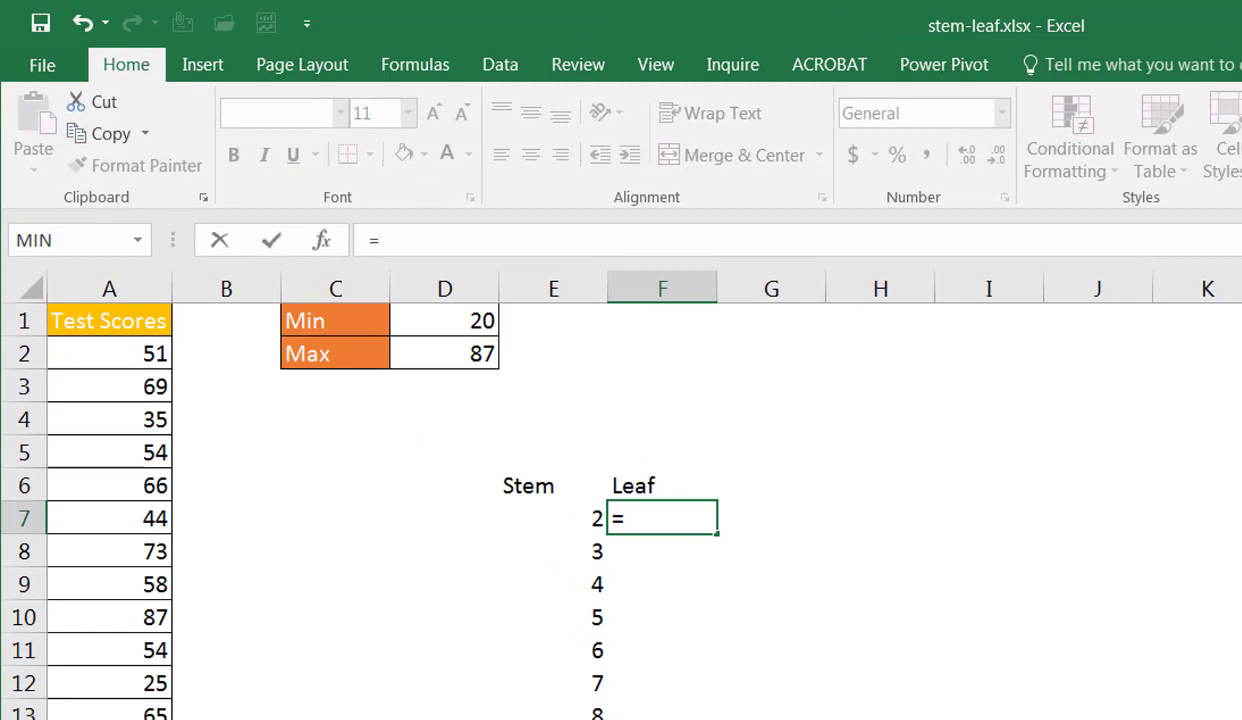
{"action": "type", "text": "re"}
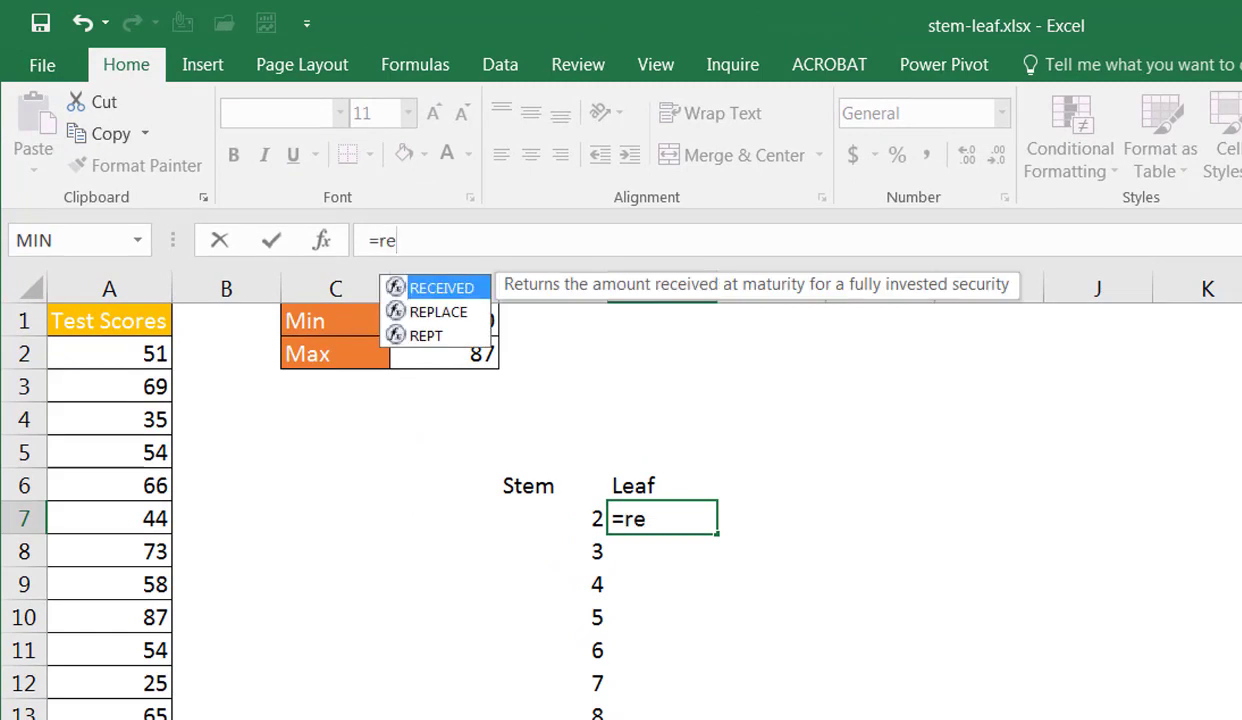
{"action": "type", "text": "pt"}
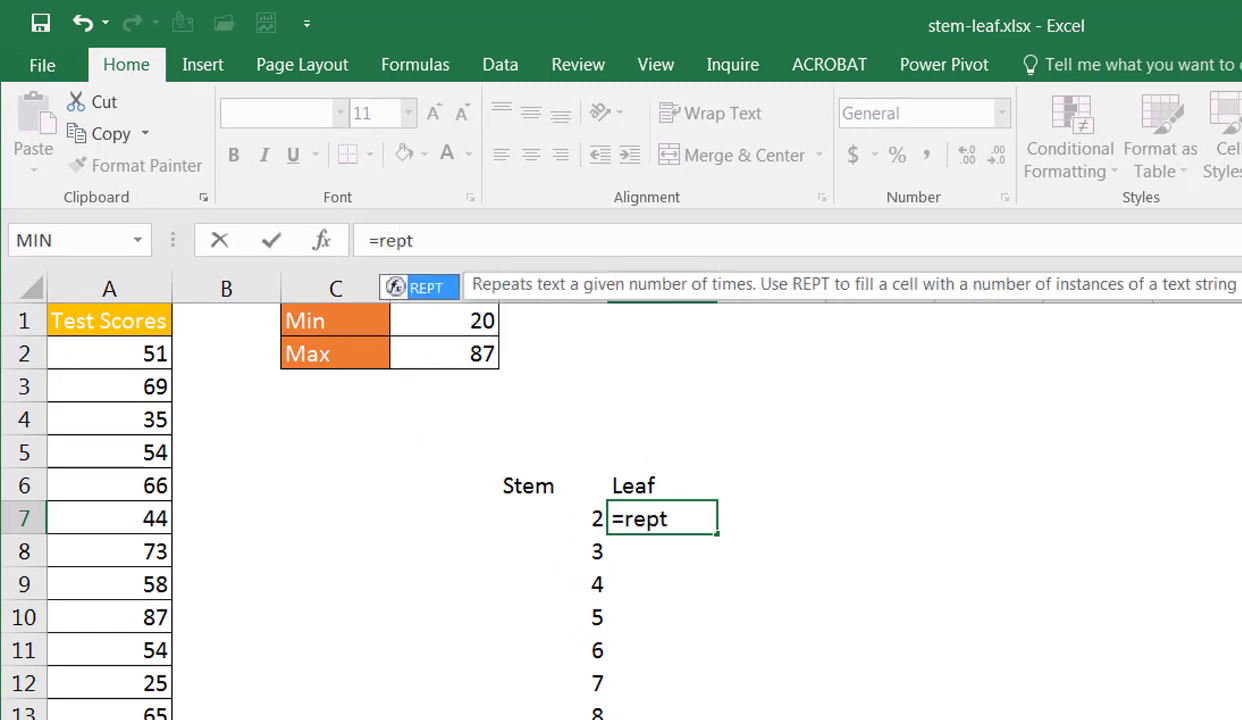
{"action": "key", "text": "Tab"}
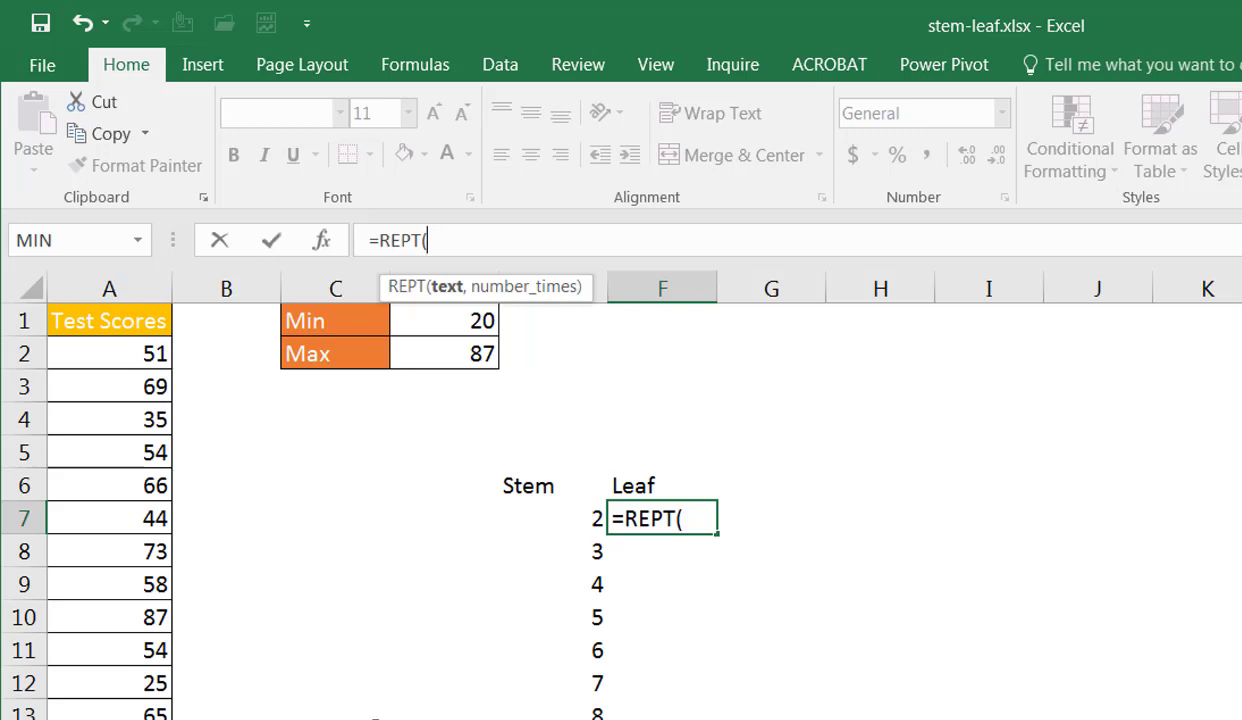
{"action": "type", "text": "\""}
{"action": "type", "text": ")"}
{"action": "key", "text": "BackSpace"}
{"action": "type", "text": "0"}
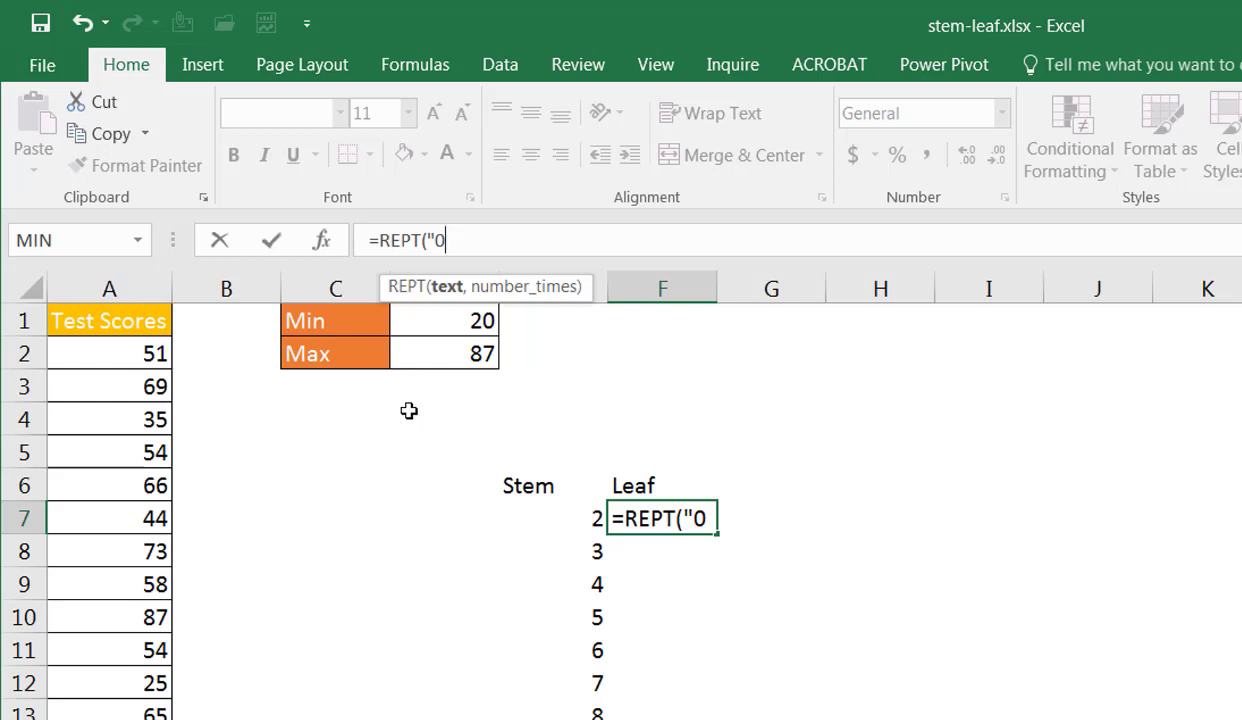
{"action": "type", "text": "\","}
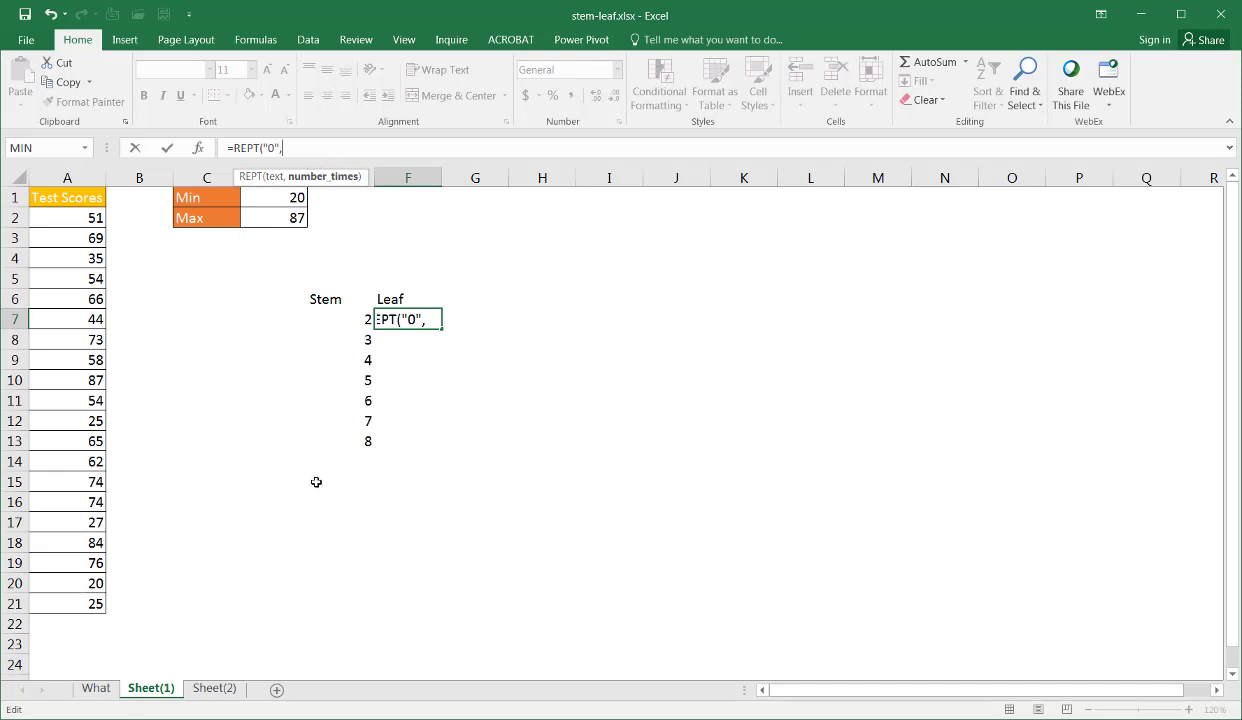
{"action": "type", "text": "cou"}
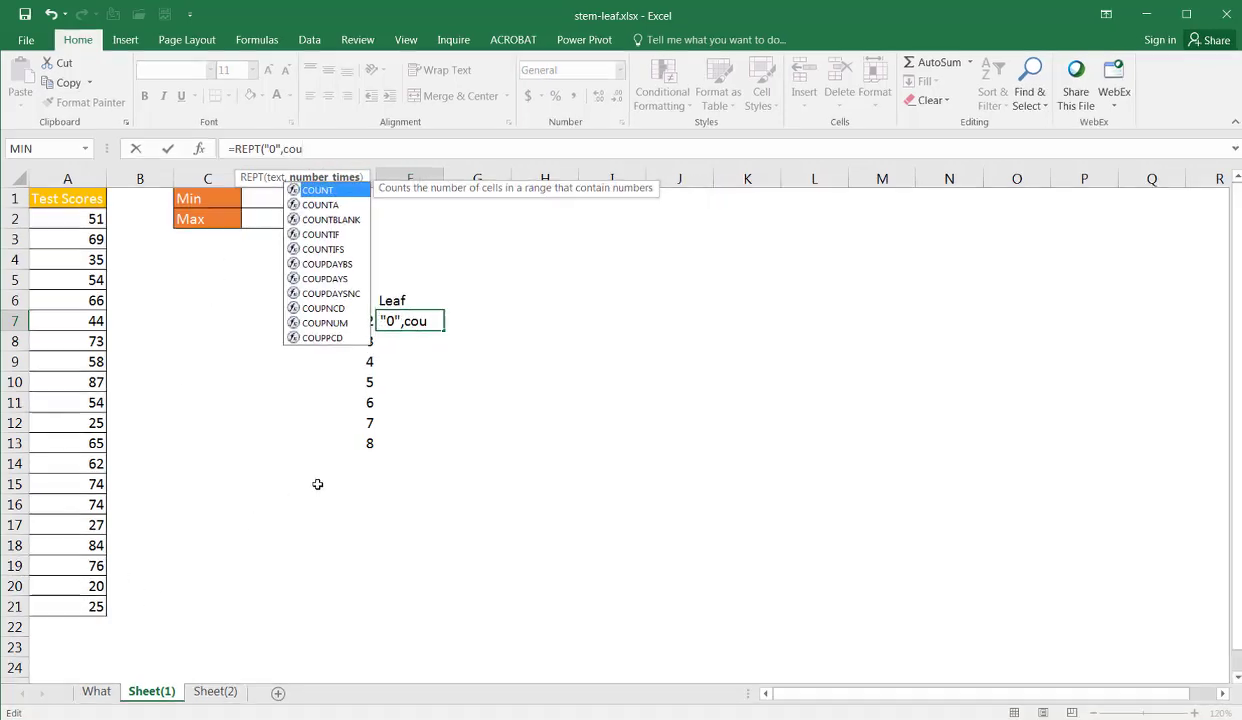
{"action": "type", "text": "ntif"}
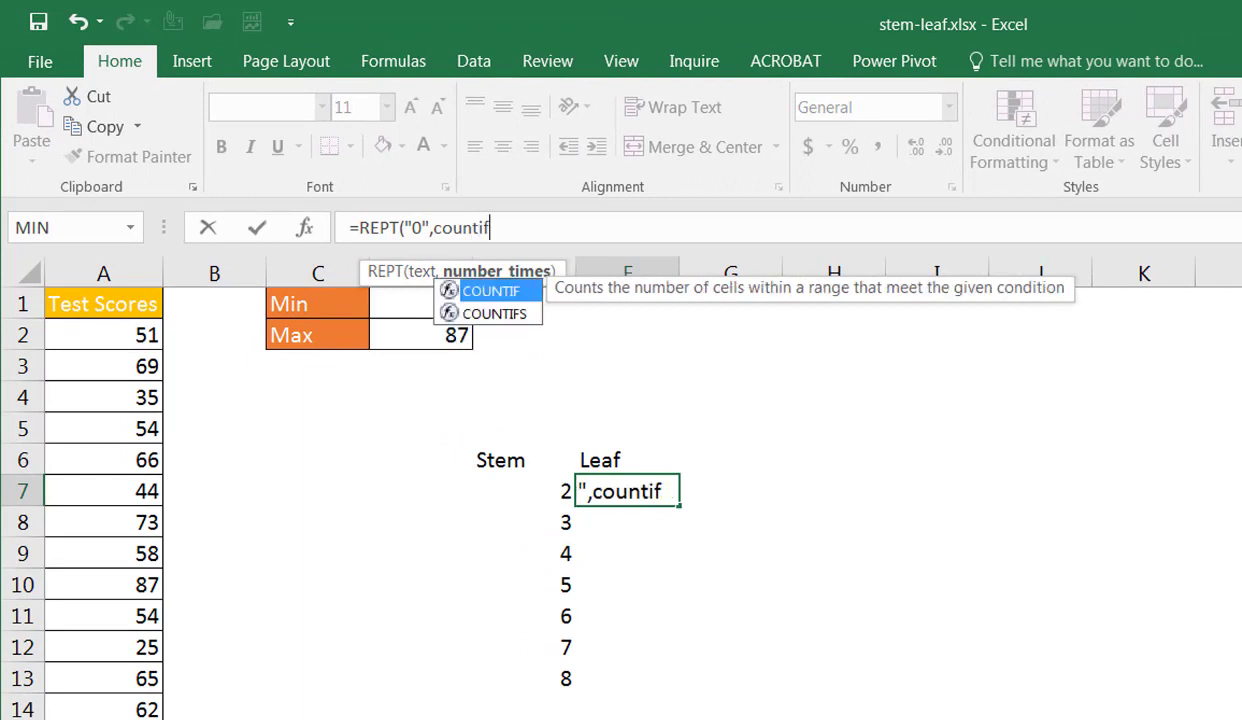
{"action": "key", "text": "Tab"}
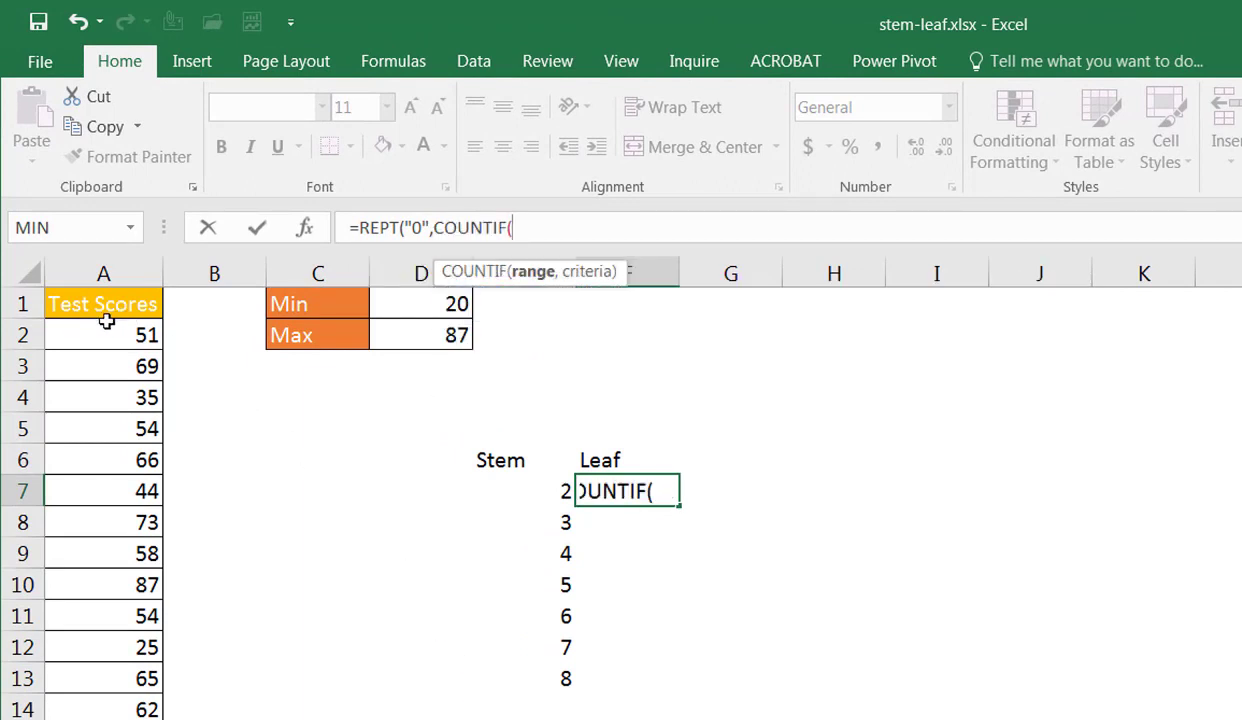
Add the absolute score range $A$2:$A$21 and a comma to the COUNTIF
{"action": "left_click_drag", "start_coordinate": [100, 333], "coordinate": [108, 719]}
{"action": "left_click_drag", "start_coordinate": [70, 609], "coordinate": [70, 612]}
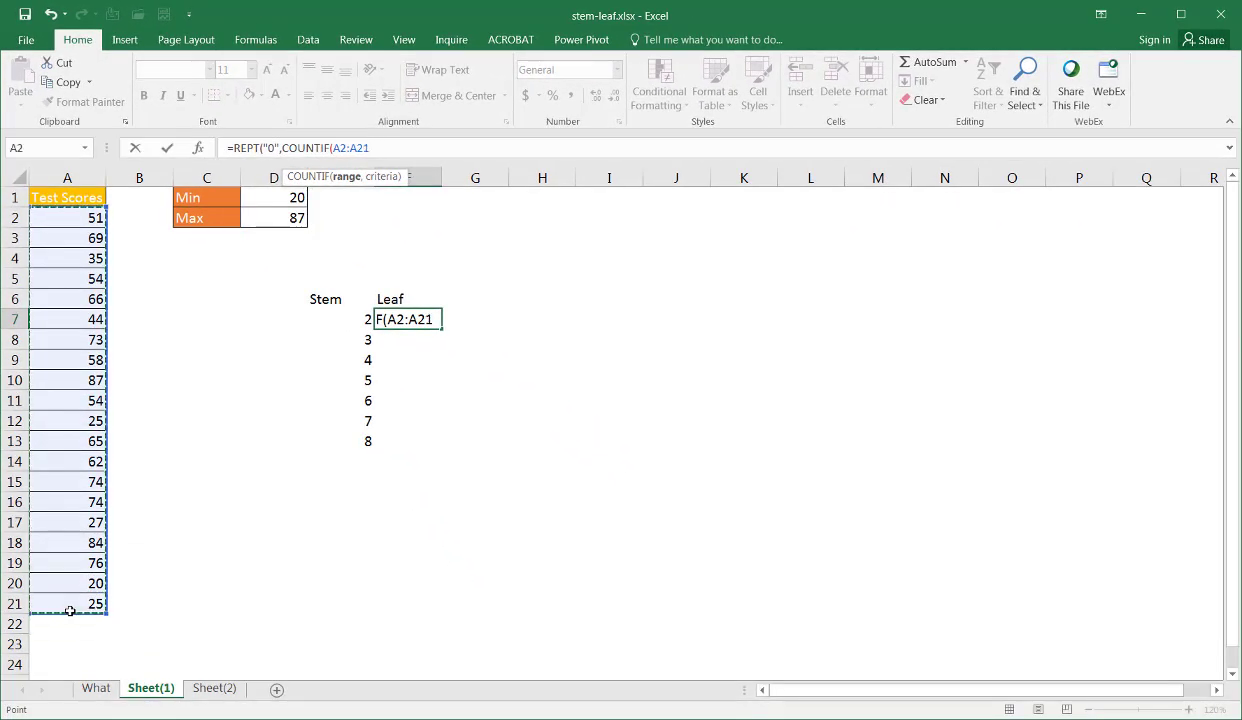
{"action": "key", "text": "F4"}
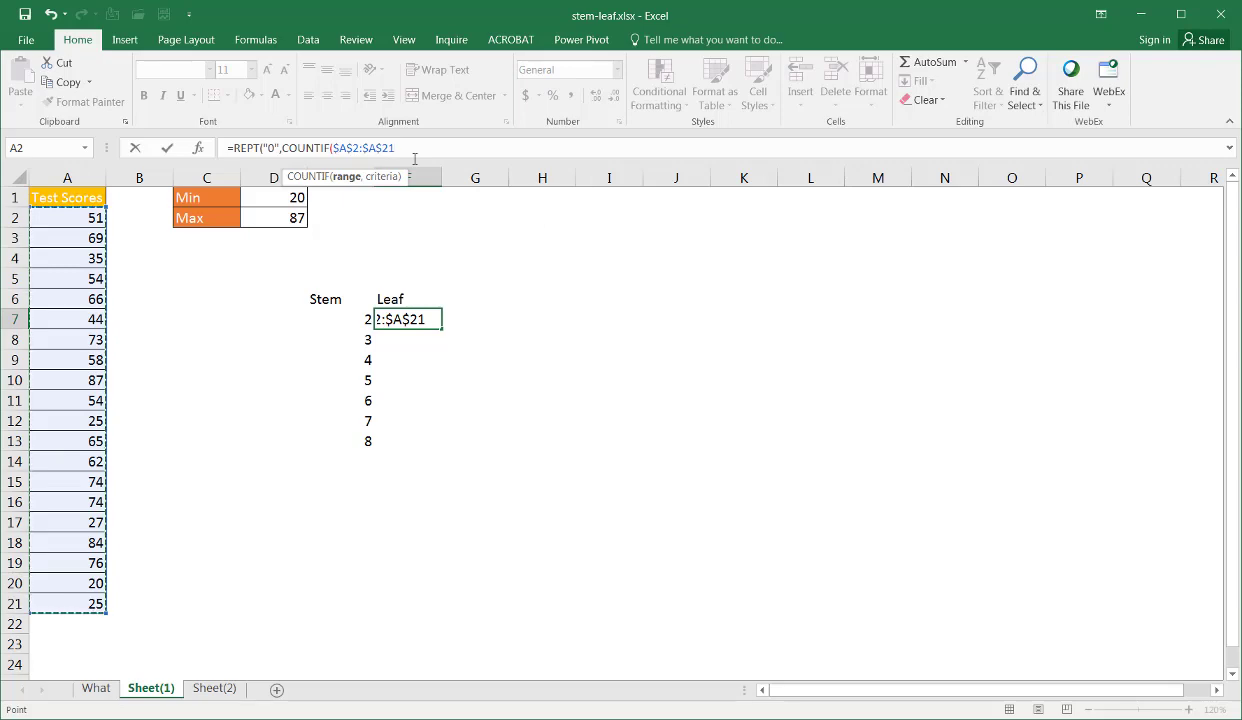
{"action": "type", "text": ","}
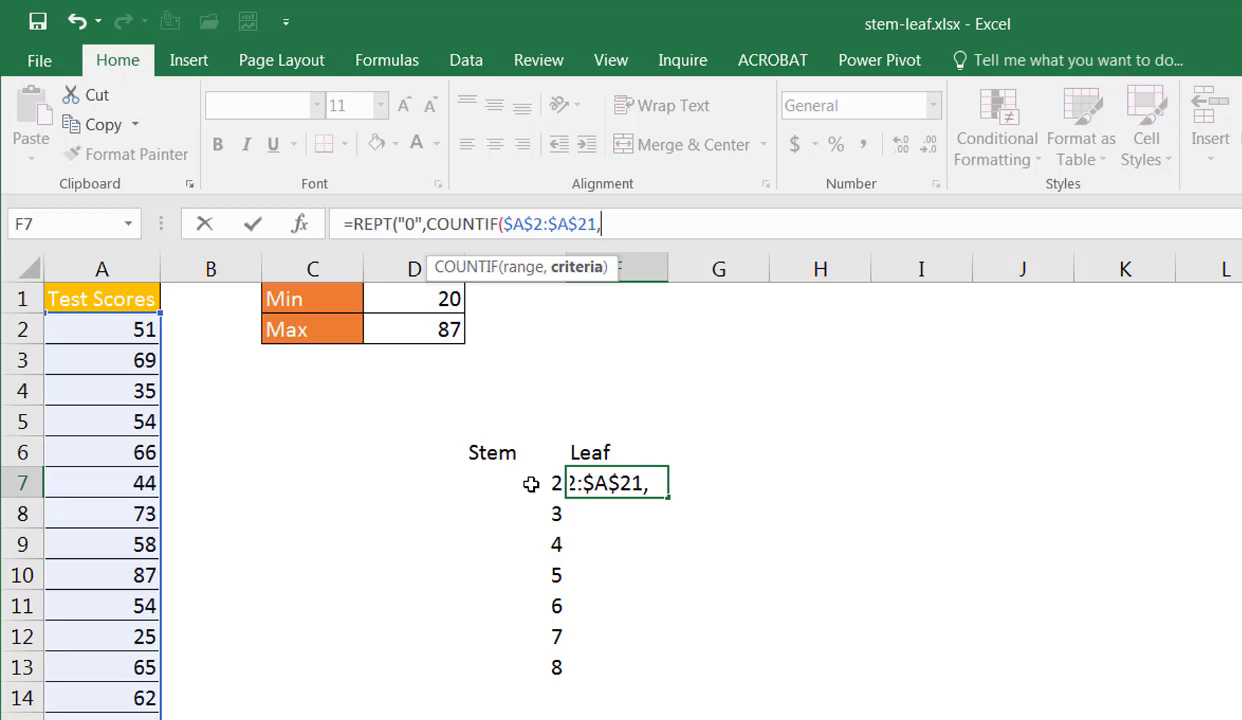
Complete the COUNTIF criteria as $E7*10+0 and close the formula's parentheses
{"action": "left_click", "coordinate": [531, 484]}
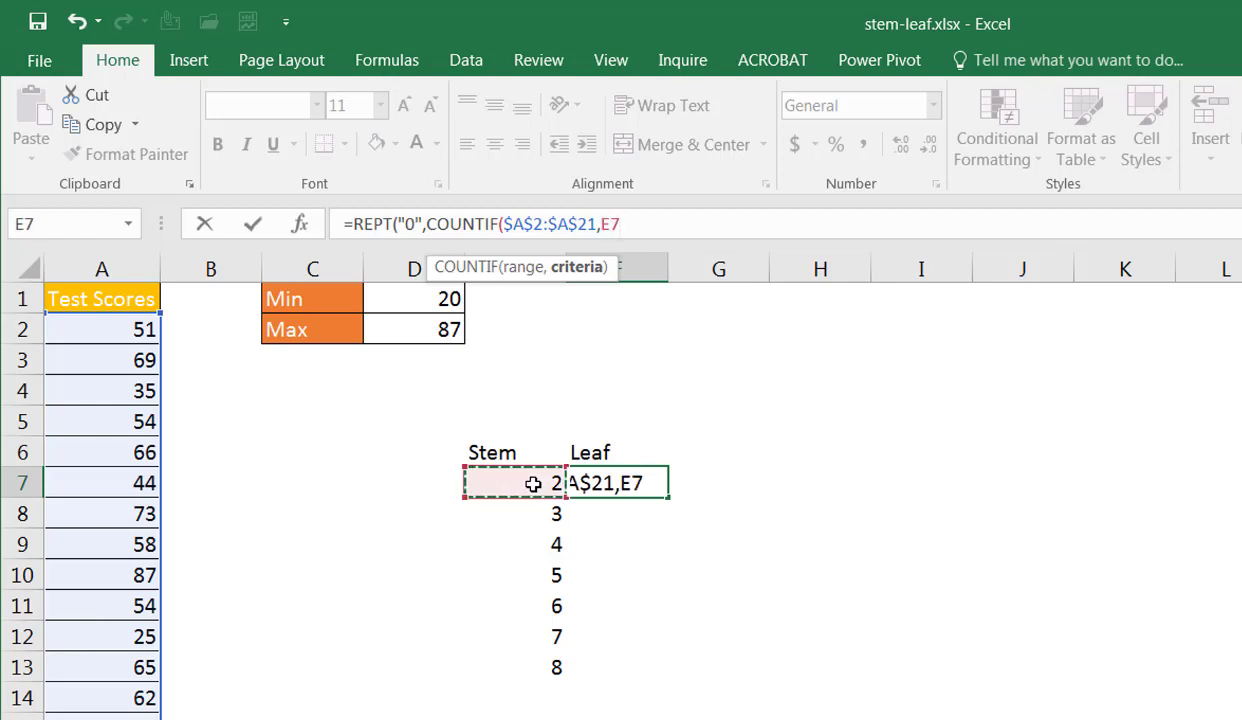
{"action": "type", "text": "*10"}
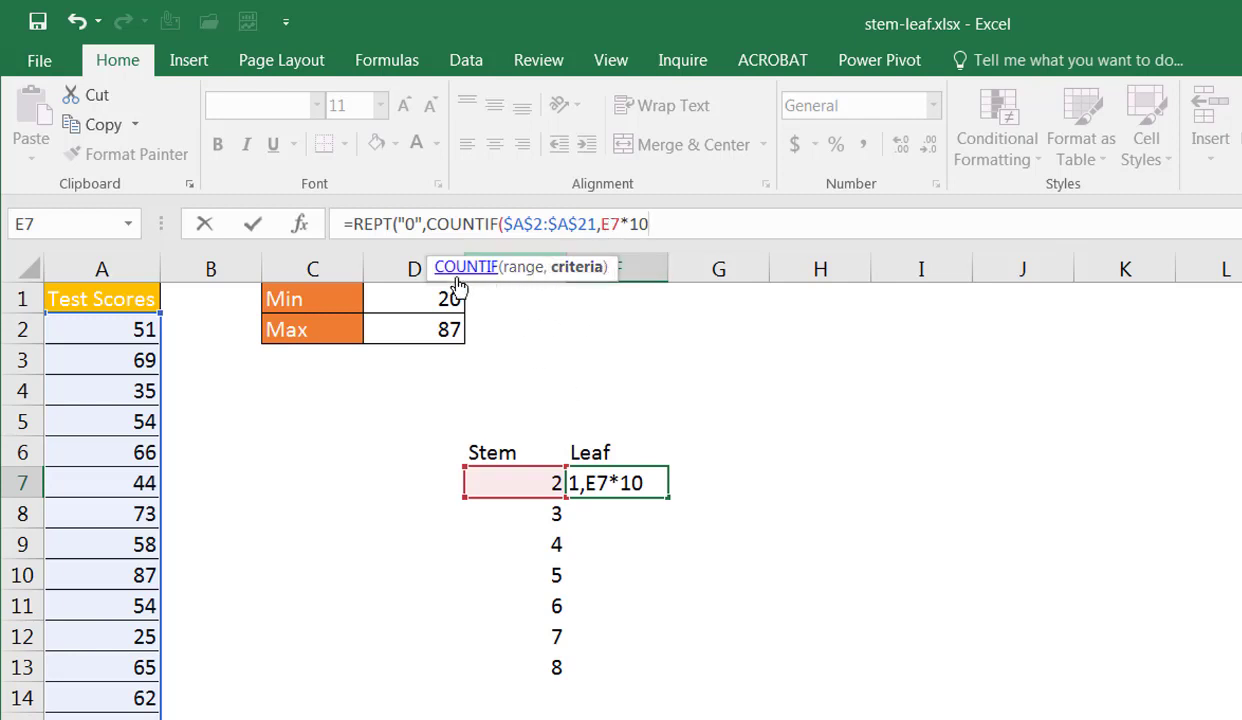
{"action": "left_click_drag", "start_coordinate": [443, 262], "coordinate": [796, 352]}
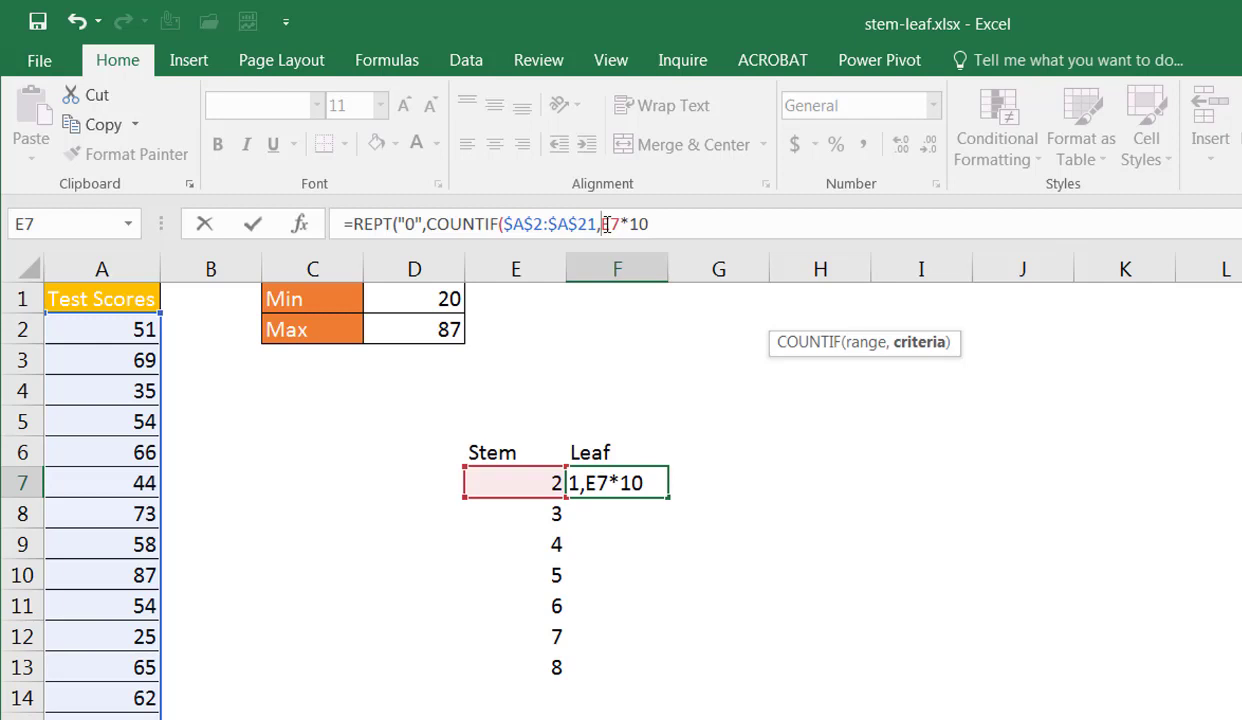
{"action": "key", "text": "F4"}
{"action": "key", "text": "F4"}
{"action": "key", "text": "F4"}
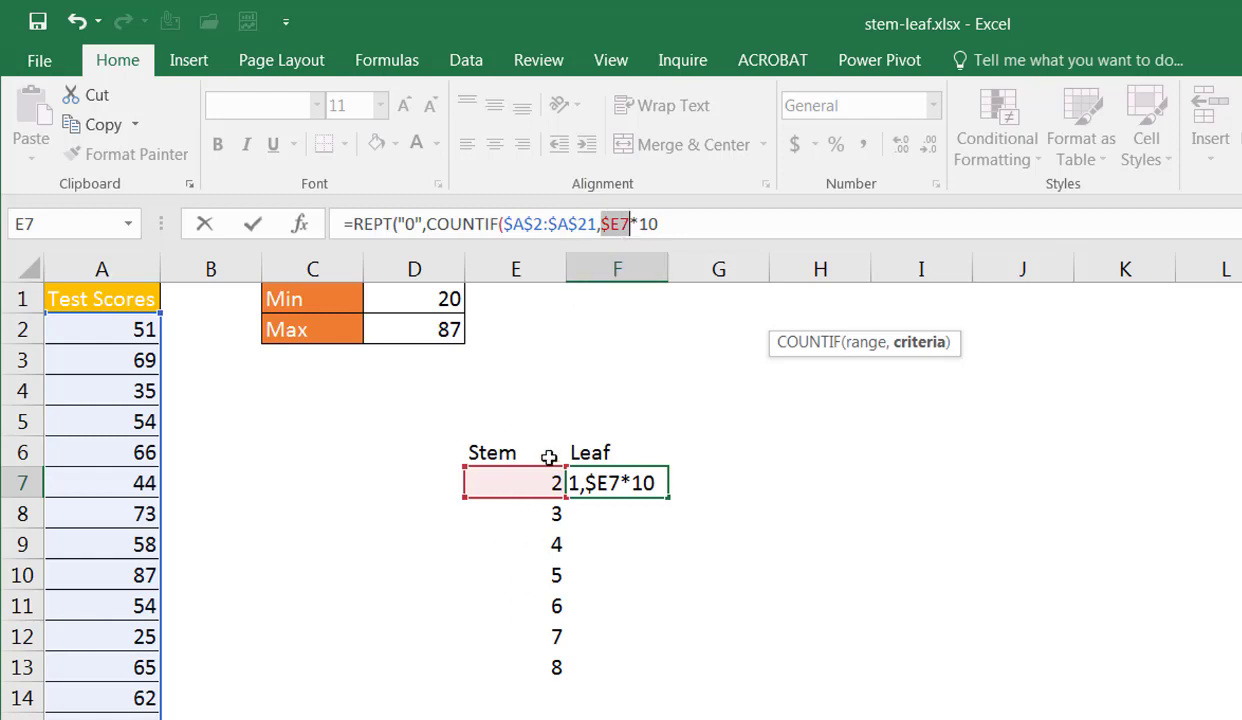
{"action": "left_click", "coordinate": [673, 231]}
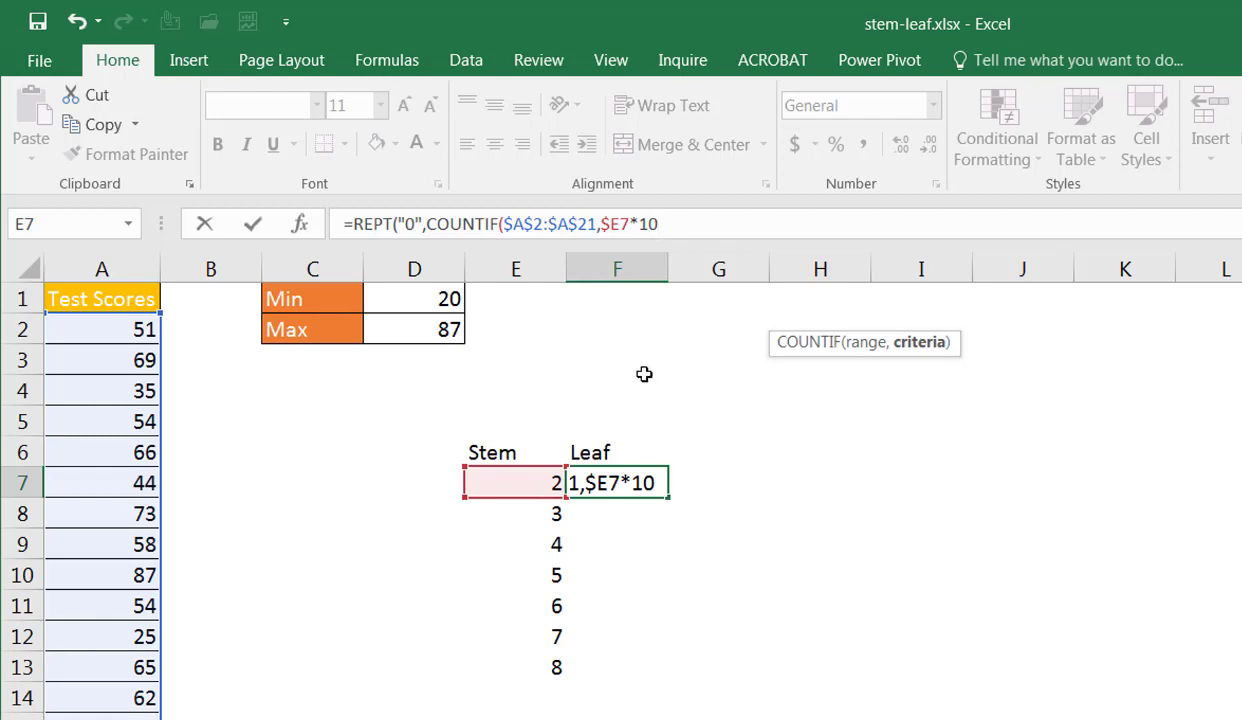
{"action": "type", "text": "0"}
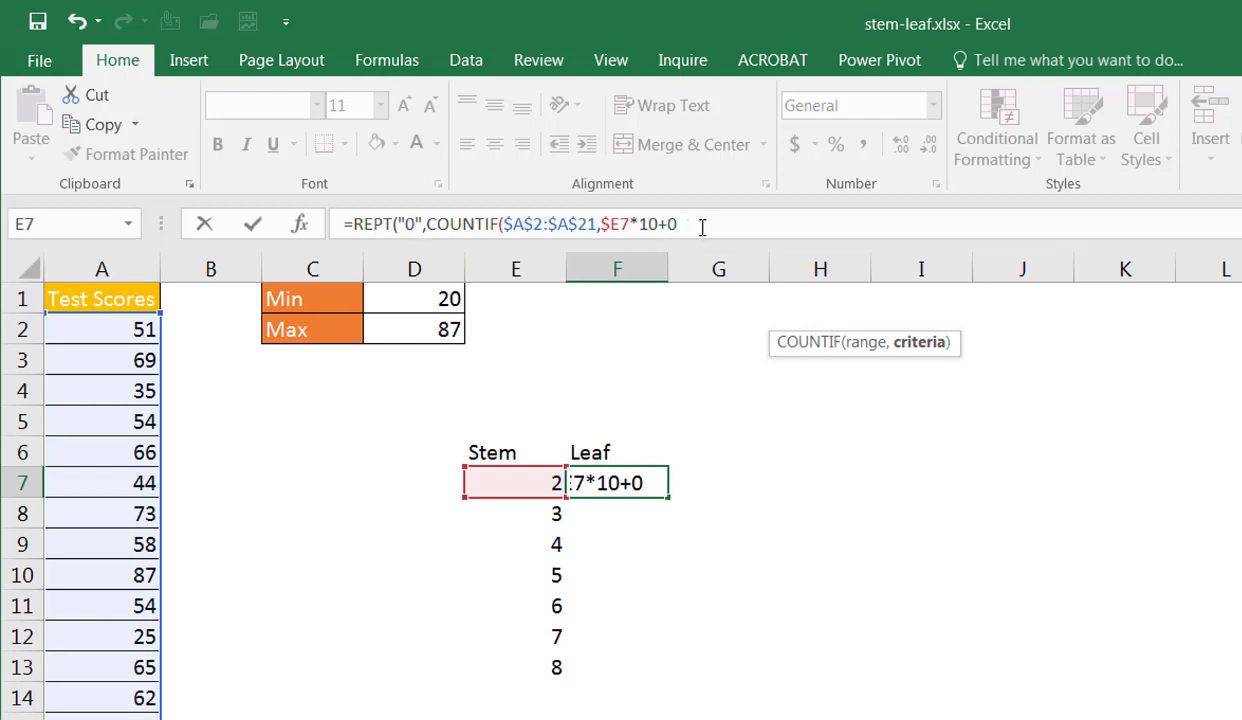
{"action": "type", "text": ")"}
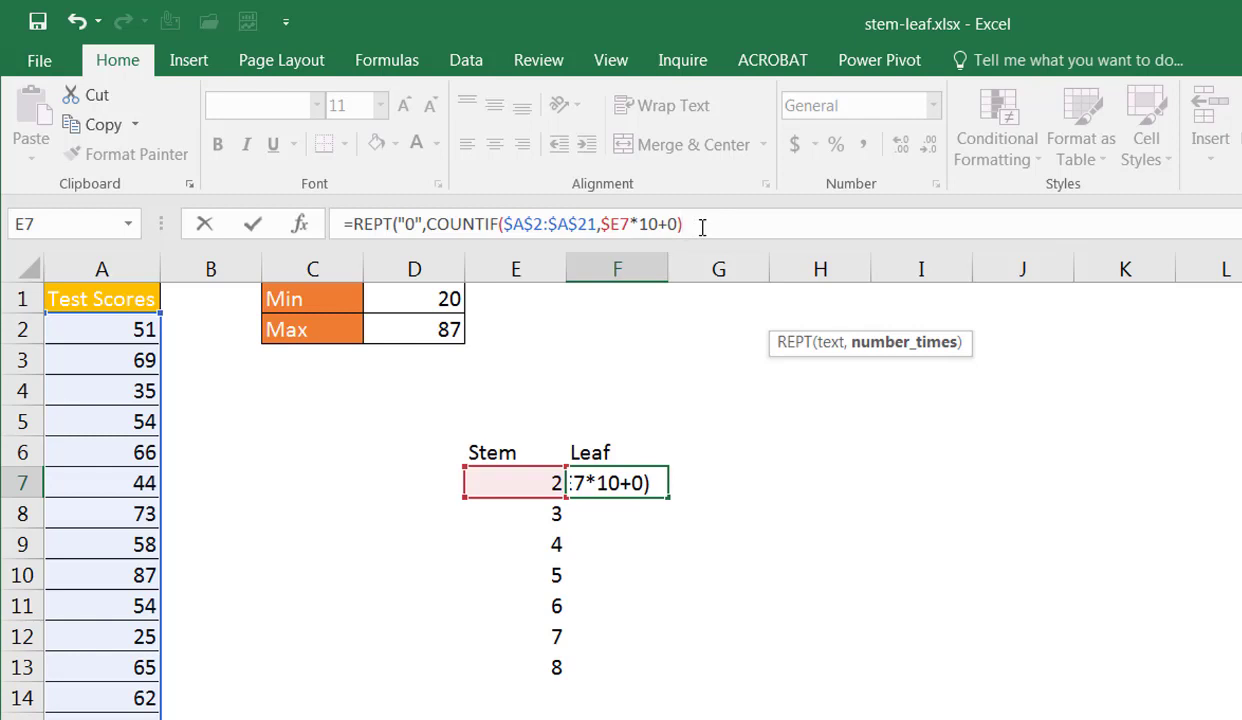
{"action": "key", "text": "BackSpace"}
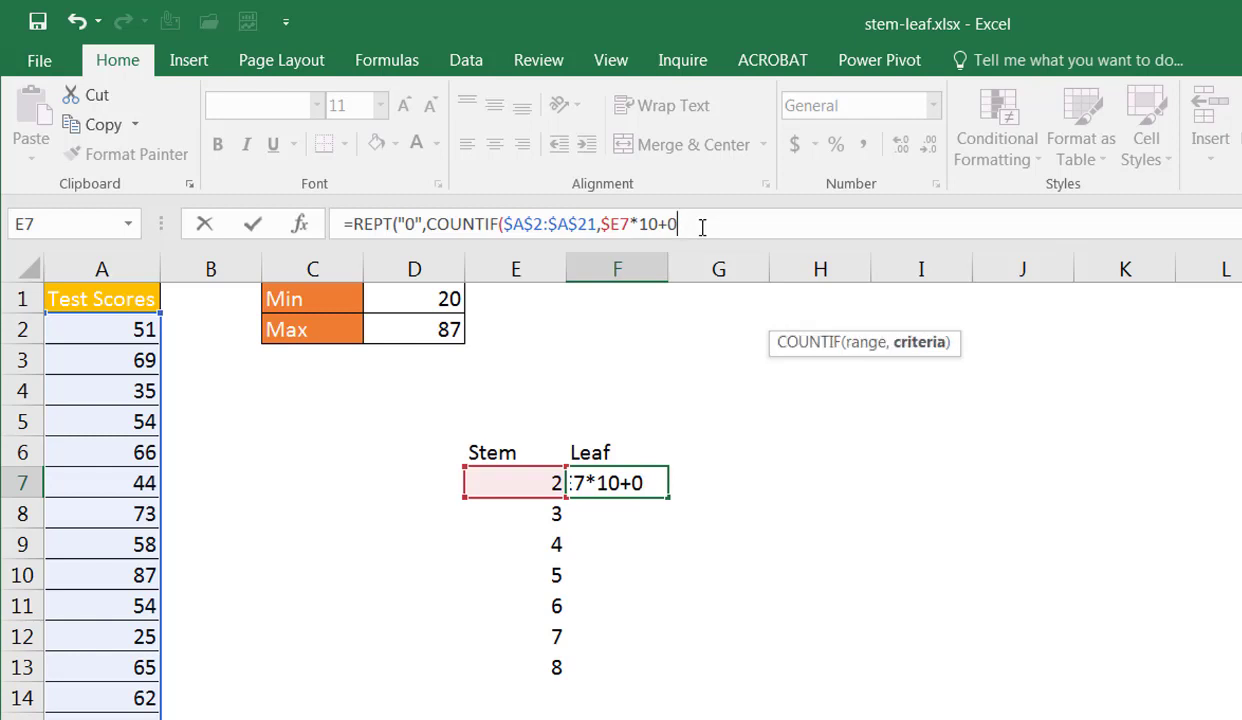
{"action": "type", "text": ")"}
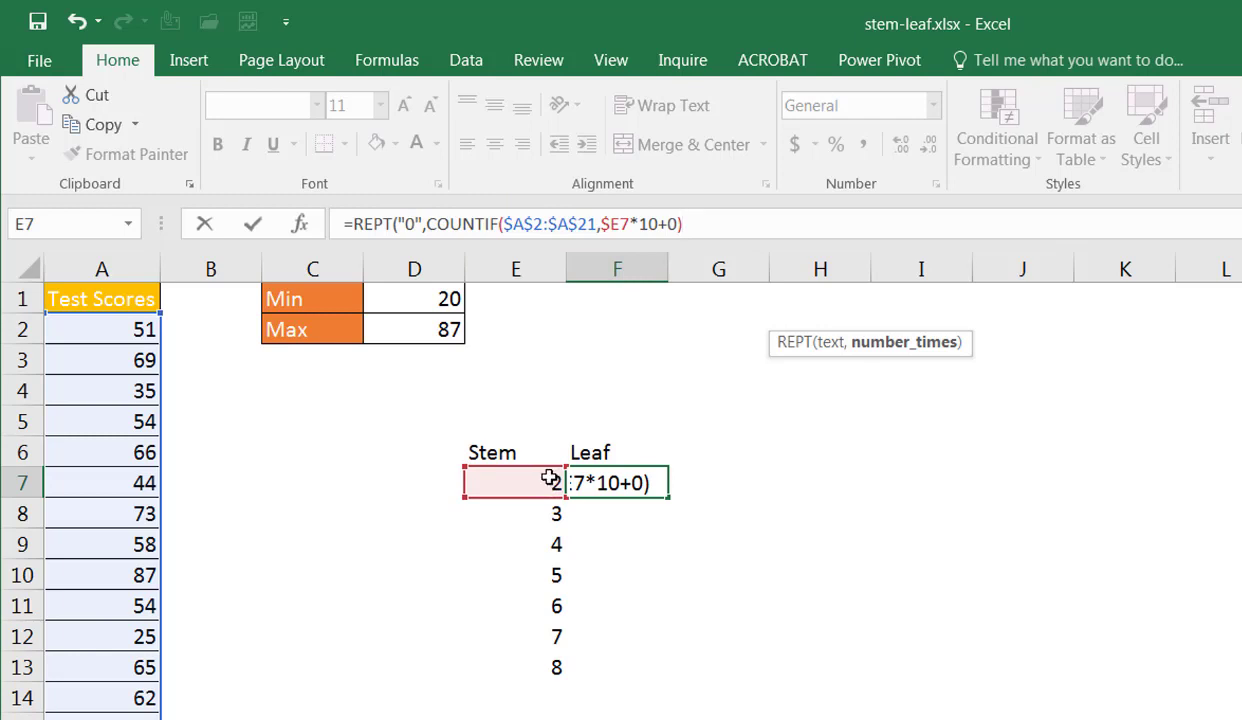
Enter F7's leaf formula, accepting Excel's suggested correction, so it shows 0
{"action": "key", "text": "Return"}
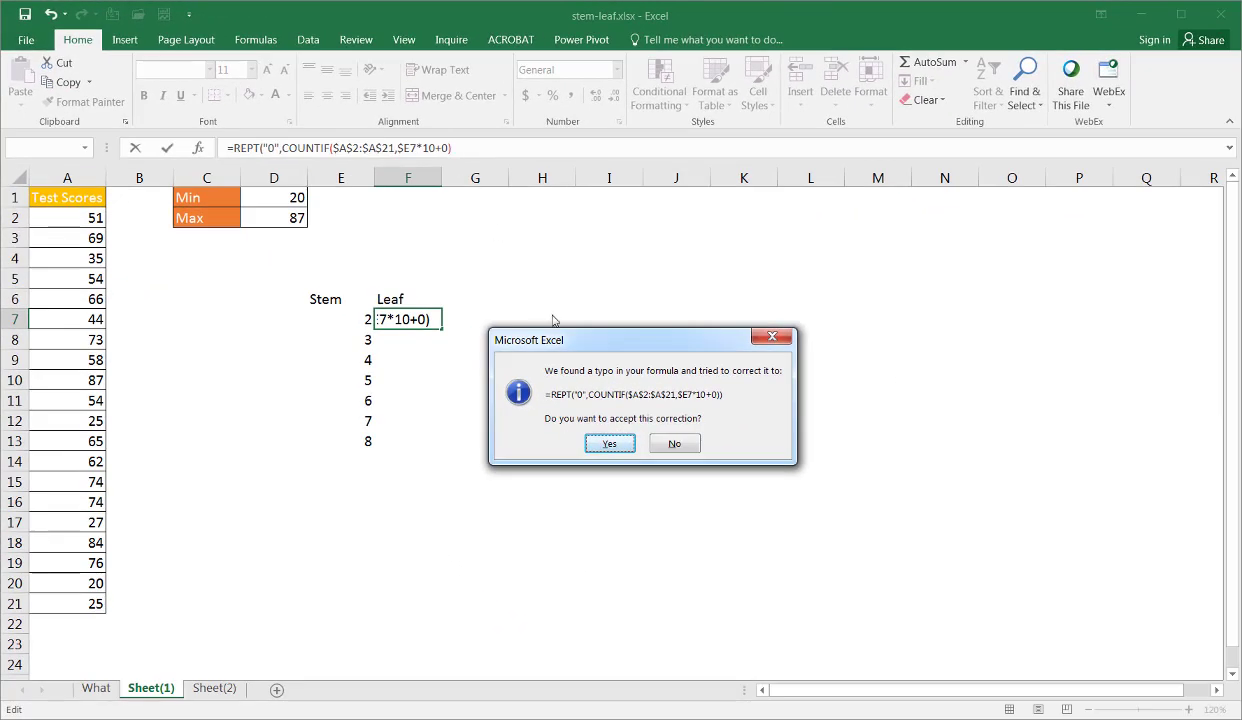
{"action": "left_click", "coordinate": [609, 443]}
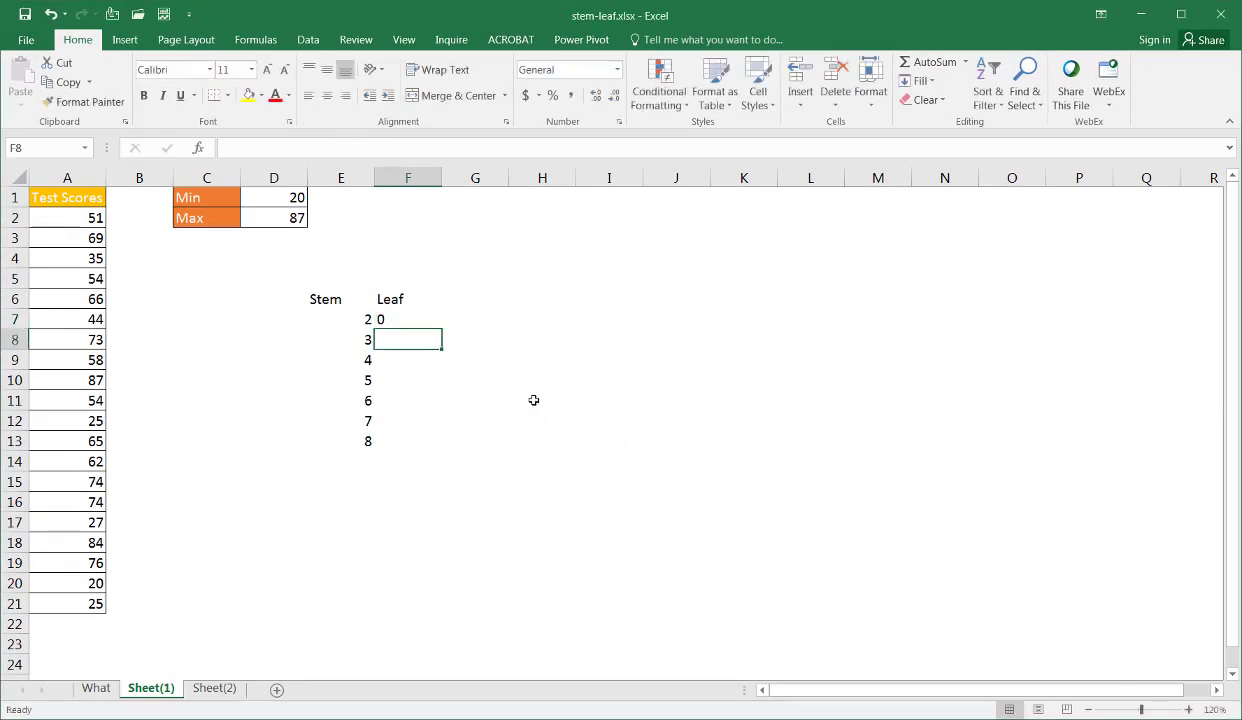
{"action": "left_click", "coordinate": [402, 316]}
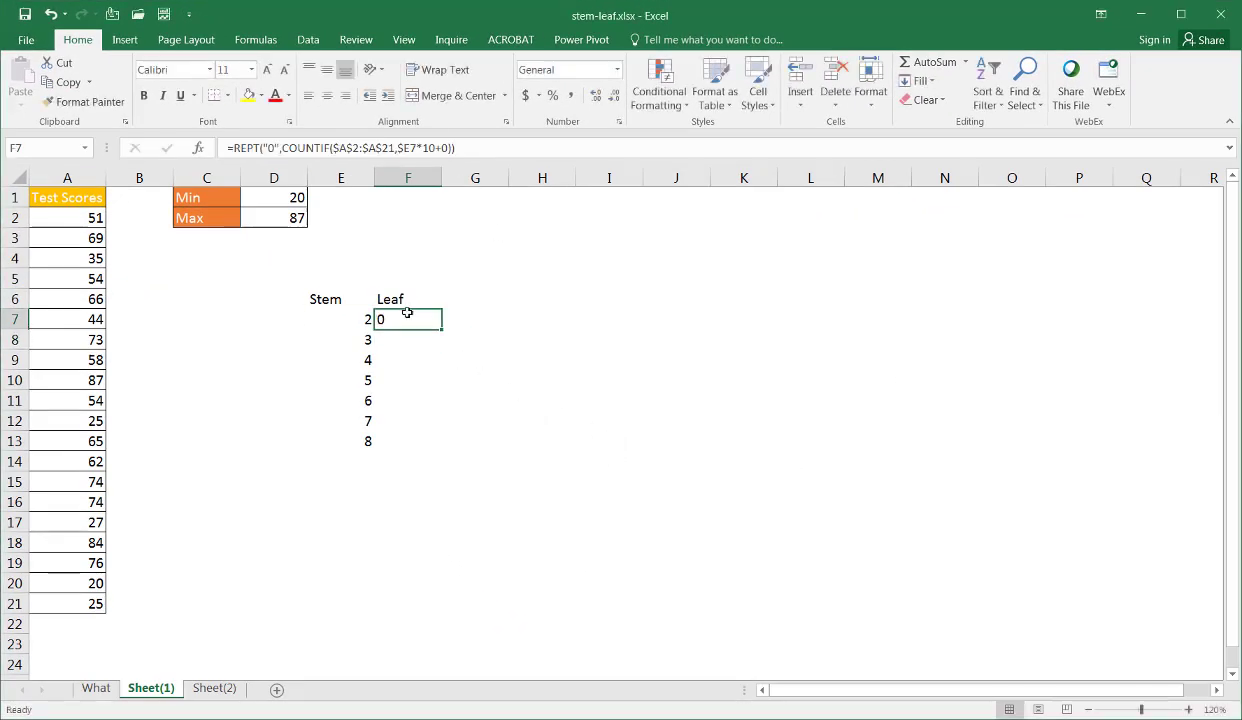
Change the last test score in A21 from 25 to 20, then to 21
{"action": "left_click", "coordinate": [82, 582]}
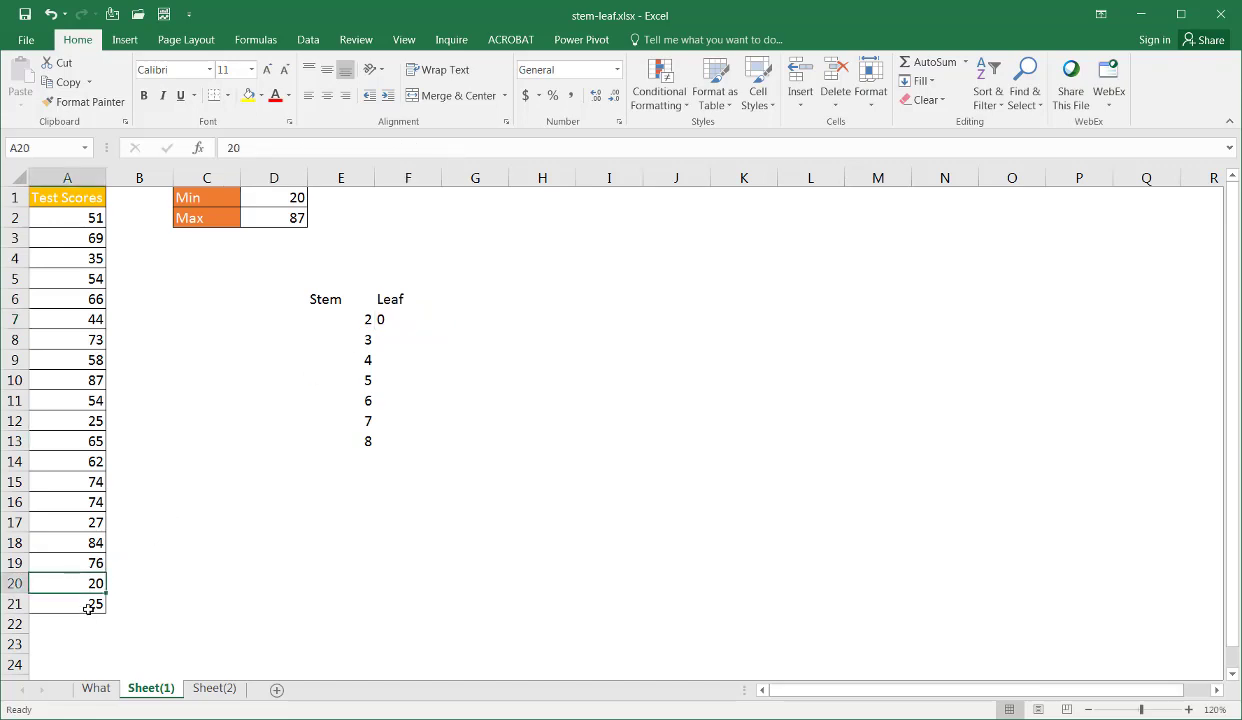
{"action": "left_click", "coordinate": [88, 605]}
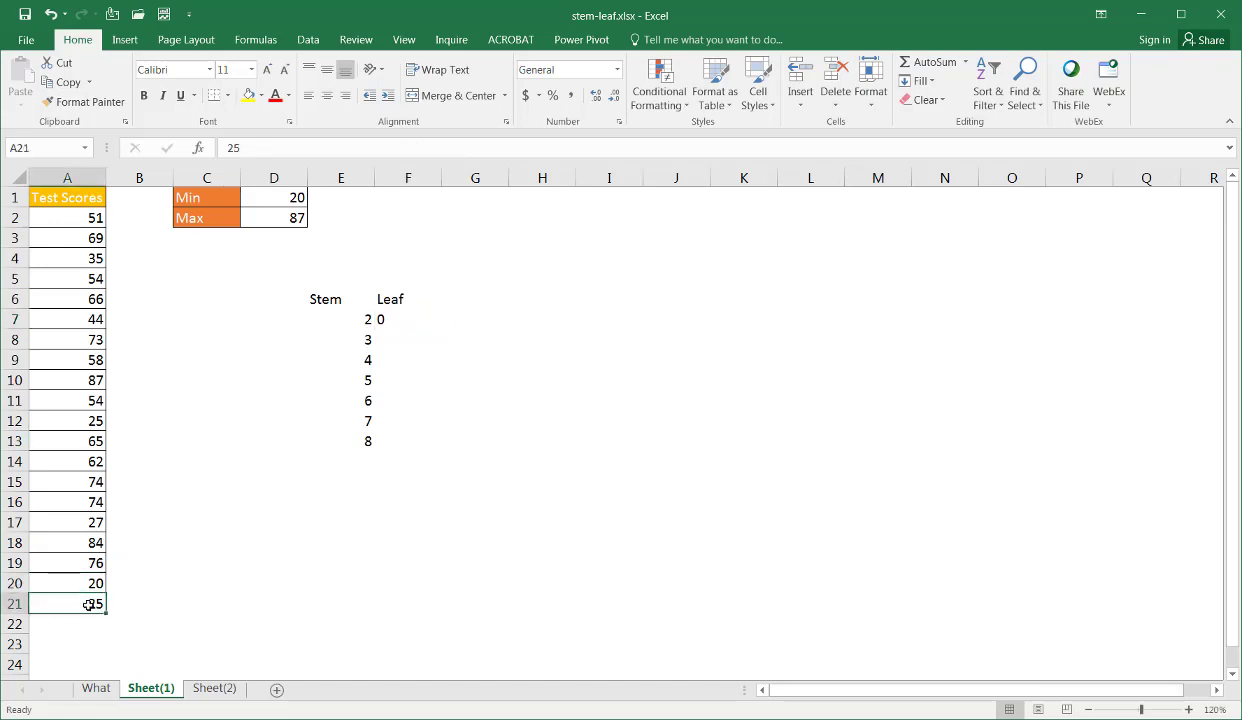
{"action": "left_click", "coordinate": [247, 148]}
{"action": "key", "text": "BackSpace"}
{"action": "type", "text": "0"}
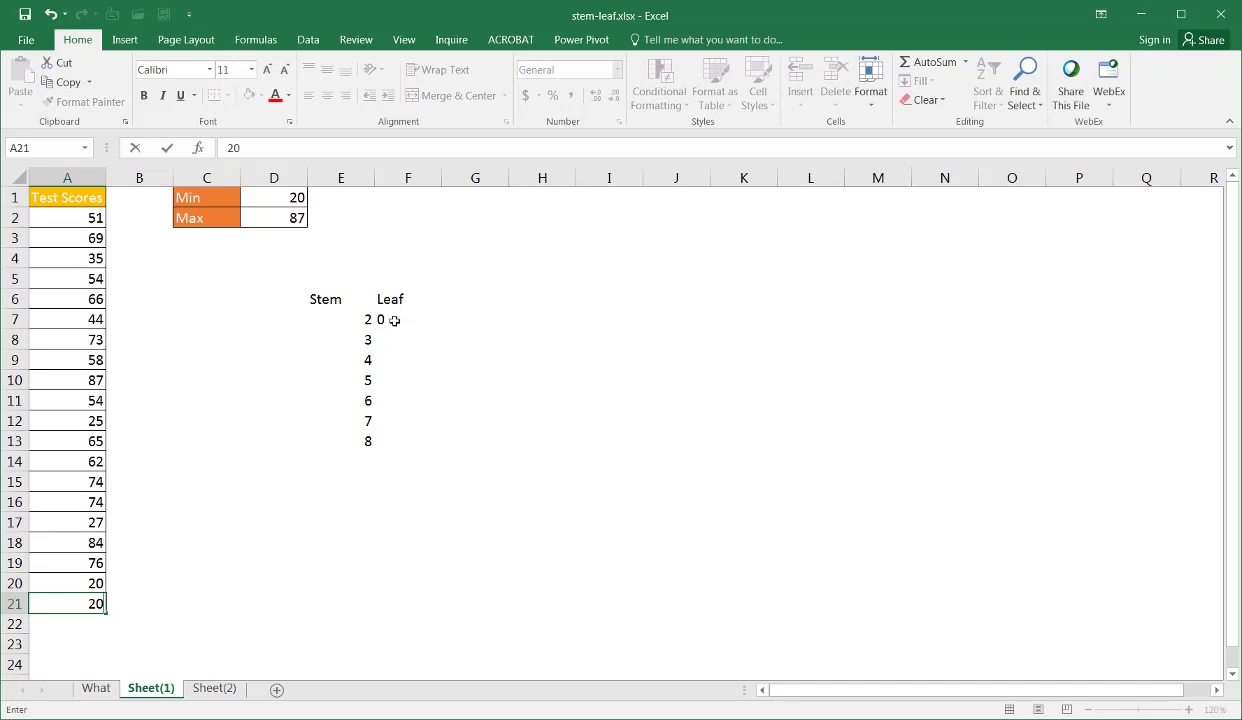
{"action": "key", "text": "Return"}
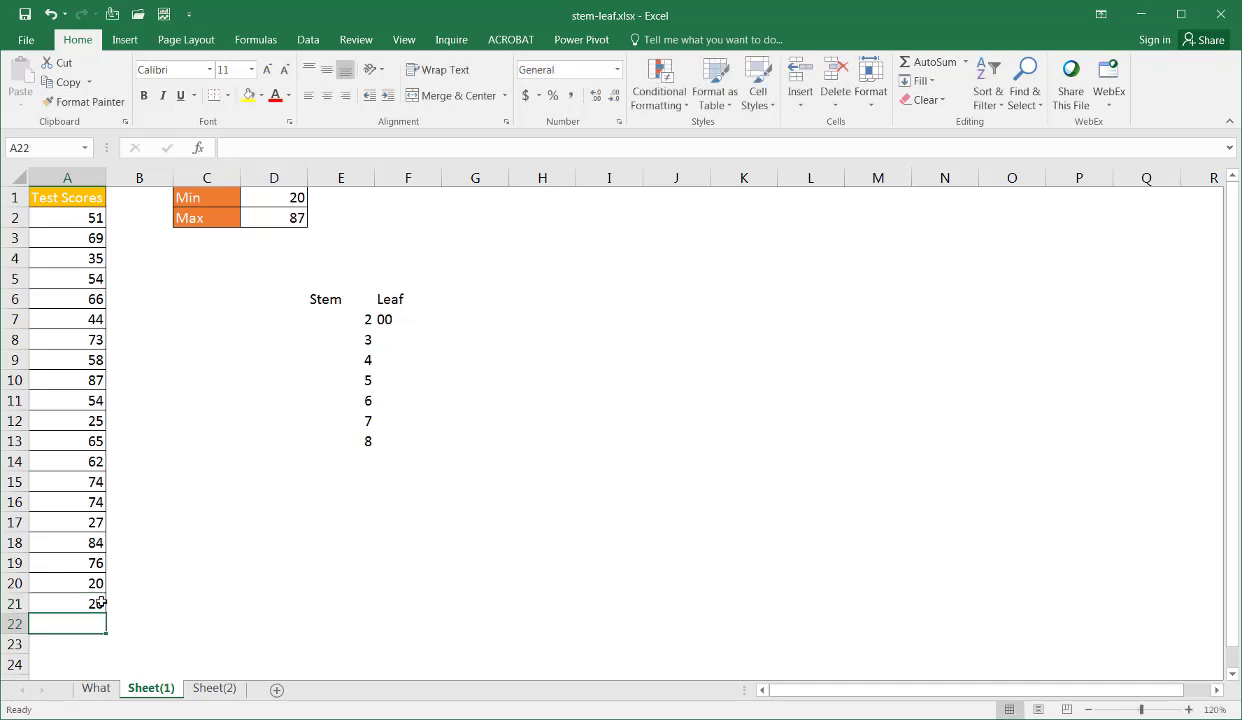
{"action": "left_click", "coordinate": [96, 604]}
{"action": "left_click", "coordinate": [250, 149]}
{"action": "key", "text": "BackSpace"}
{"action": "type", "text": "1"}
{"action": "key", "text": "Return"}
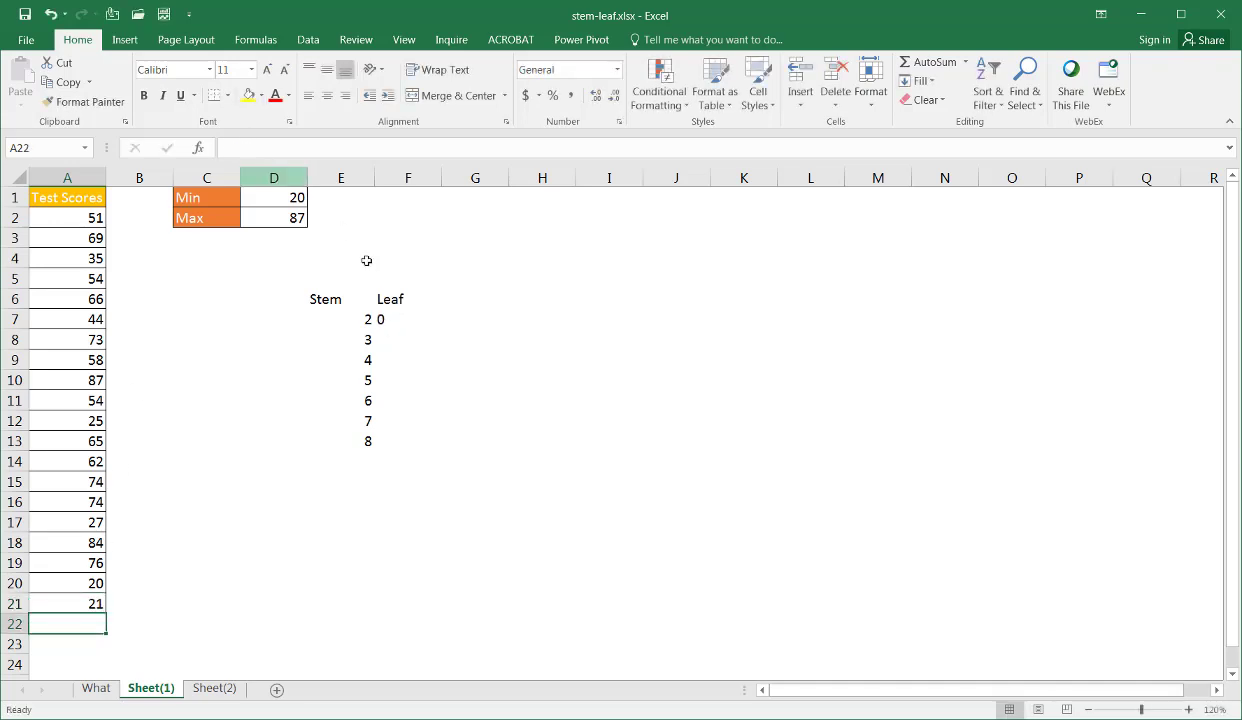
Append & and a copy of the REPT/COUNTIF term to F7's formula
{"action": "left_click", "coordinate": [383, 318]}
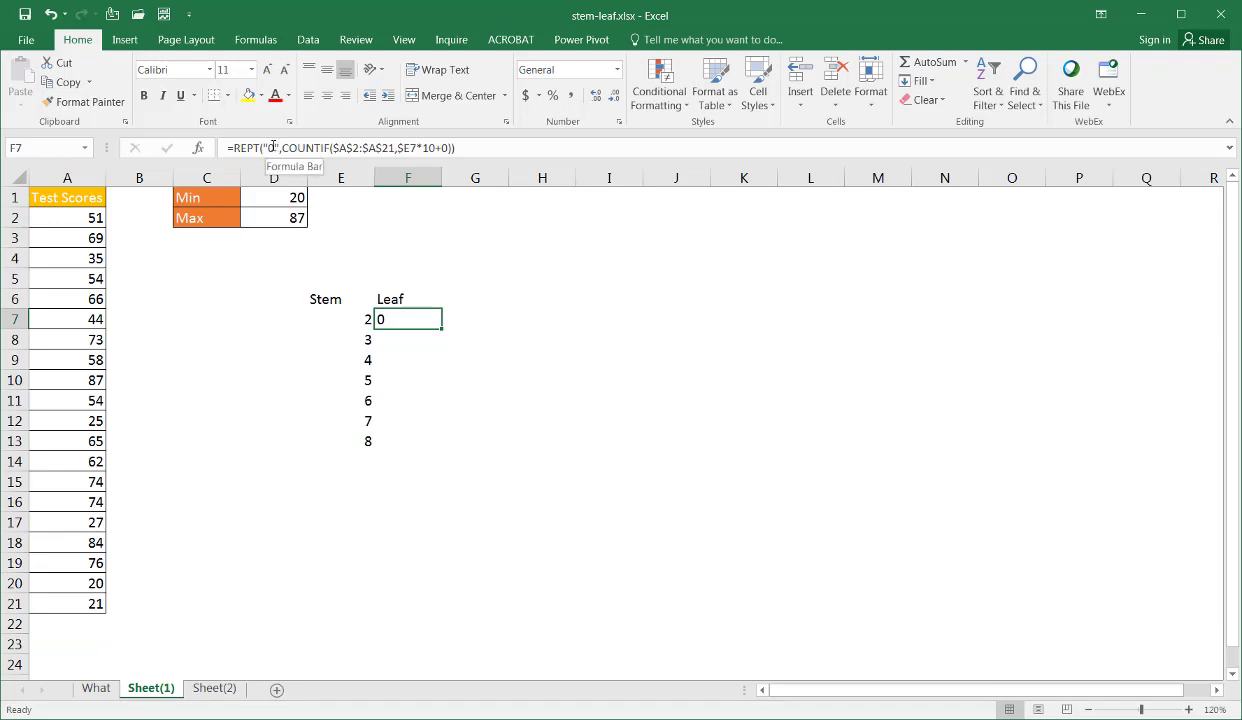
{"action": "left_click", "coordinate": [467, 150]}
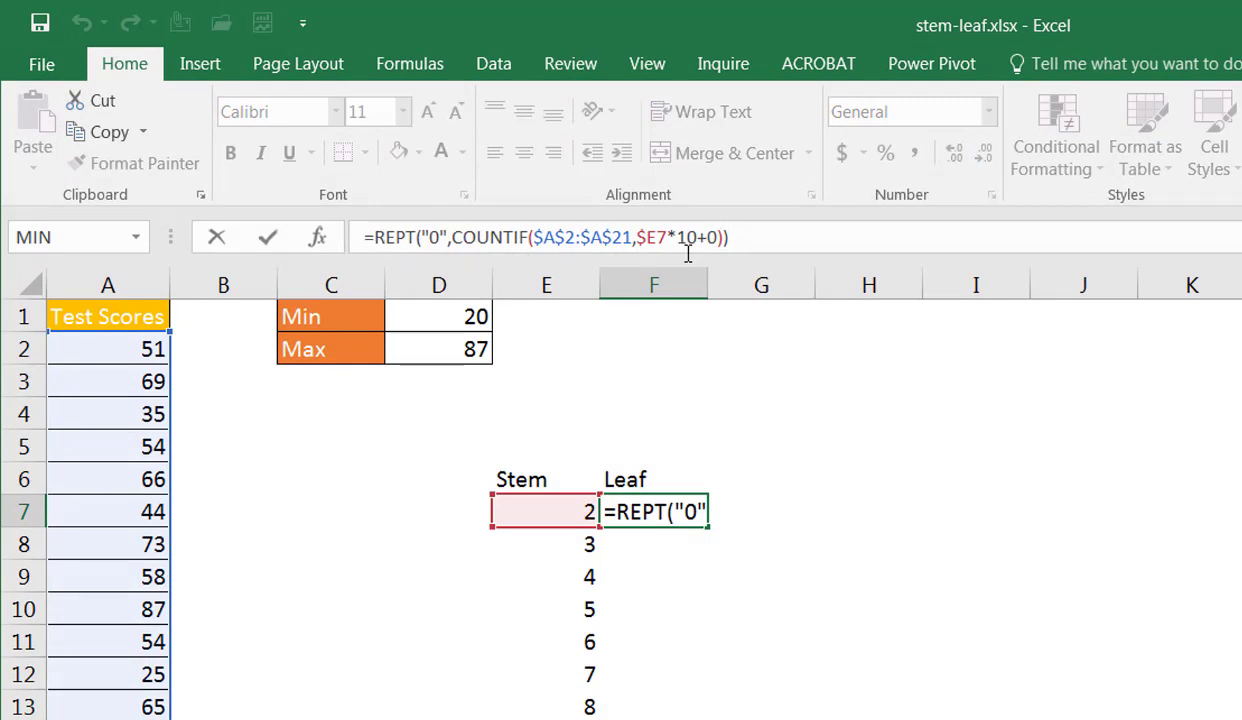
{"action": "type", "text": "&"}
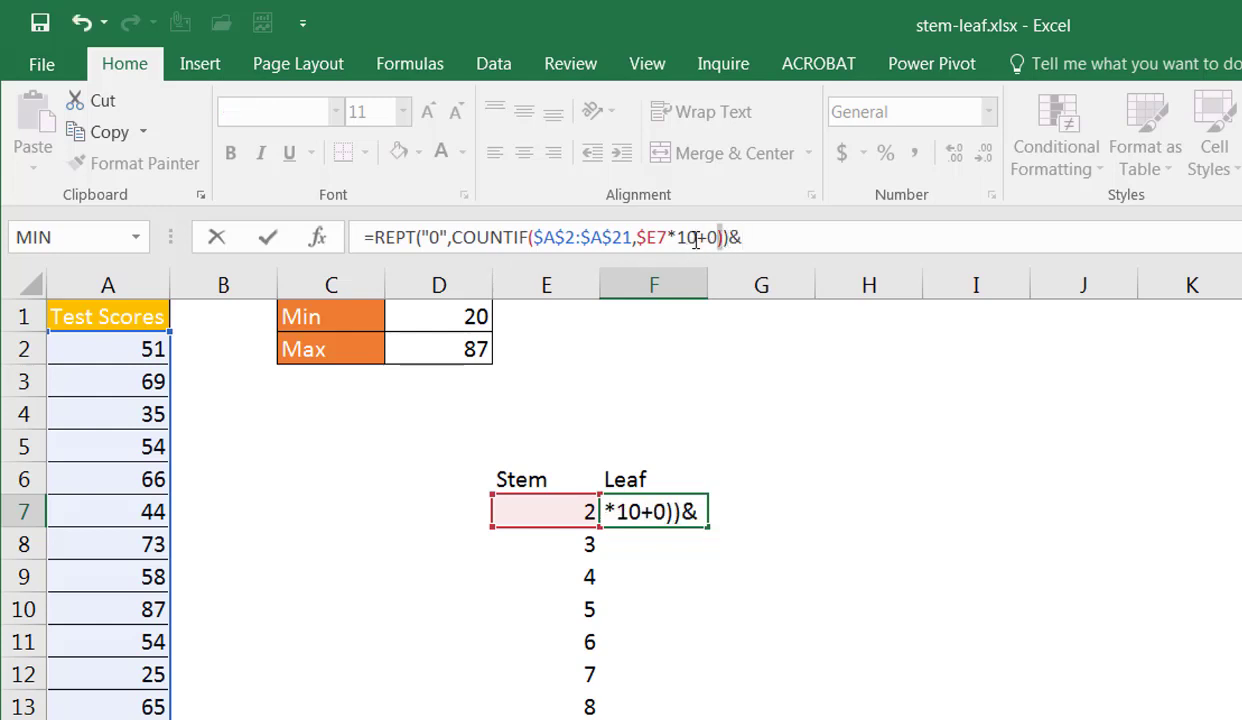
{"action": "left_click", "coordinate": [700, 237]}
{"action": "left_click_drag", "start_coordinate": [727, 237], "coordinate": [380, 232]}
{"action": "key", "text": "ctrl+c"}
{"action": "left_click", "coordinate": [790, 241]}
{"action": "key", "text": "ctrl+v"}
Change the copied term's leaf to "1" and its criteria to $E7*10+1
{"action": "left_click", "coordinate": [803, 240]}
{"action": "key", "text": "BackSpace"}
{"action": "type", "text": "1"}
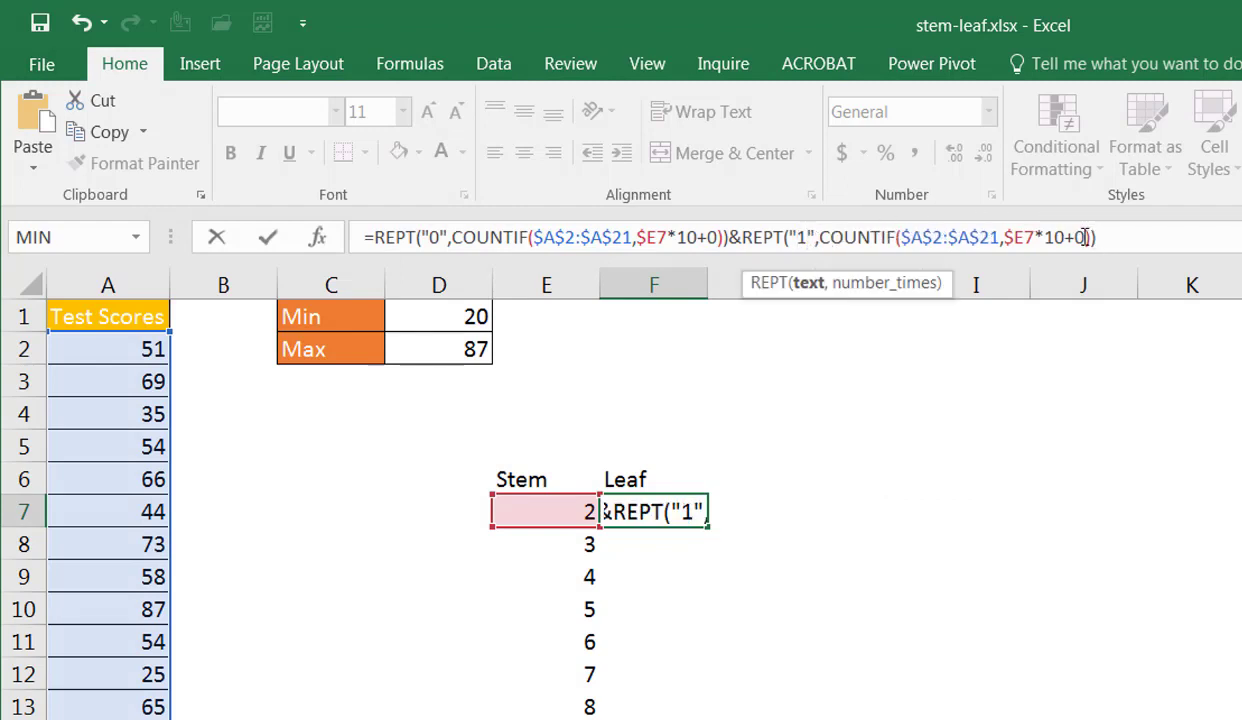
{"action": "left_click", "coordinate": [1088, 237]}
{"action": "key", "text": "BackSpace"}
{"action": "type", "text": "1"}
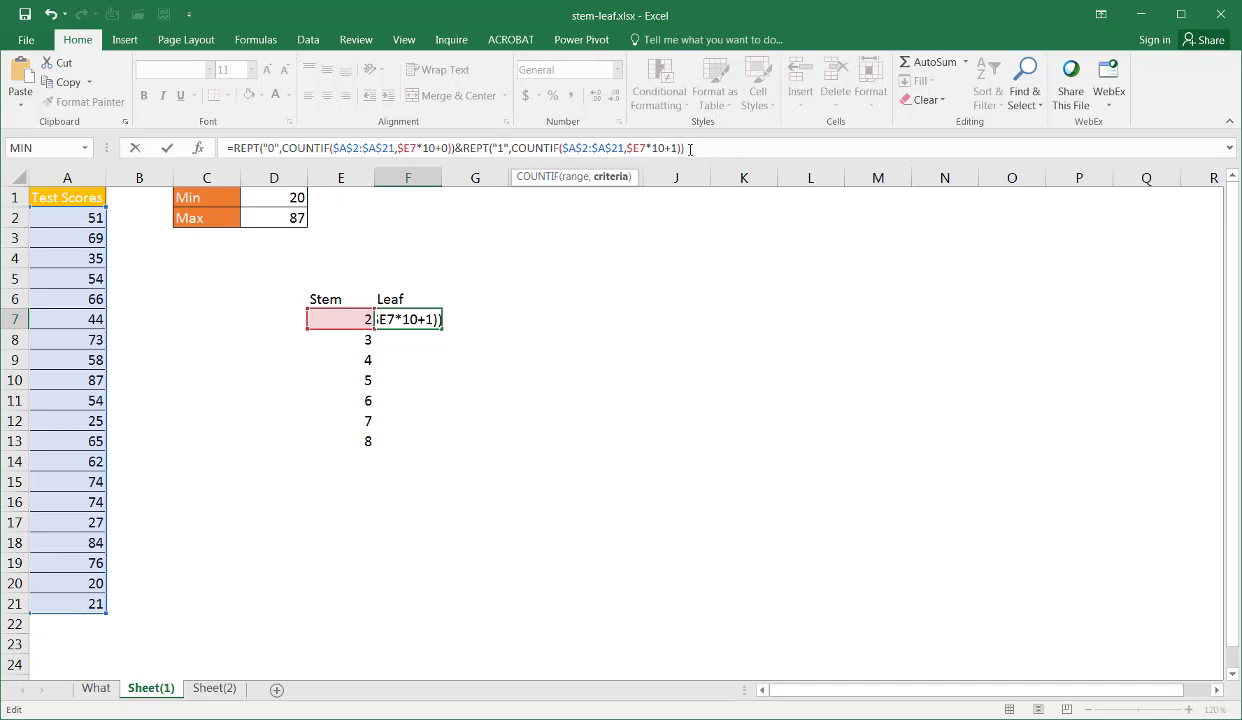
Add a trailing space to the "0" and "1" leaf strings in F7's formula
{"action": "key", "text": "Return"}
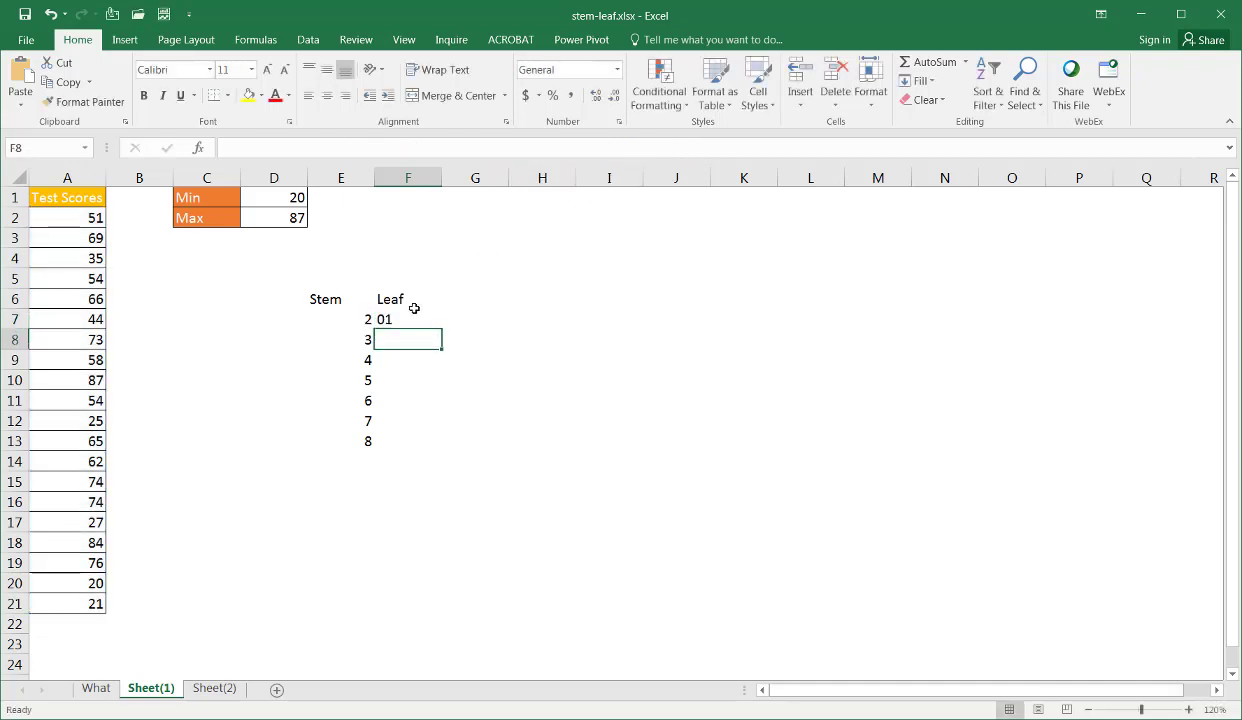
{"action": "left_click", "coordinate": [406, 320]}
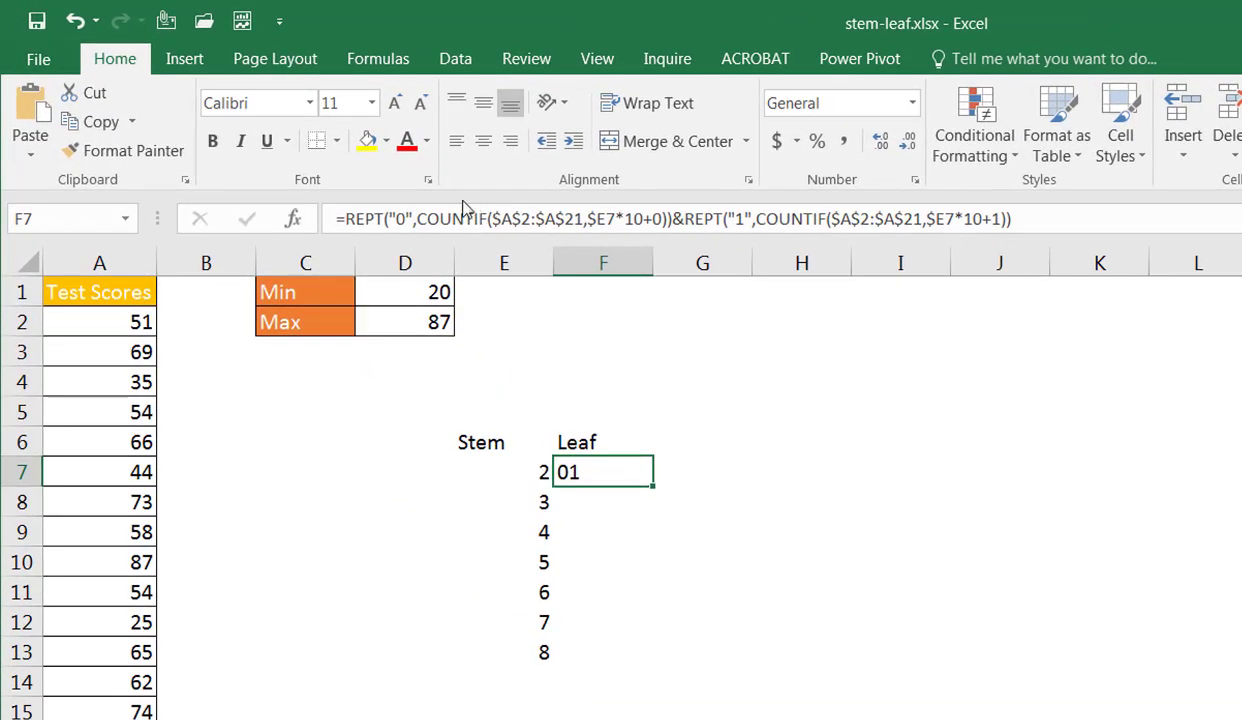
{"action": "left_click", "coordinate": [406, 218]}
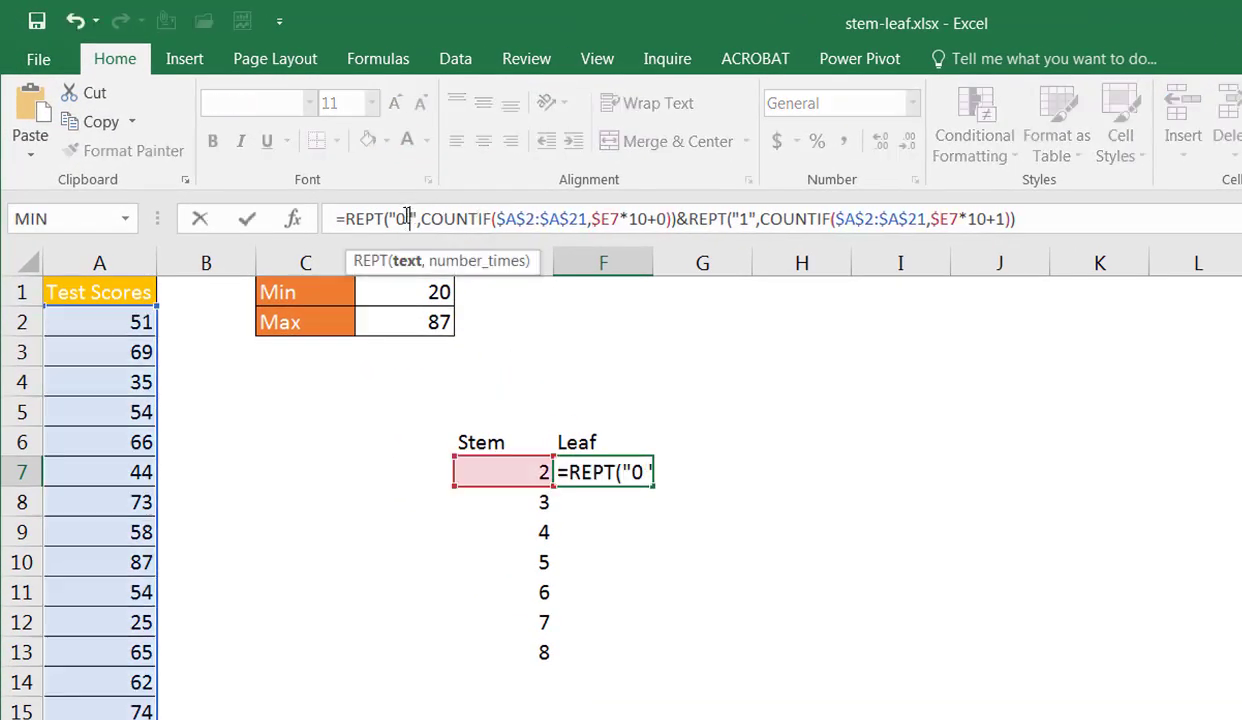
{"action": "left_click", "coordinate": [750, 218]}
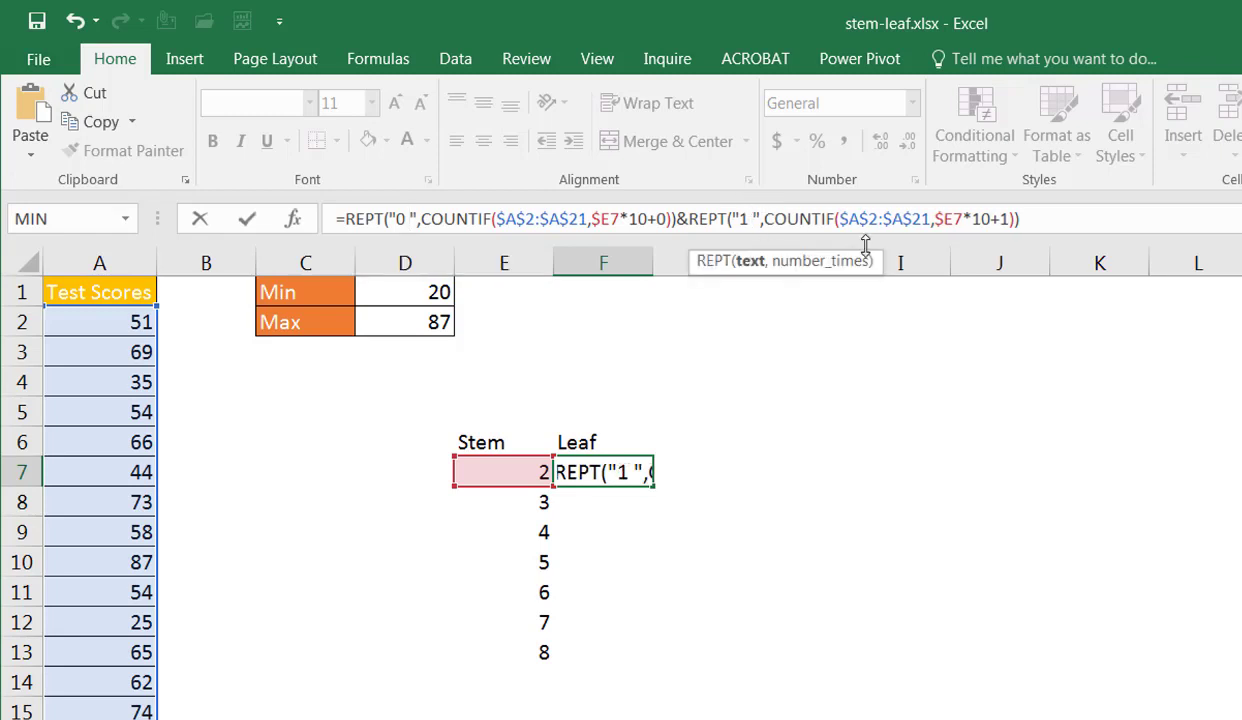
{"action": "key", "text": "Return"}
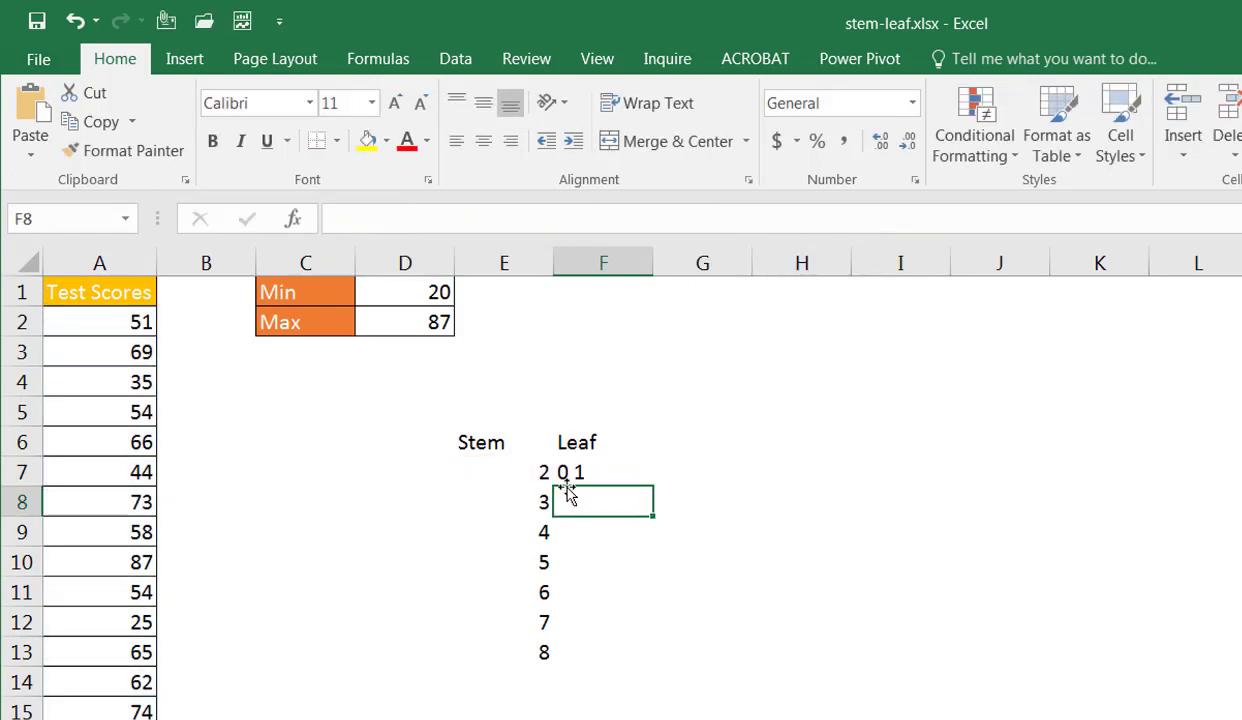
{"action": "left_click", "coordinate": [588, 471]}
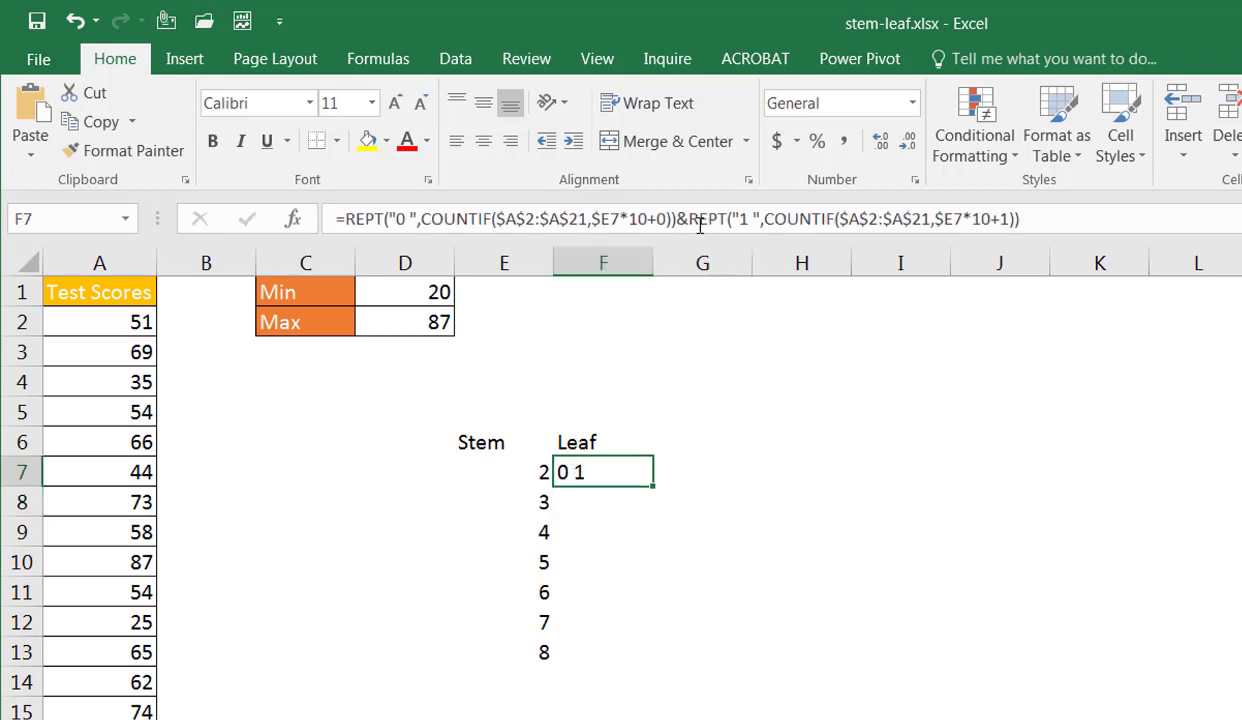
{"action": "left_click", "coordinate": [681, 218]}
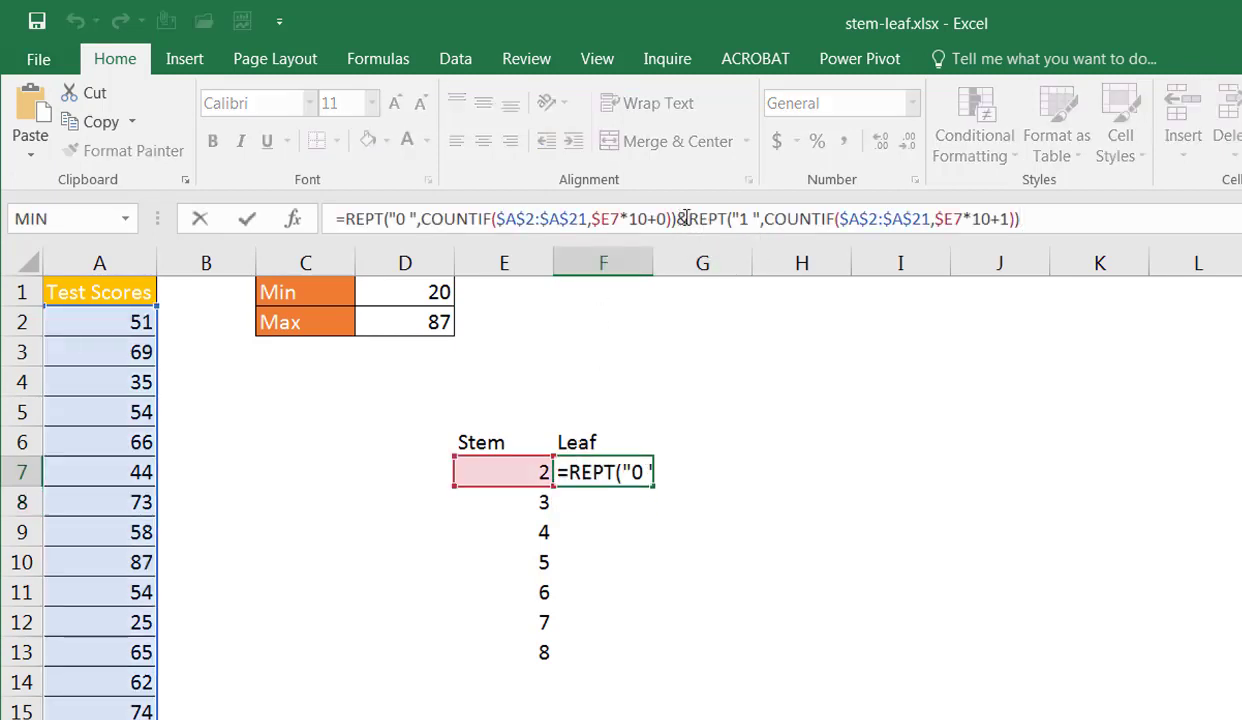
Copy the appended &REPT term from F7's formula and paste it as text into I6
{"action": "left_click_drag", "start_coordinate": [681, 218], "coordinate": [1056, 222]}
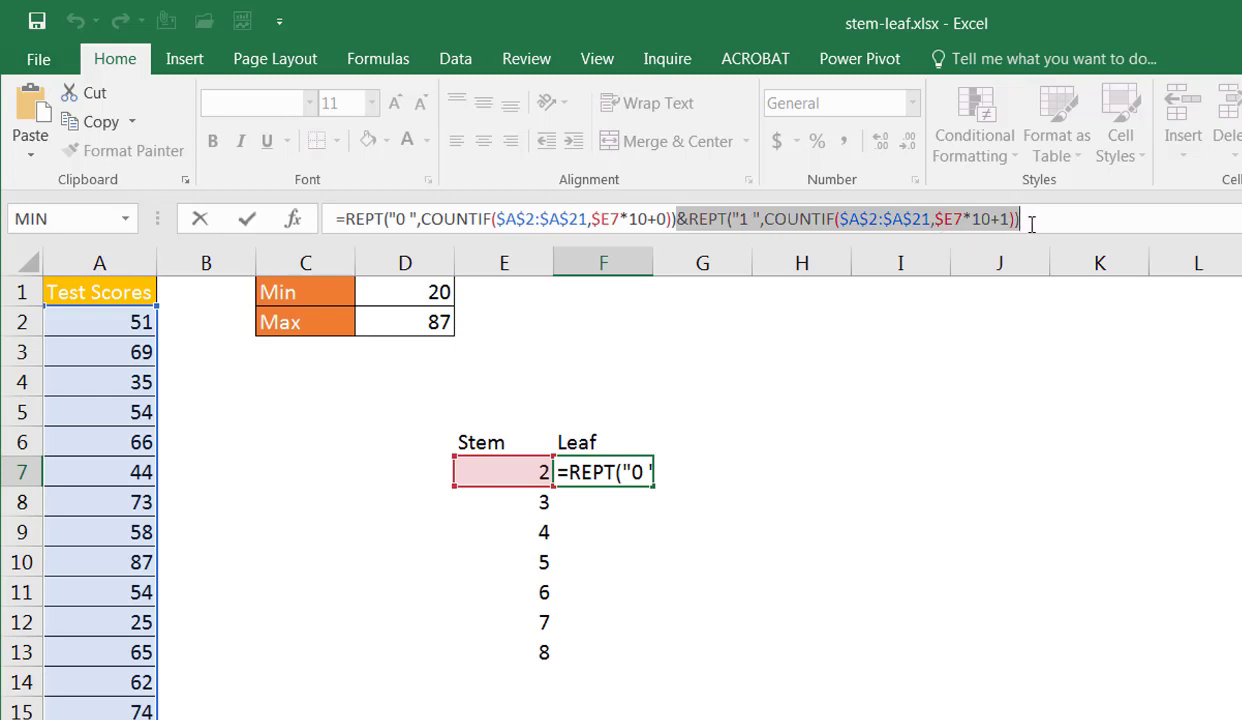
{"action": "left_click", "coordinate": [1044, 221]}
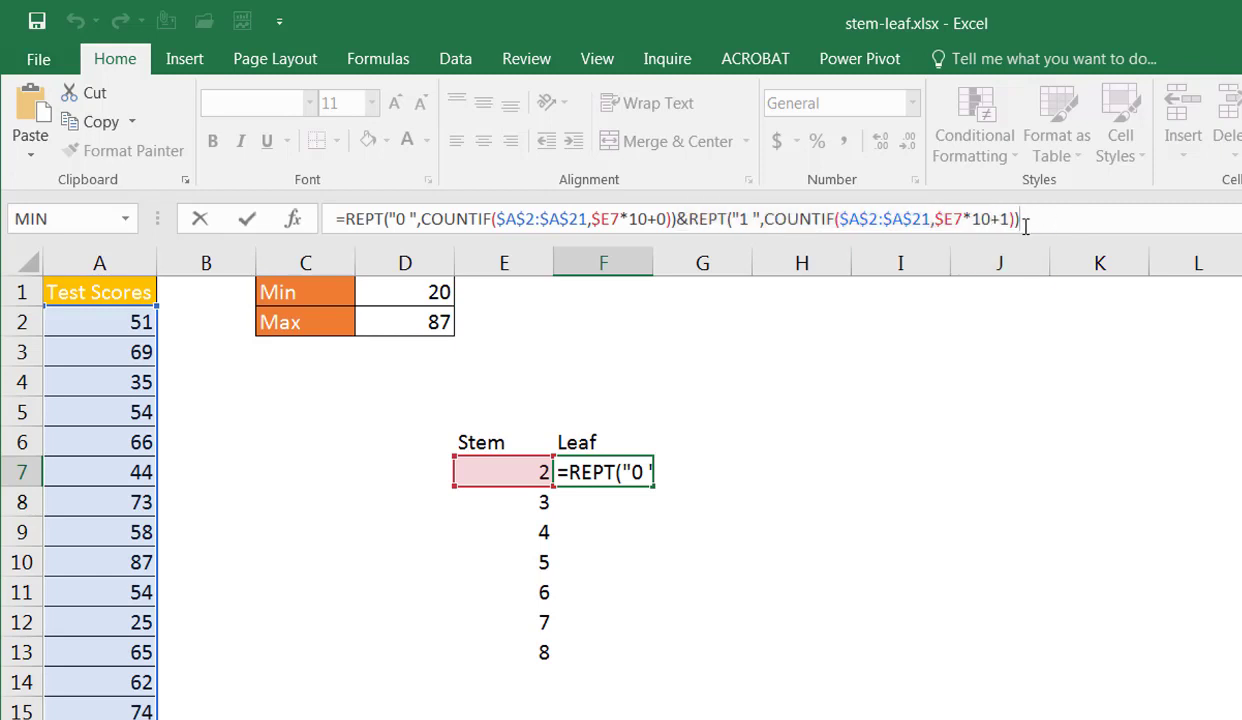
{"action": "left_click_drag", "start_coordinate": [1029, 224], "coordinate": [679, 221]}
{"action": "key", "text": "ctrl+c"}
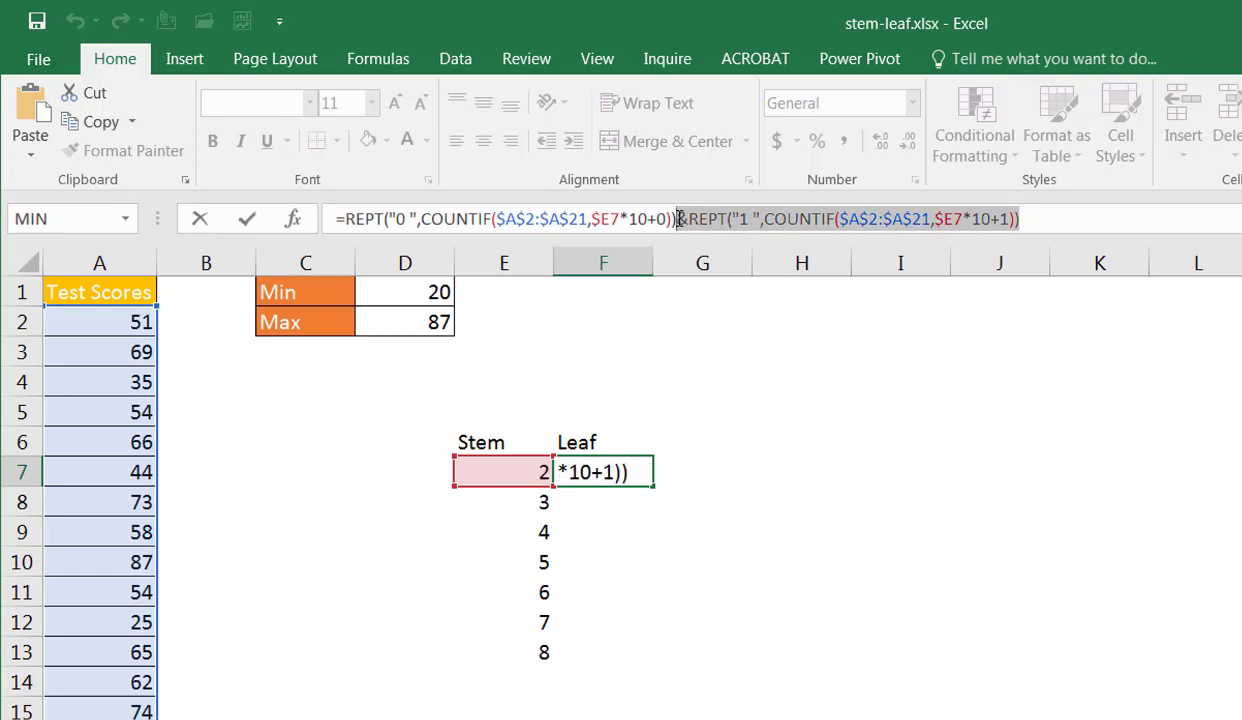
{"action": "key", "text": "ctrl+Return"}
{"action": "left_click", "coordinate": [911, 452]}
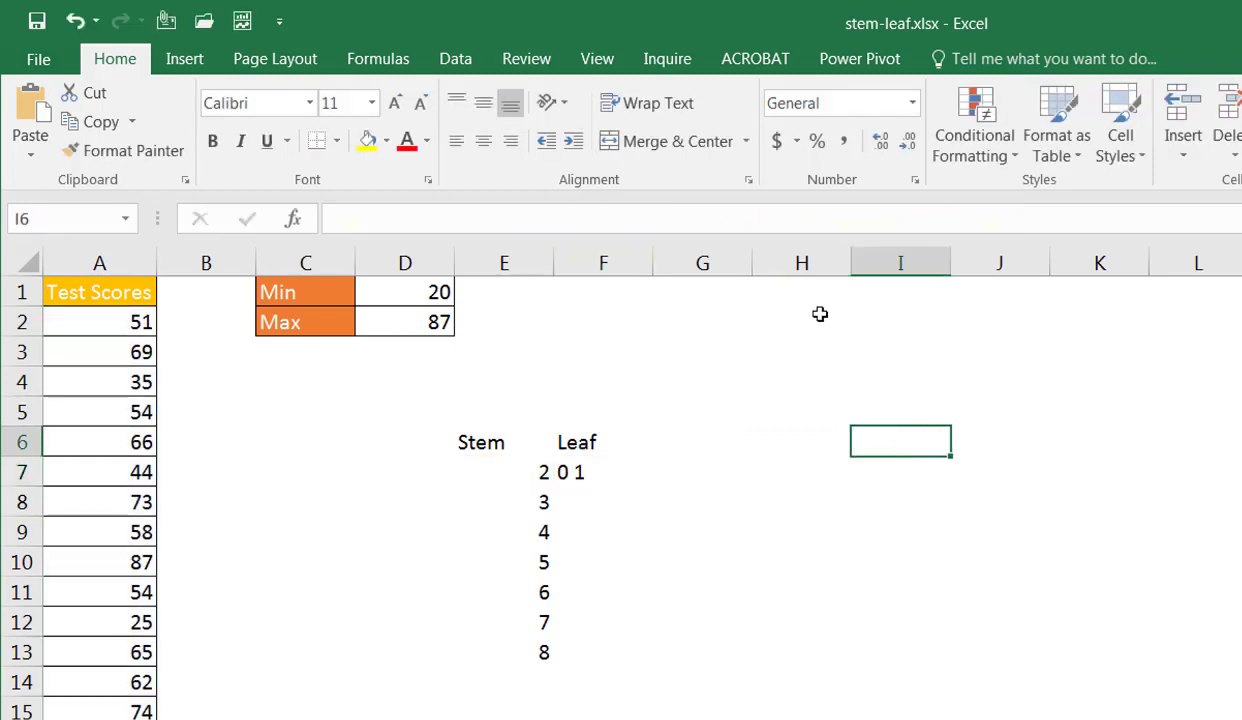
{"action": "left_click", "coordinate": [738, 213]}
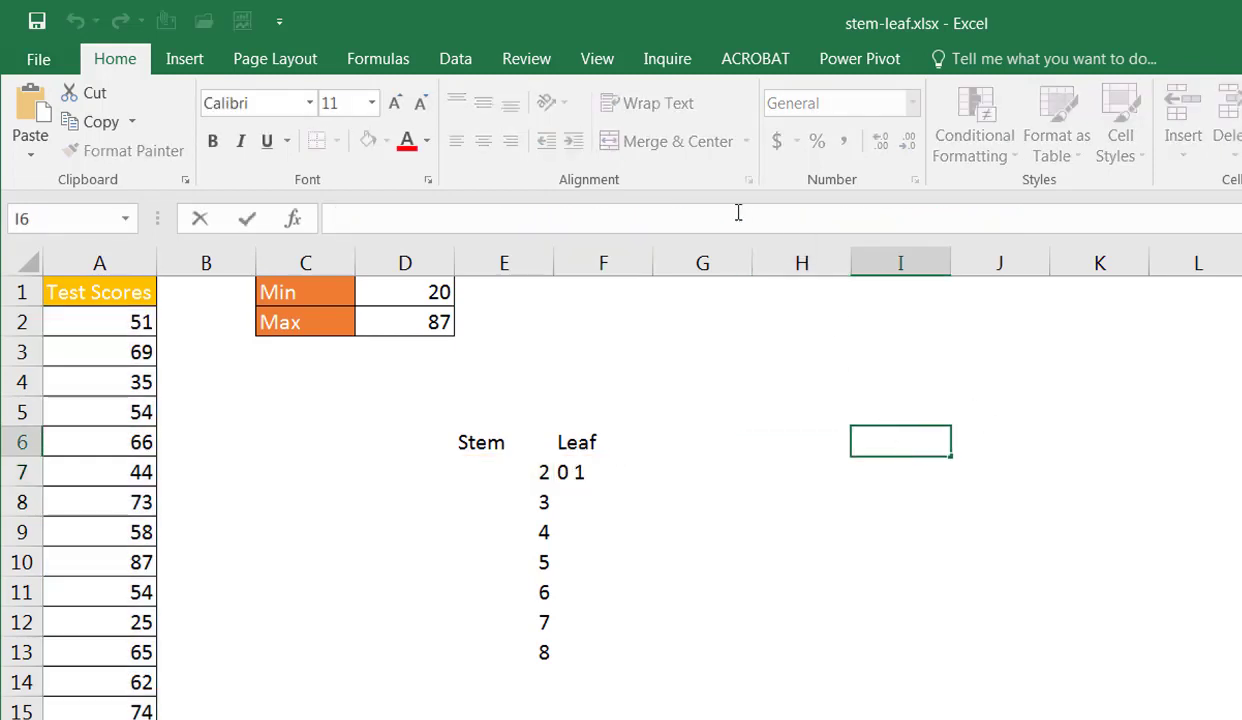
{"action": "key", "text": "ctrl+v"}
{"action": "key", "text": "Return"}
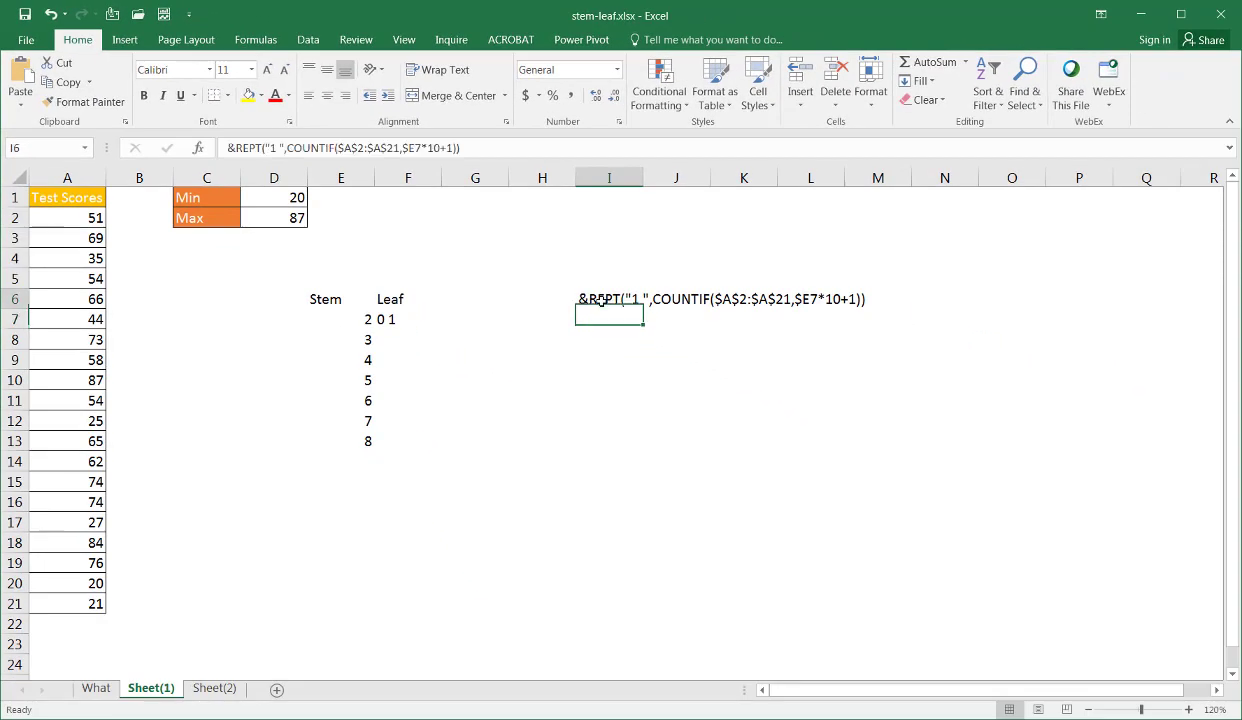
Replace both 1s in I6's text with @ as the leaf-digit placeholder
{"action": "left_click", "coordinate": [606, 300]}
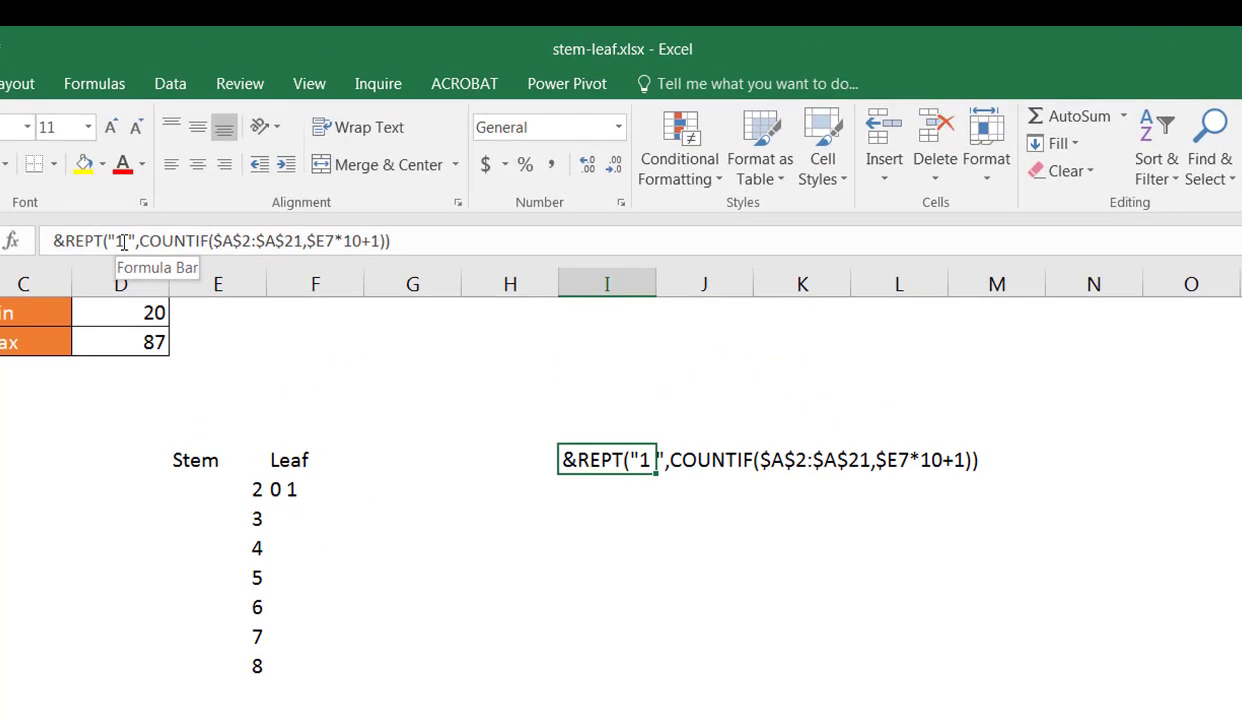
{"action": "double_click", "coordinate": [120, 241]}
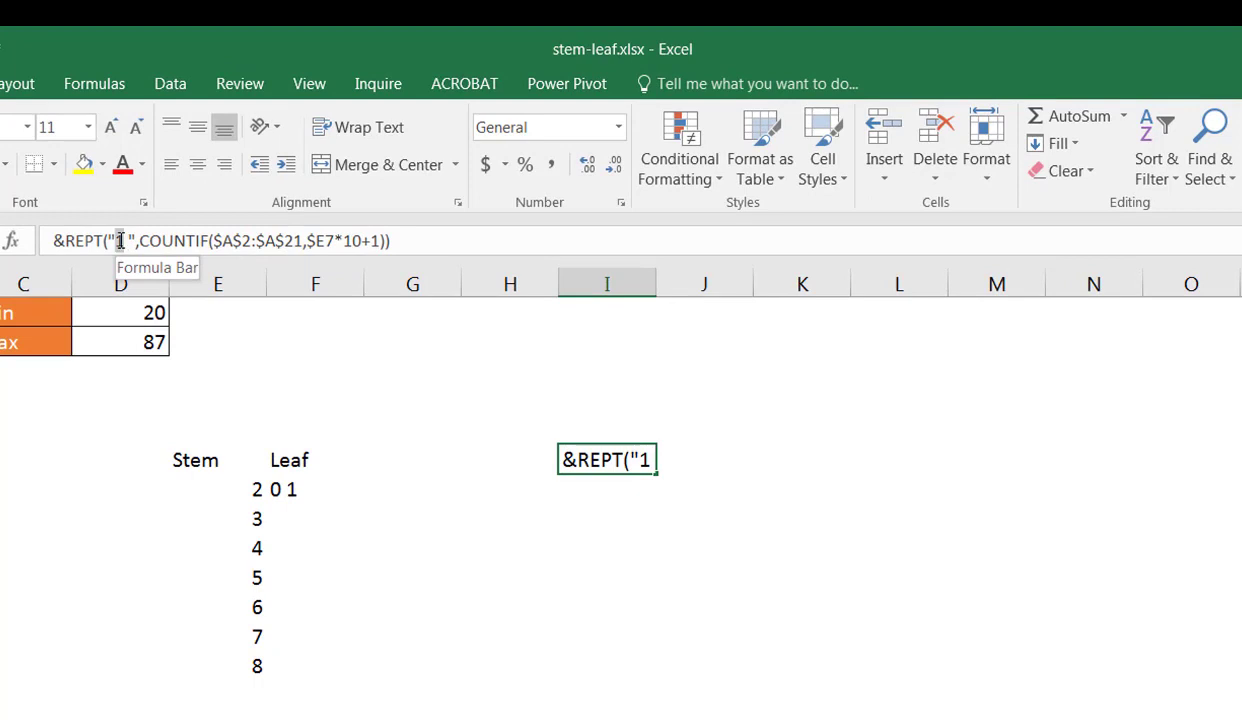
{"action": "type", "text": "@"}
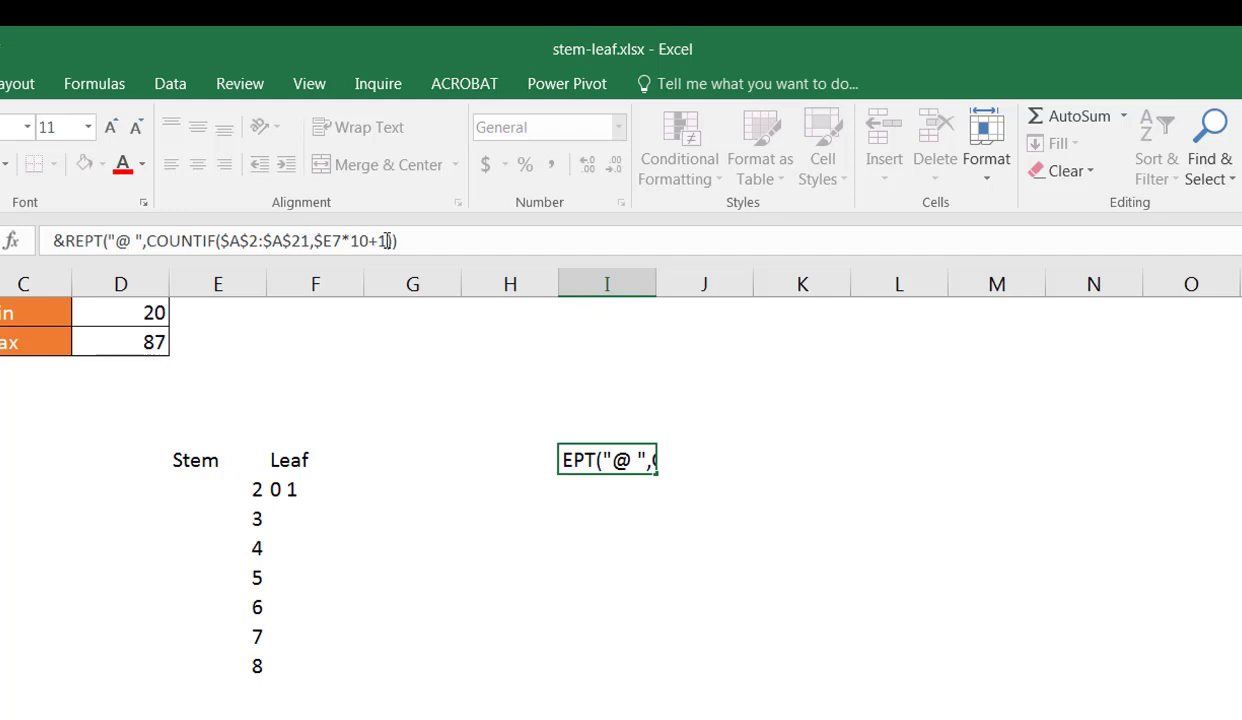
{"action": "double_click", "coordinate": [383, 240]}
{"action": "type", "text": "@"}
{"action": "key", "text": "Return"}
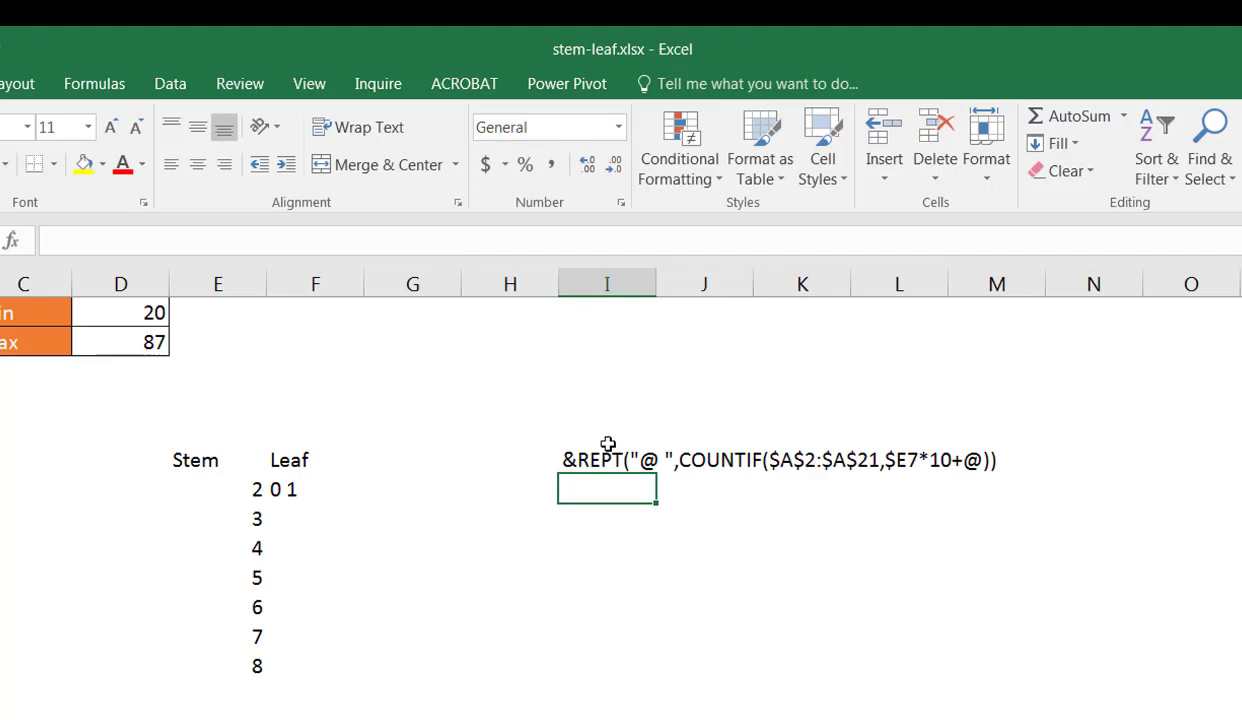
Fill the I6 template text down through I13
{"action": "left_click", "coordinate": [615, 460]}
{"action": "left_click_drag", "start_coordinate": [655, 476], "coordinate": [656, 670]}
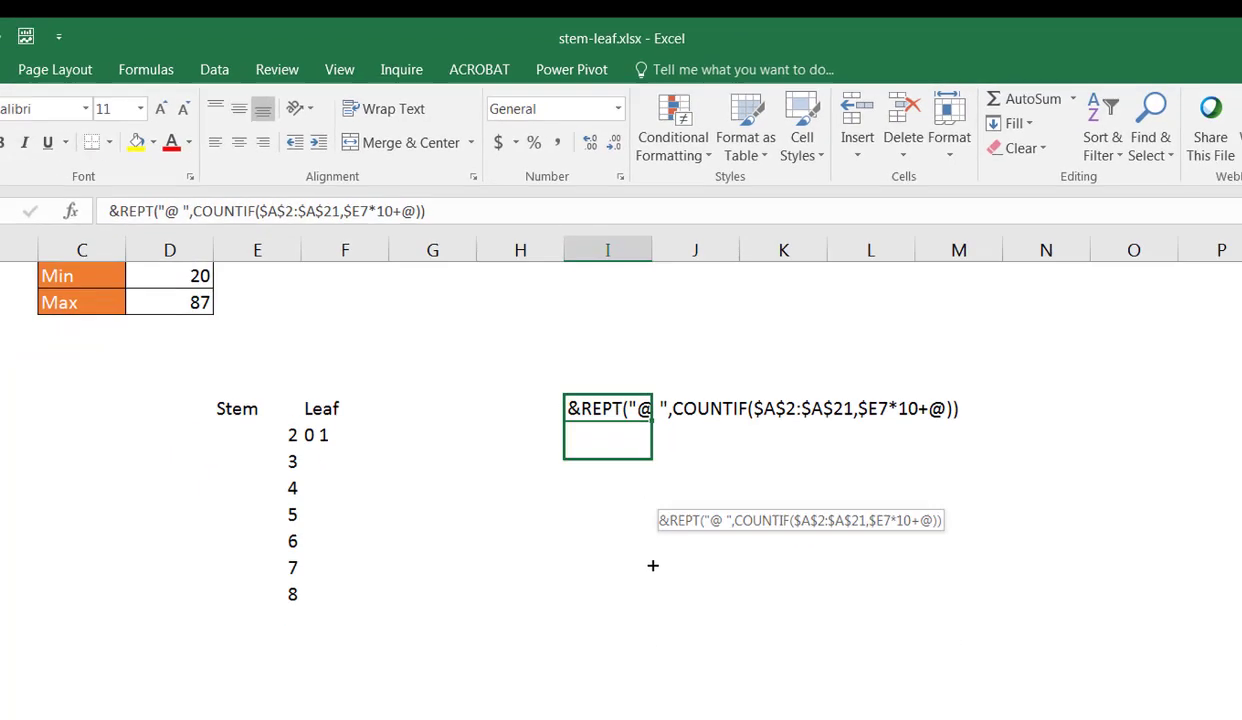
{"action": "left_click_drag", "start_coordinate": [643, 445], "coordinate": [643, 445]}
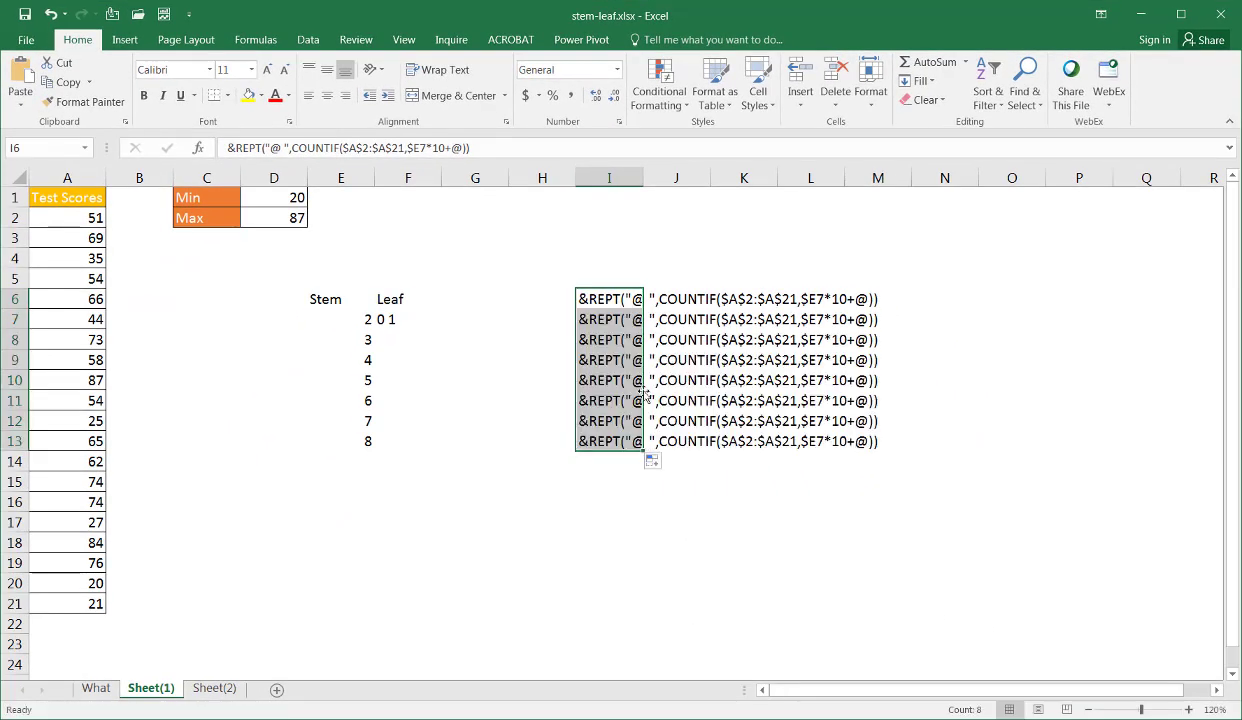
{"action": "left_click", "coordinate": [617, 298]}
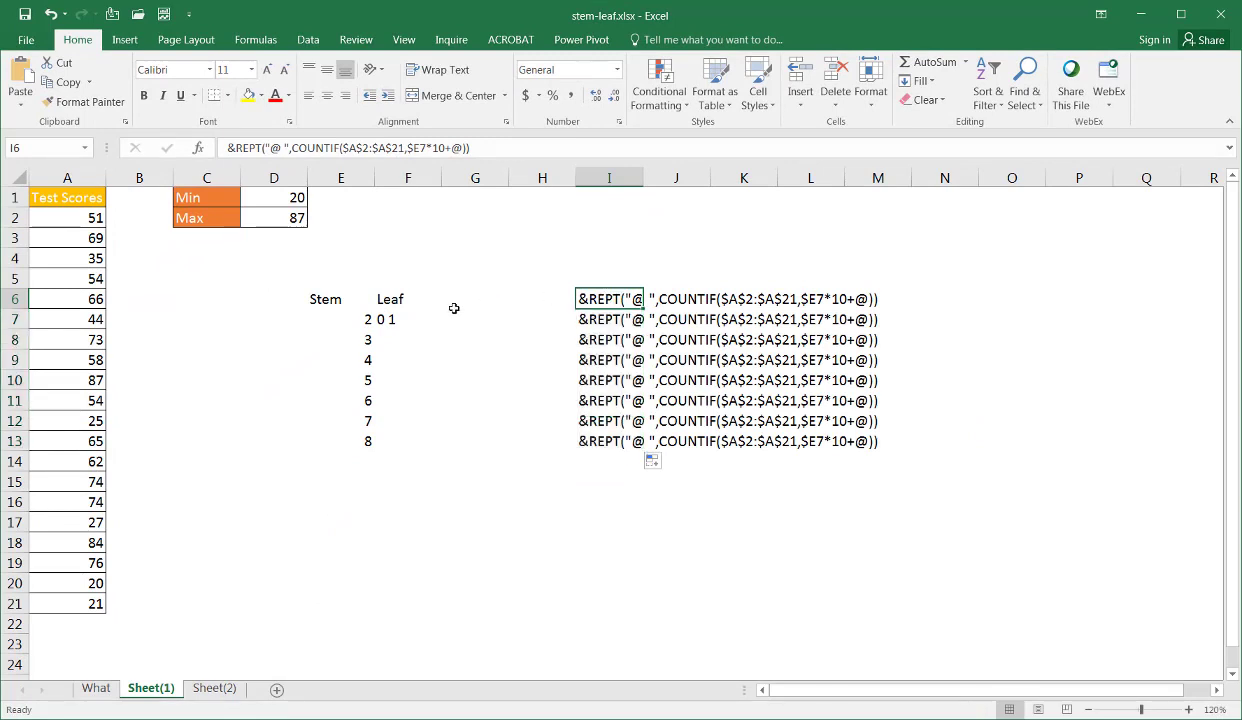
{"action": "left_click", "coordinate": [381, 312]}
{"action": "left_click", "coordinate": [634, 298]}
Use Find and Replace (Ctrl+F) to replace the first @ with 2
{"action": "key", "text": "ctrl+f"}
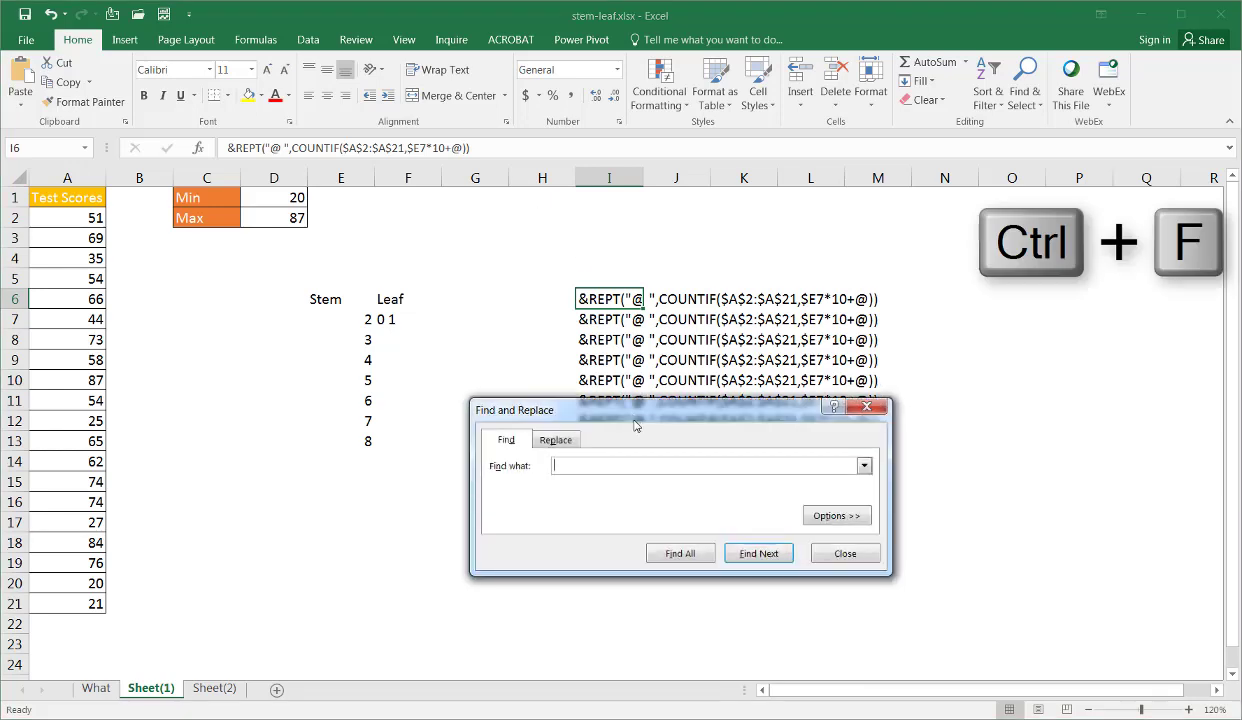
{"action": "left_click_drag", "start_coordinate": [635, 416], "coordinate": [626, 502]}
{"action": "left_click", "coordinate": [556, 527]}
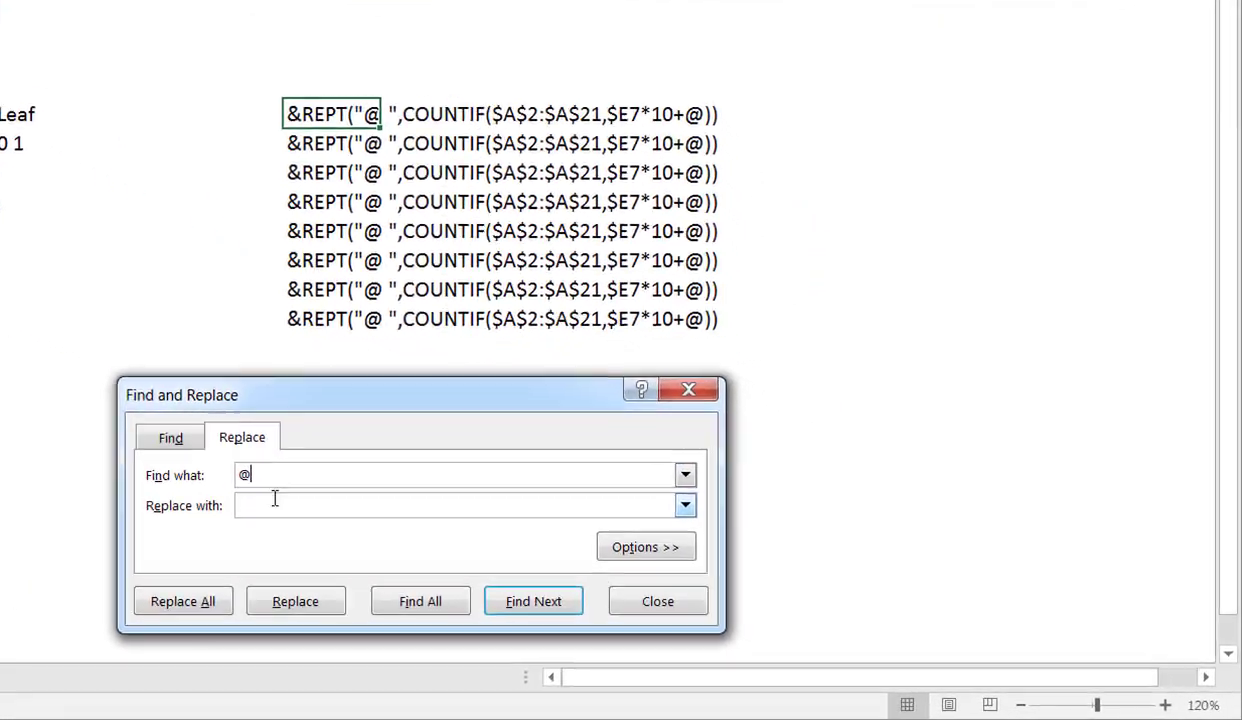
{"action": "left_click", "coordinate": [569, 574]}
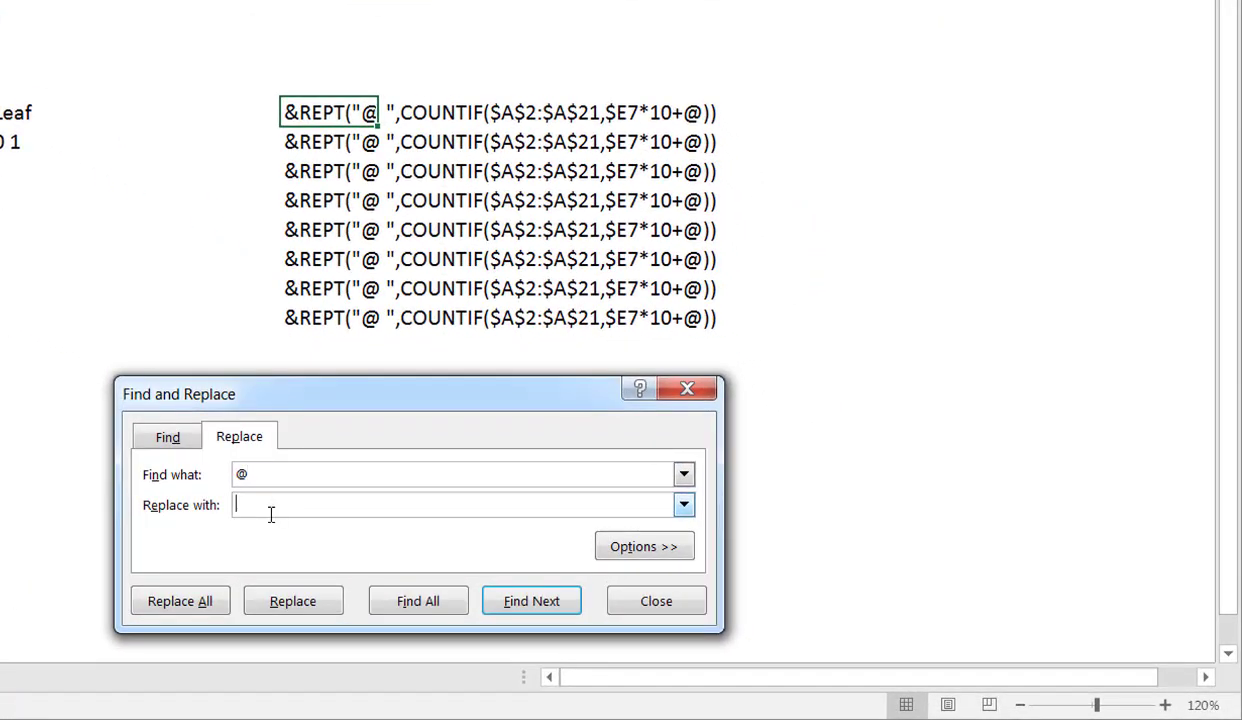
{"action": "left_click", "coordinate": [293, 596]}
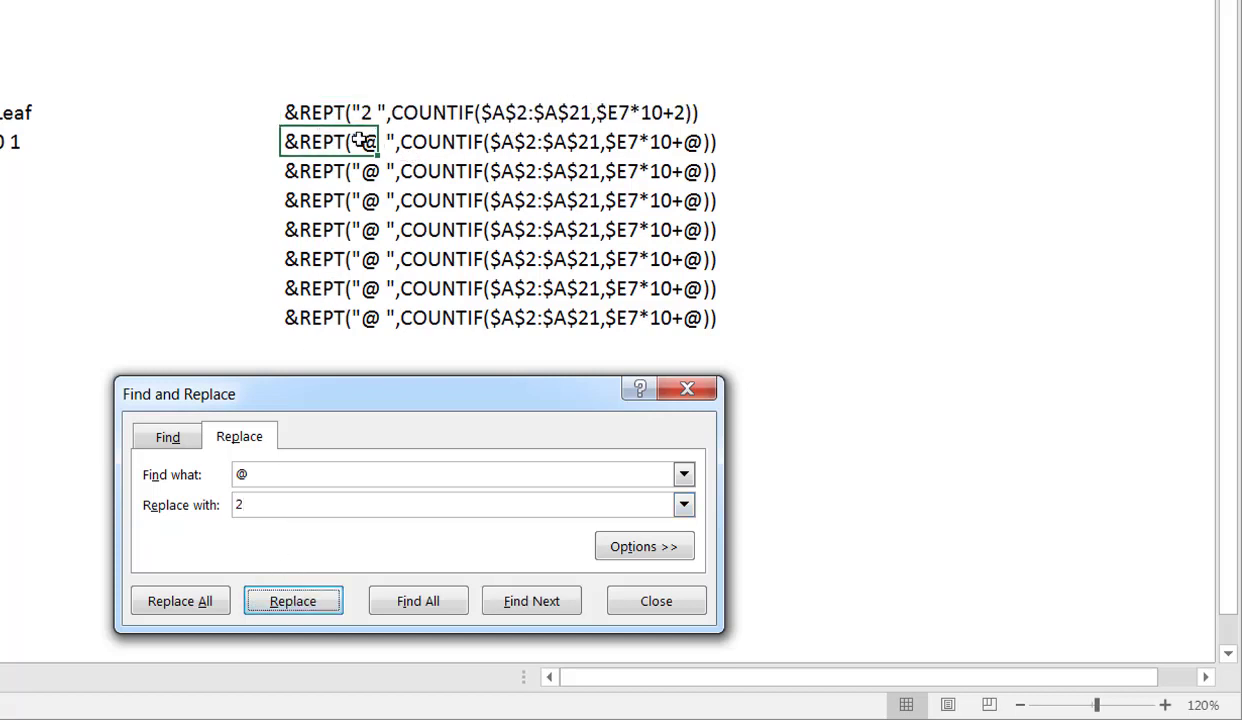
Replace the next @ placeholders with 3, 4 and 5 in turn
{"action": "left_click", "coordinate": [265, 509]}
{"action": "key", "text": "BackSpace"}
{"action": "type", "text": "3"}
{"action": "left_click", "coordinate": [305, 598]}
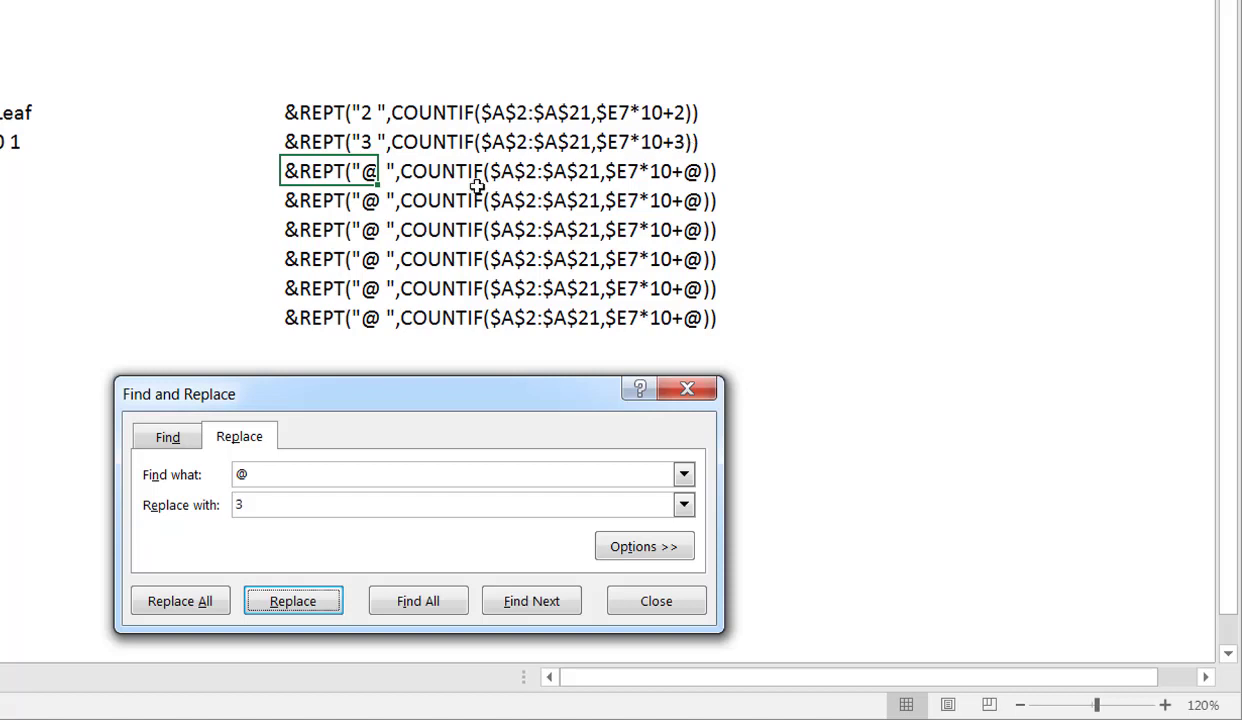
{"action": "left_click", "coordinate": [266, 502]}
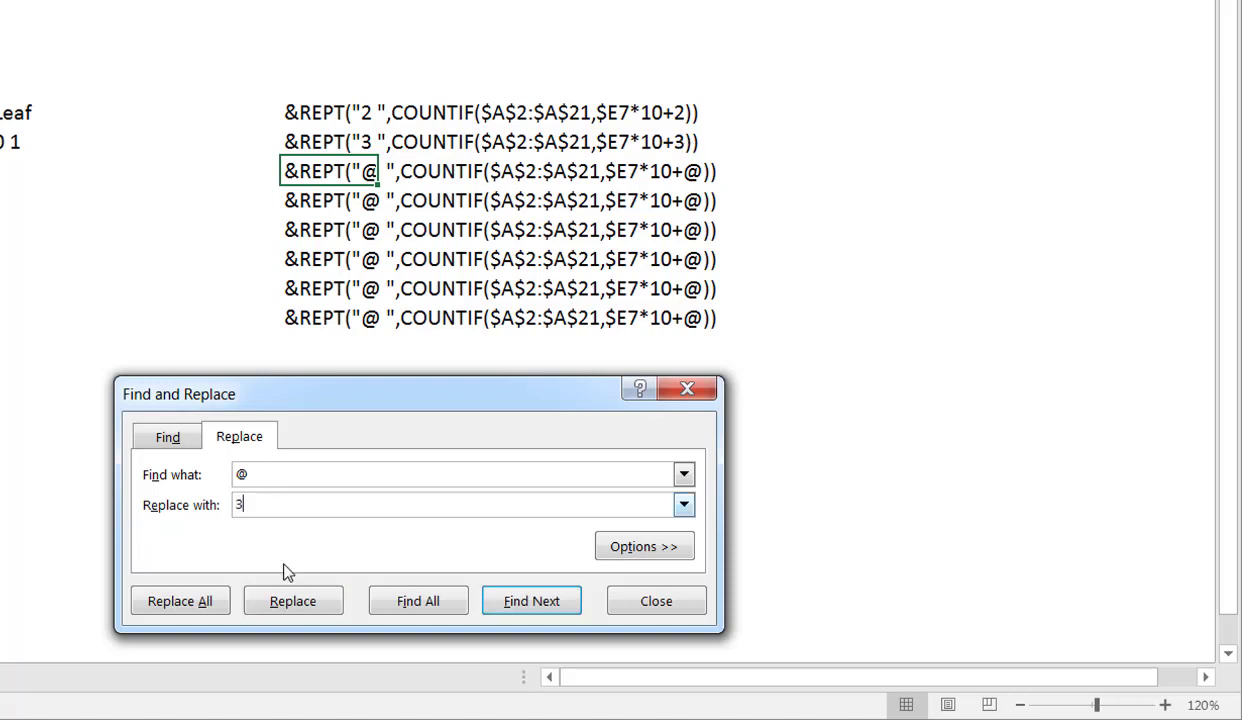
{"action": "key", "text": "BackSpace"}
{"action": "type", "text": "4"}
{"action": "left_click", "coordinate": [297, 598]}
{"action": "left_click_drag", "start_coordinate": [259, 503], "coordinate": [200, 510]}
{"action": "left_click", "coordinate": [297, 600]}
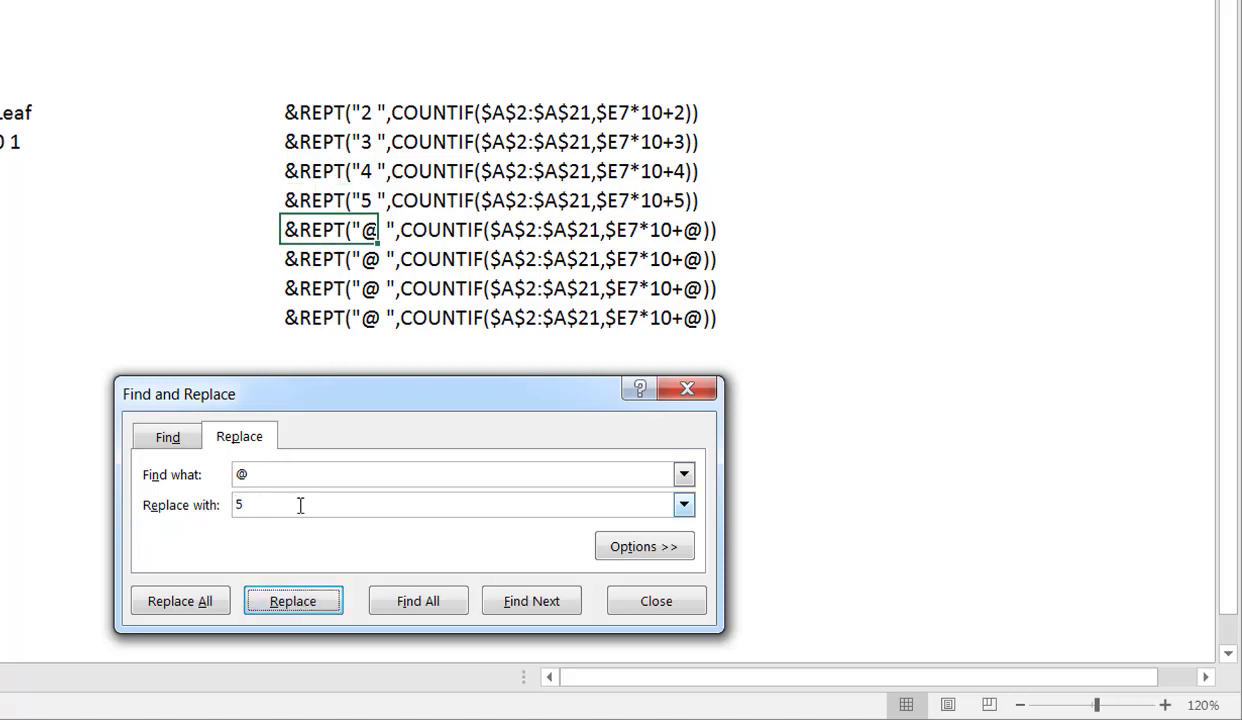
Replace the following @ placeholders with 6, 7 and 8, then close Find and Replace
{"action": "left_click", "coordinate": [282, 498]}
{"action": "left_click_drag", "start_coordinate": [282, 498], "coordinate": [195, 502]}
{"action": "type", "text": "6"}
{"action": "left_click", "coordinate": [305, 602]}
{"action": "left_click_drag", "start_coordinate": [305, 508], "coordinate": [211, 485]}
{"action": "type", "text": "7"}
{"action": "left_click", "coordinate": [306, 610]}
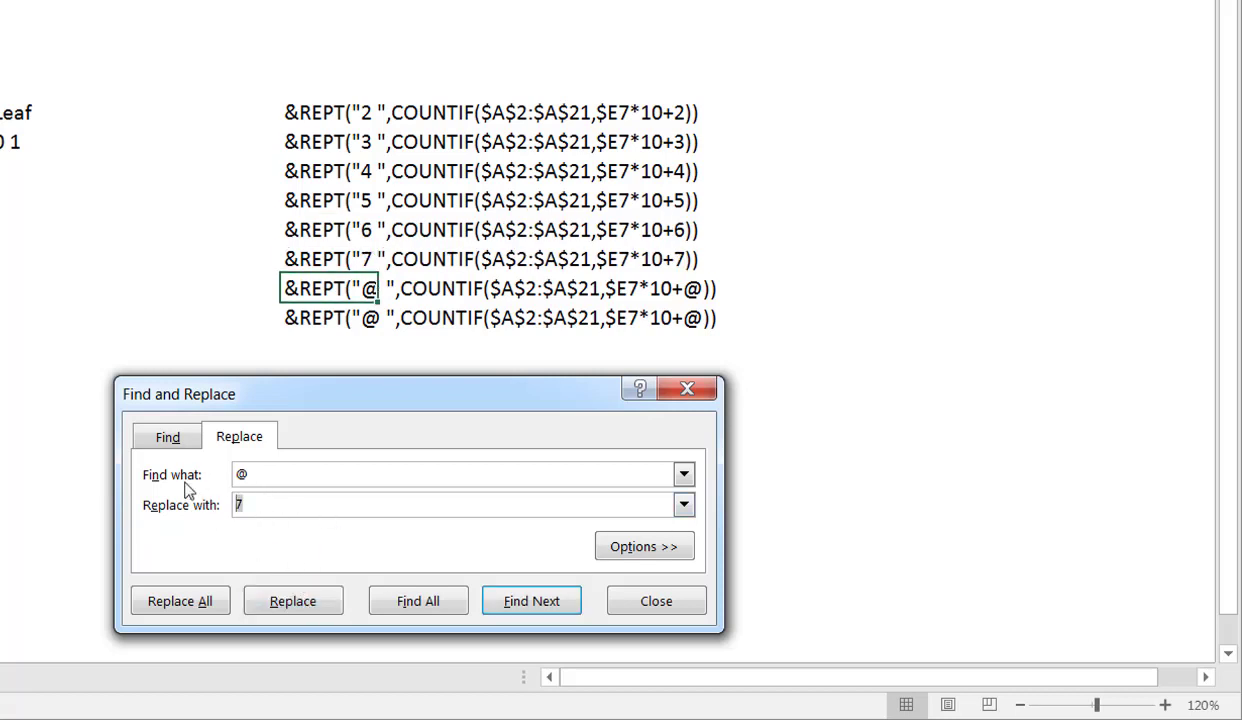
{"action": "type", "text": "8"}
{"action": "left_click", "coordinate": [315, 608]}
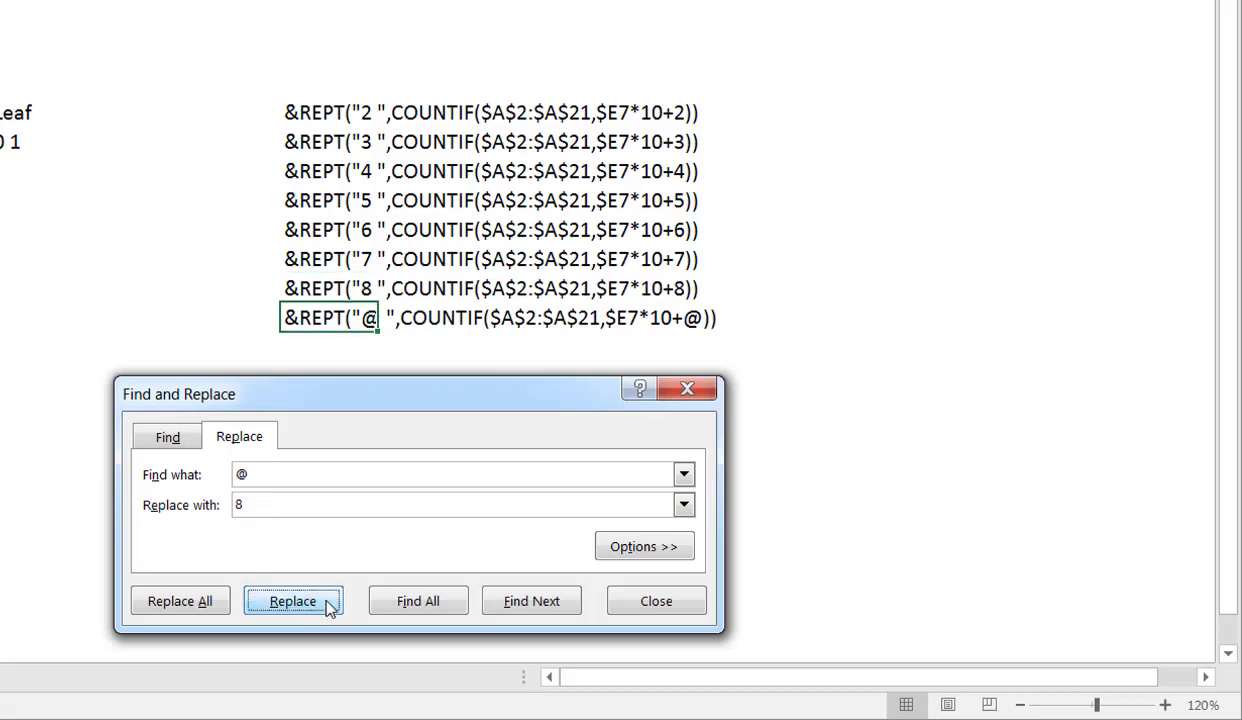
{"action": "left_click", "coordinate": [614, 610]}
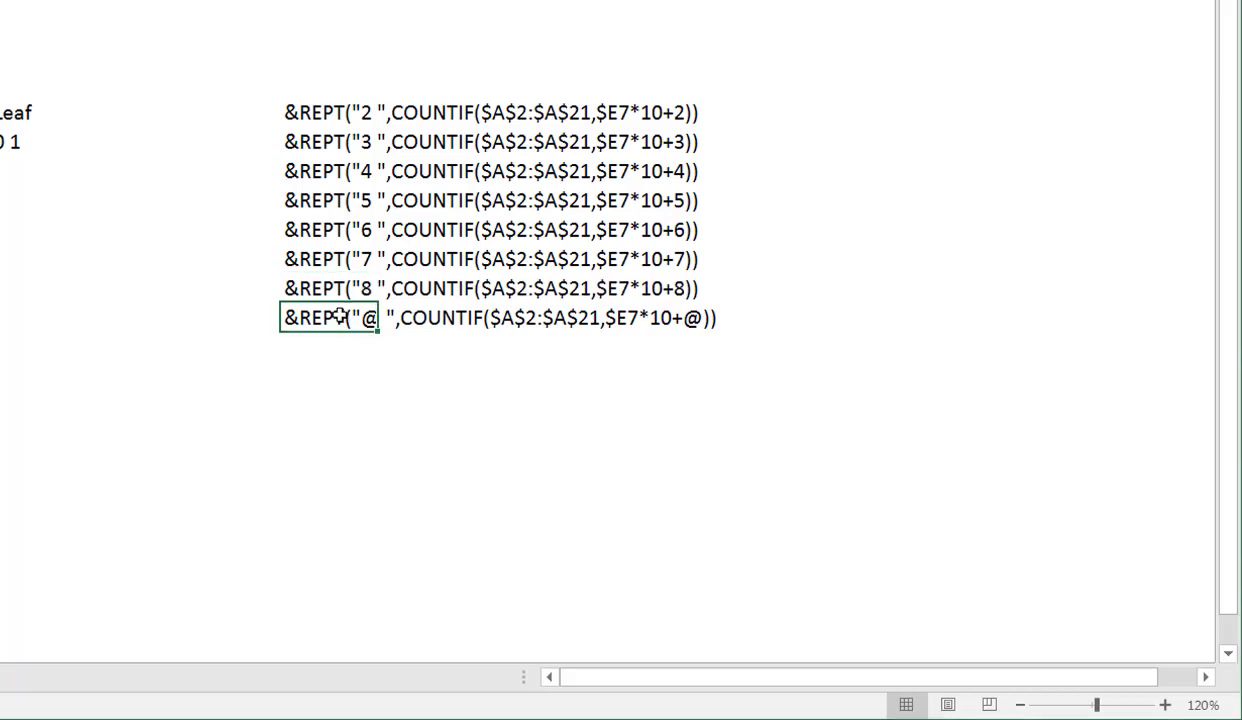
Clear the leftover @ text in I13 and select the digit 2–8 texts in I6:I12
{"action": "key", "text": "Delete"}
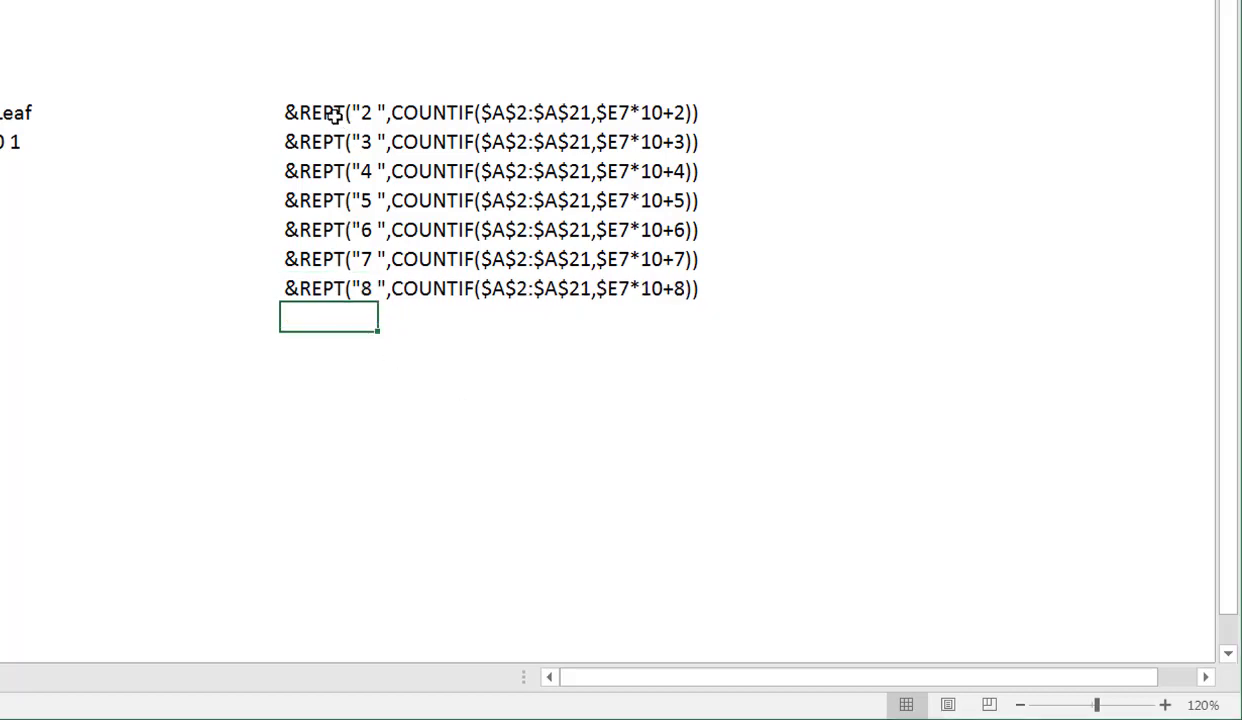
{"action": "left_click_drag", "start_coordinate": [325, 112], "coordinate": [333, 171]}
{"action": "left_click_drag", "start_coordinate": [333, 226], "coordinate": [330, 286]}
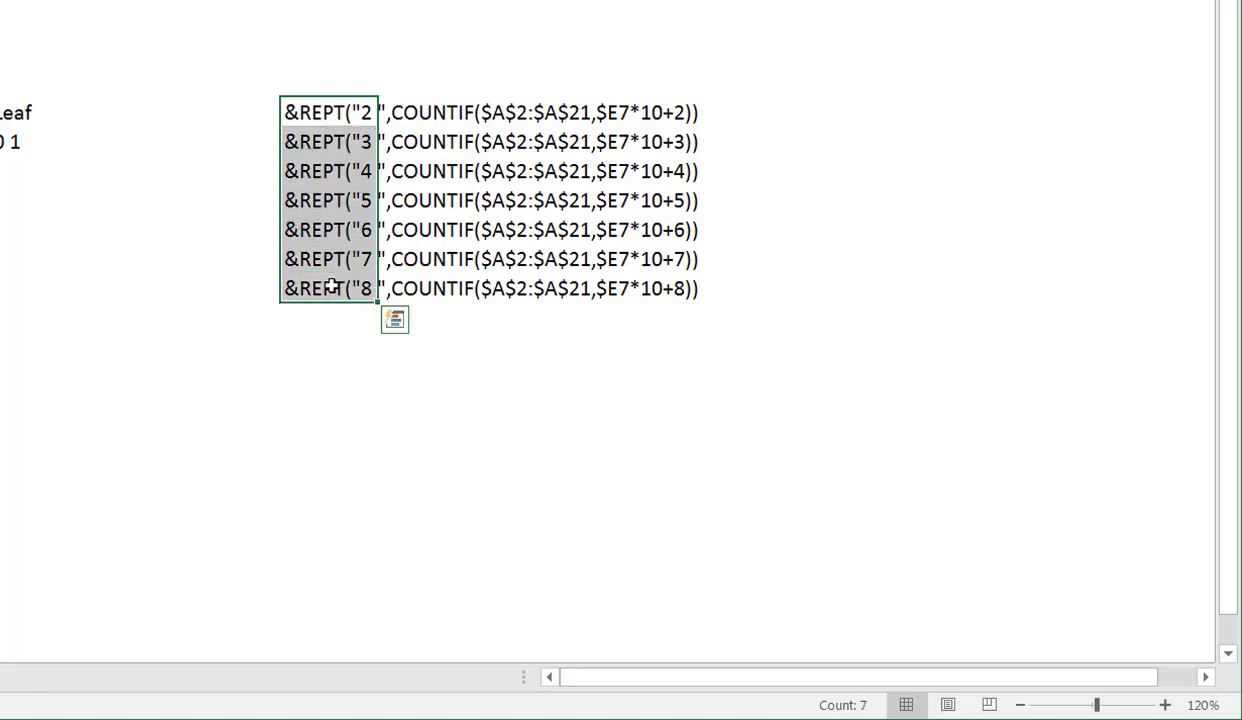
{"action": "left_click", "coordinate": [319, 143]}
{"action": "left_click_drag", "start_coordinate": [331, 113], "coordinate": [340, 290]}
{"action": "key", "text": "ctrl+c"}
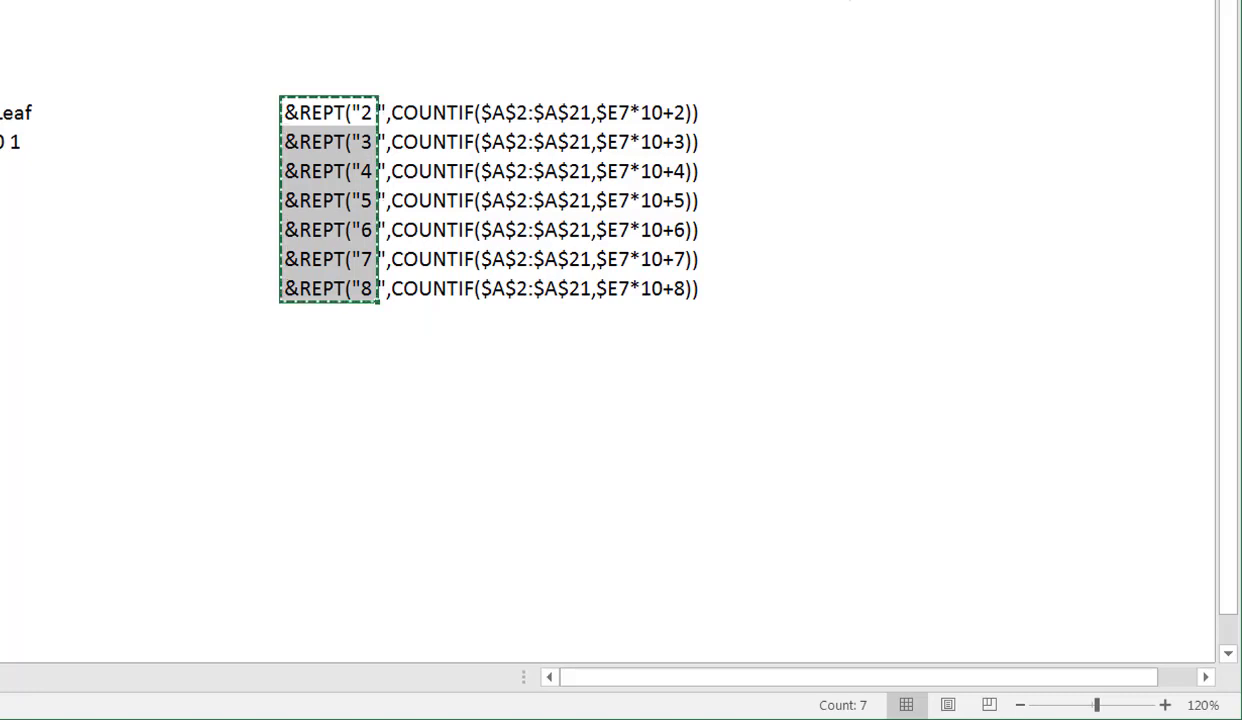
Paste the seven REPT texts into a new text box and select its joined text
{"action": "mouse_move", "coordinate": [793, 91]}
{"action": "left_mouse_down"}
{"action": "mouse_move", "coordinate": [1062, 427]}
{"action": "mouse_move", "coordinate": [1054, 453]}
{"action": "left_mouse_up"}
{"action": "key", "text": "ctrl+v"}
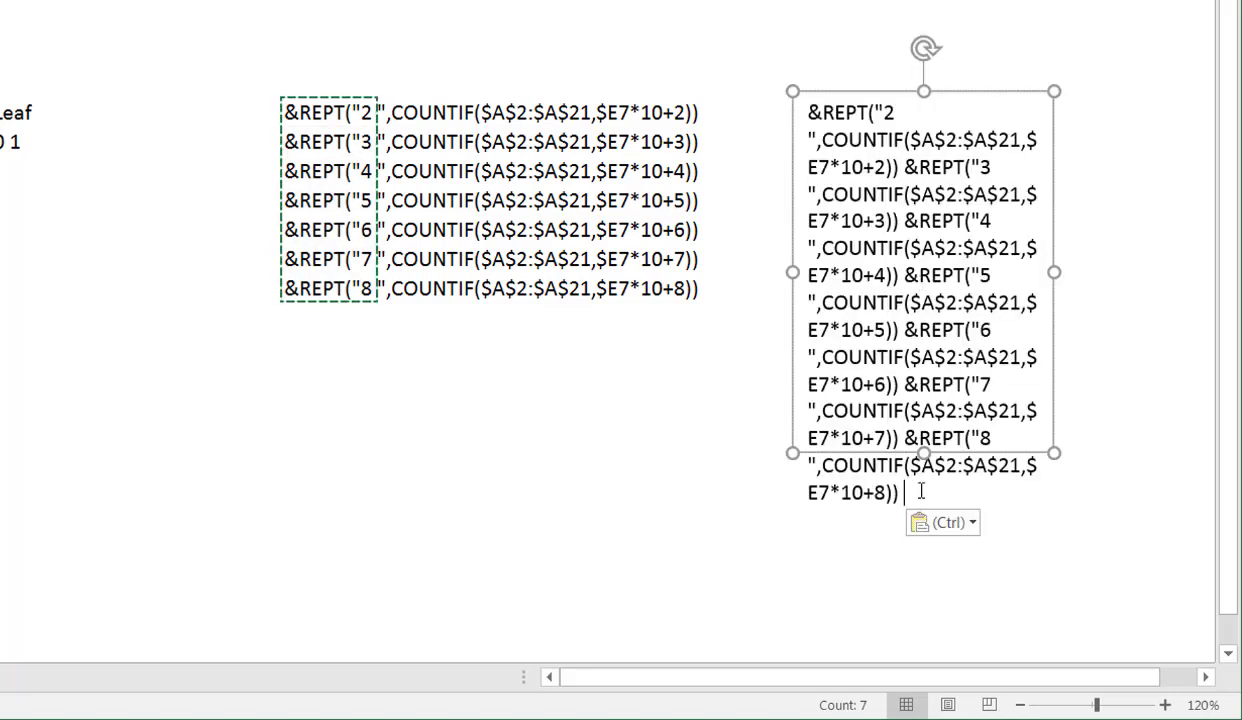
{"action": "left_click_drag", "start_coordinate": [908, 492], "coordinate": [802, 103]}
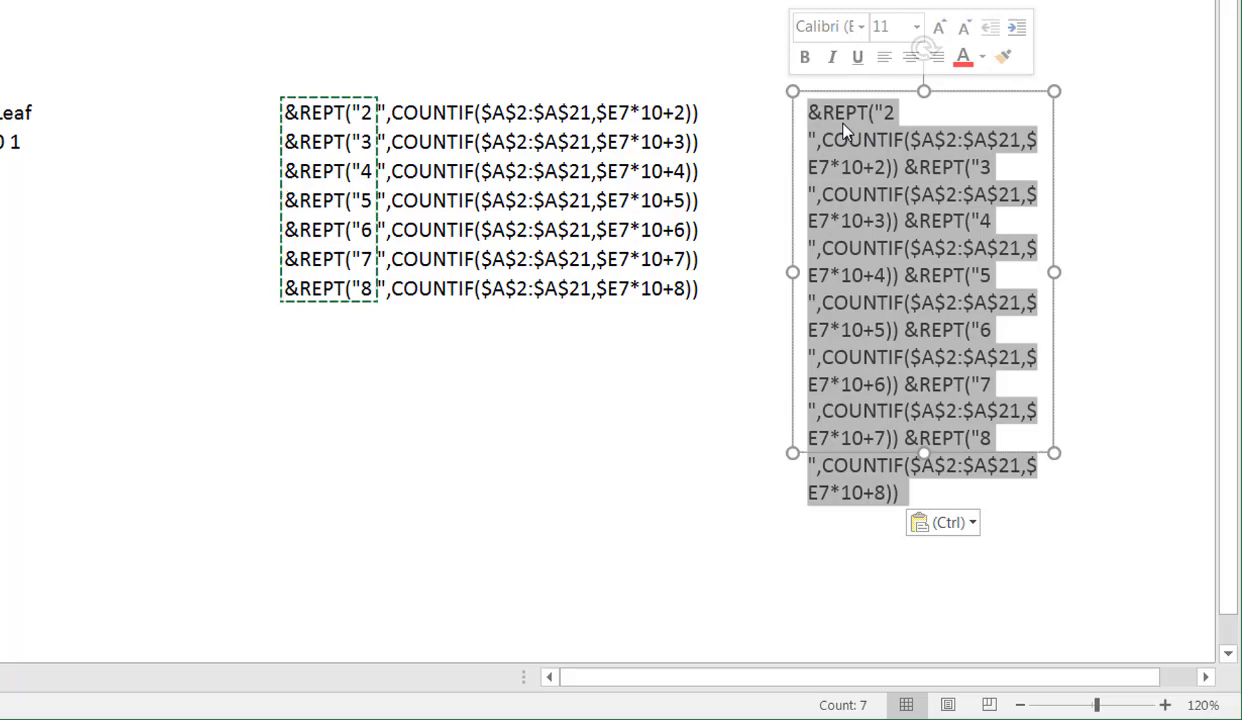
{"action": "key", "text": "Escape"}
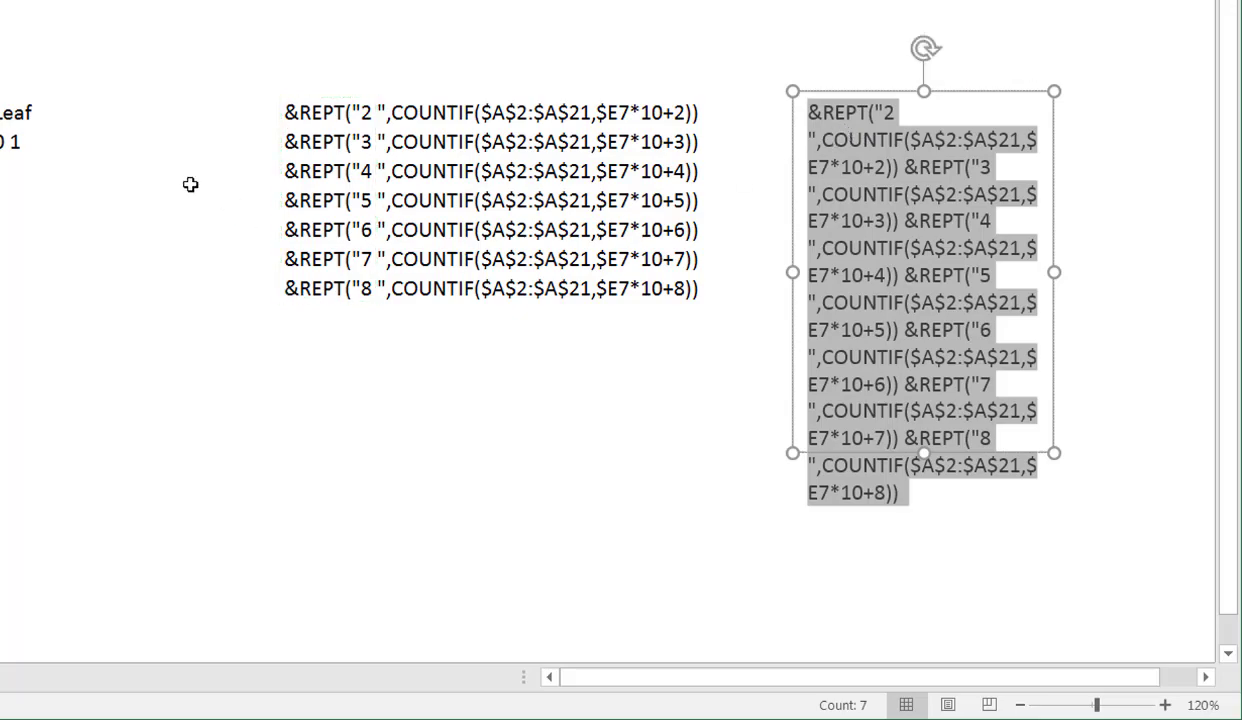
Paste the joined REPT terms for digits 2–8 at the end of F7's formula
{"action": "left_click", "coordinate": [16, 145]}
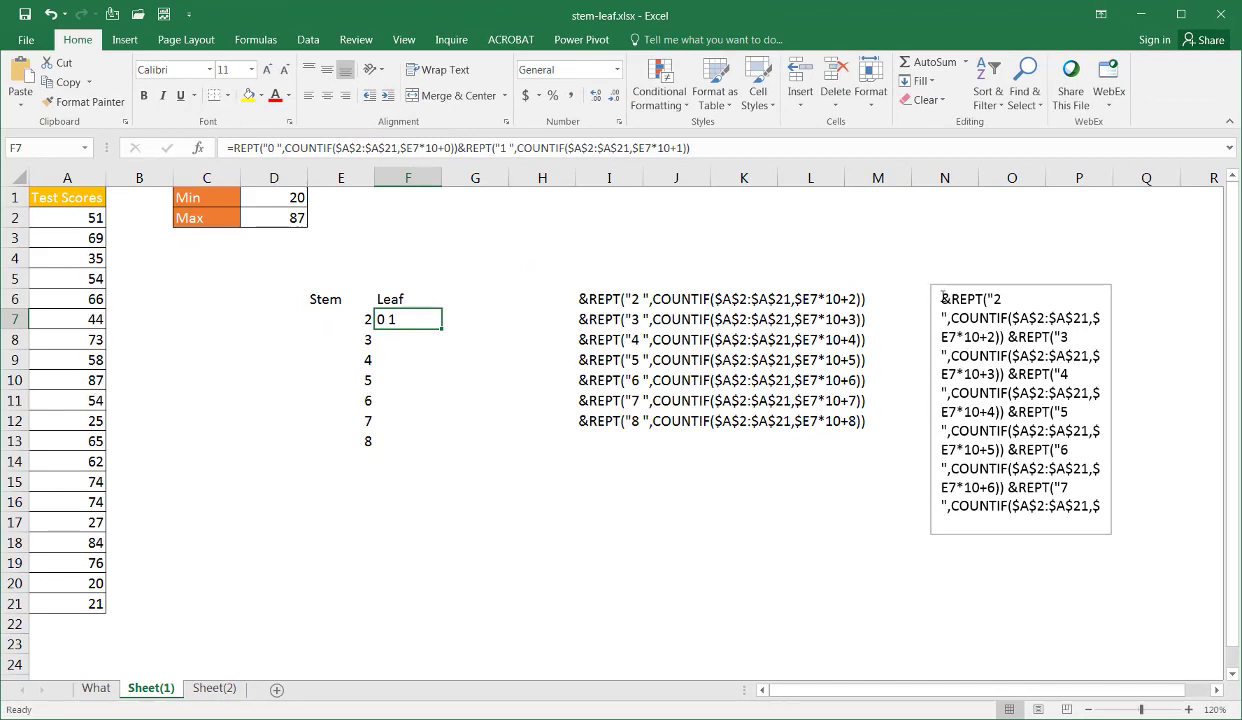
{"action": "mouse_move", "coordinate": [942, 296]}
{"action": "left_mouse_down"}
{"action": "mouse_move", "coordinate": [1060, 425]}
{"action": "mouse_move", "coordinate": [1073, 593]}
{"action": "left_mouse_up"}
{"action": "key", "text": "ctrl+c"}
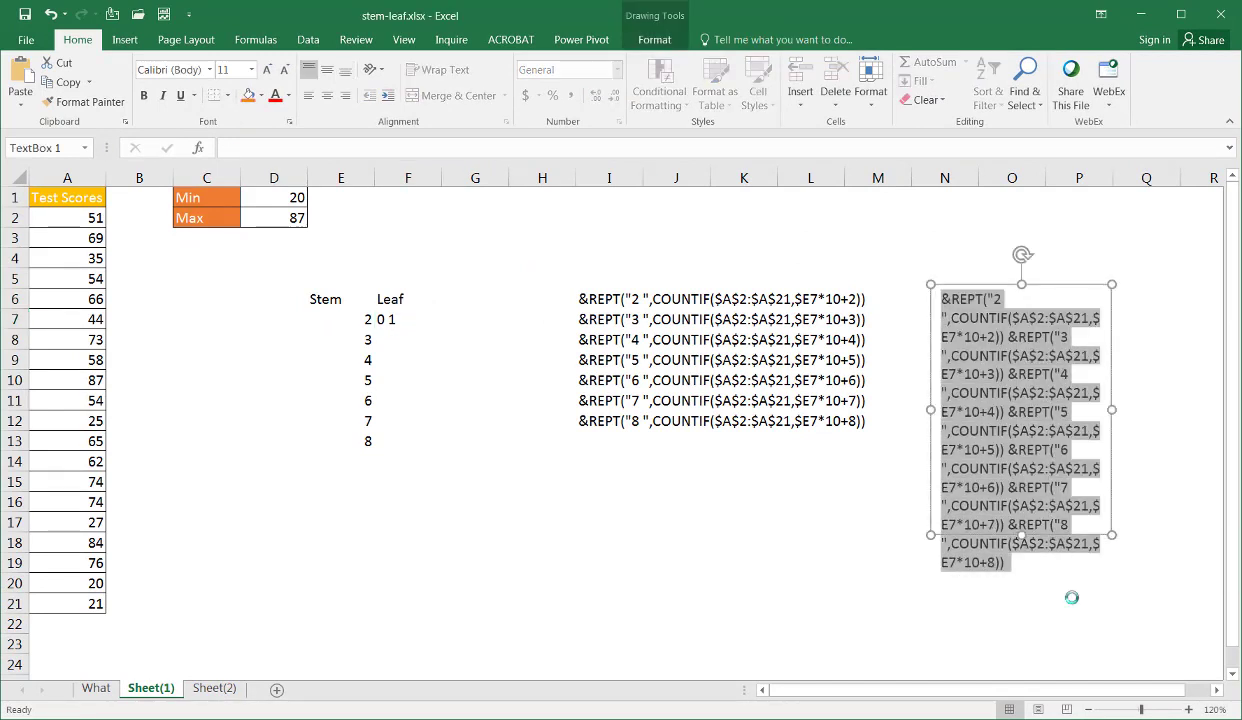
{"action": "left_click", "coordinate": [386, 314]}
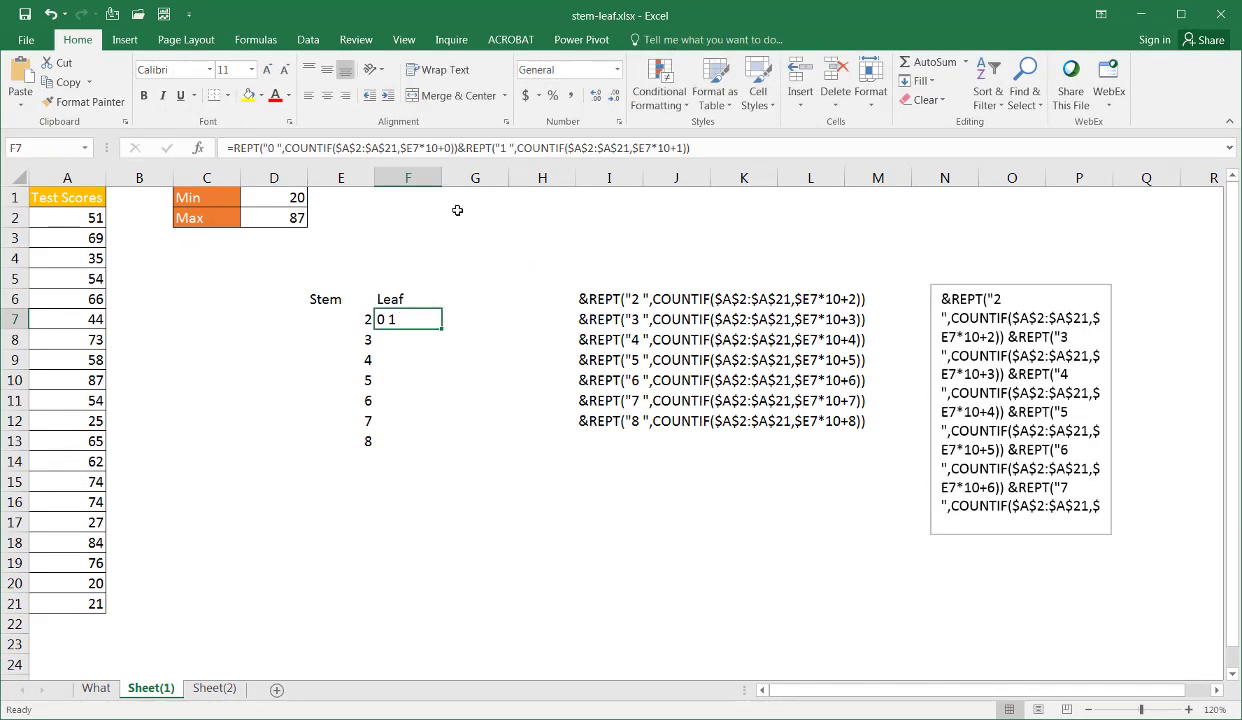
{"action": "left_click", "coordinate": [1230, 148]}
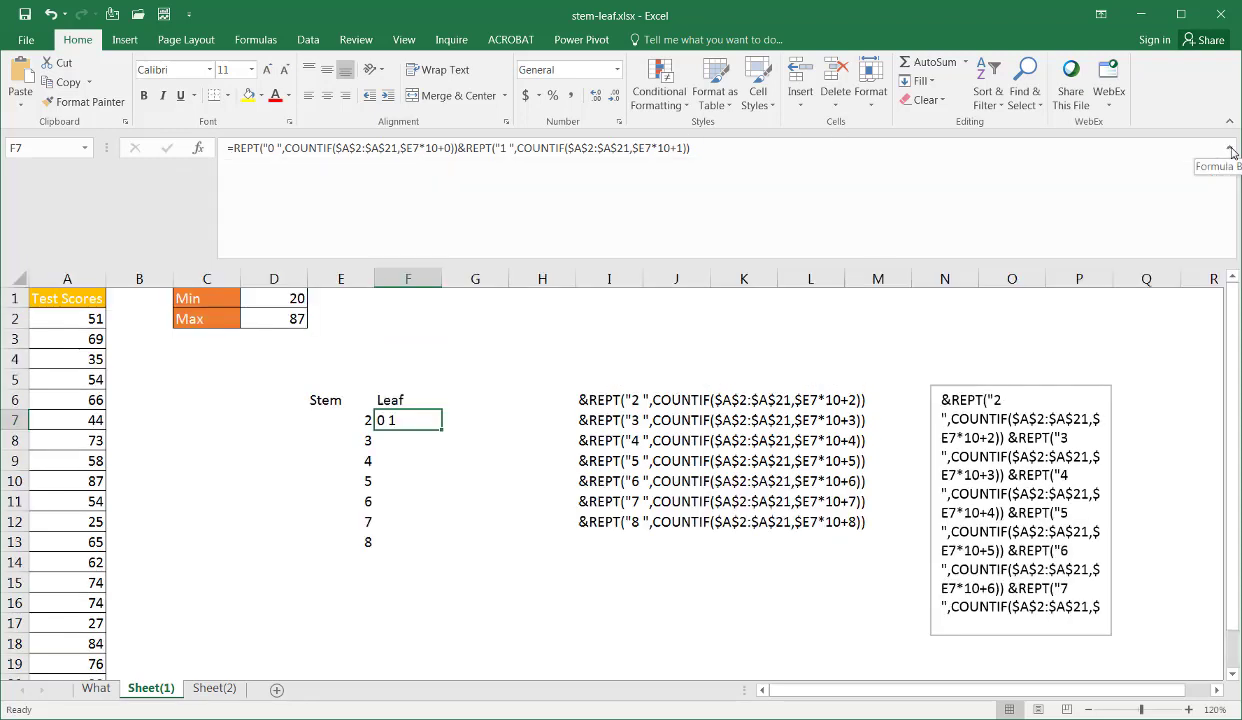
{"action": "left_click", "coordinate": [693, 153]}
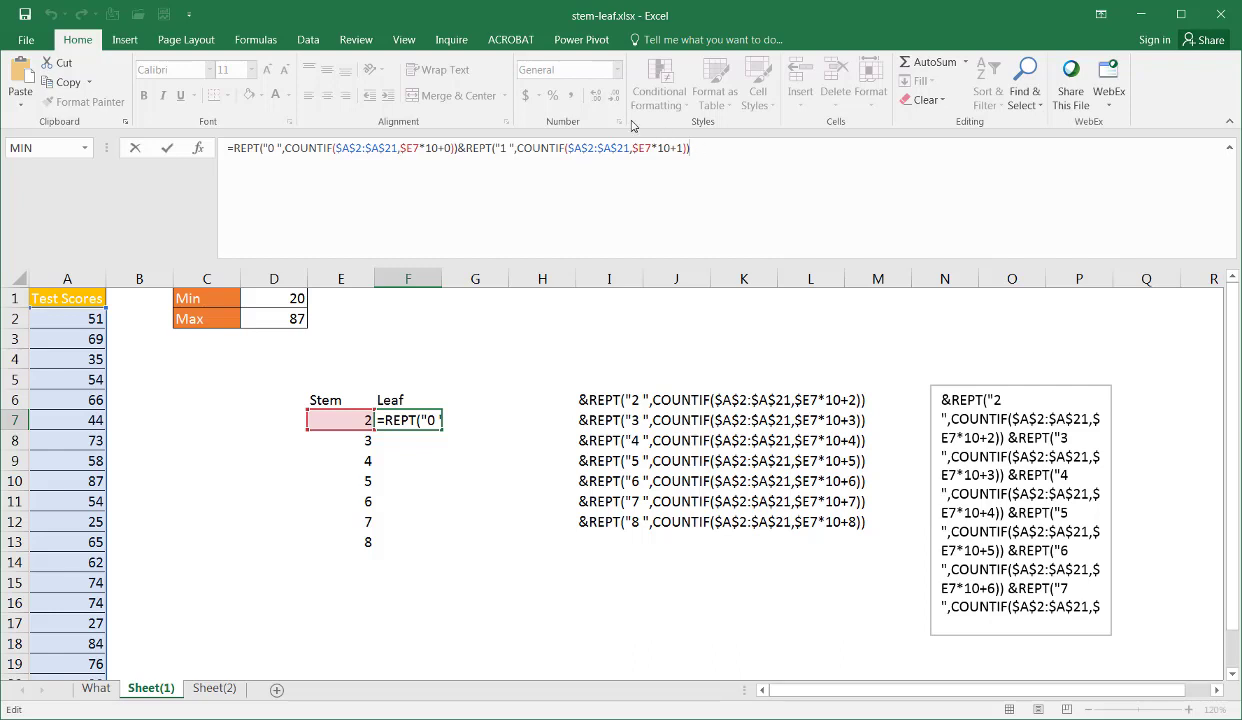
{"action": "left_click", "coordinate": [20, 98]}
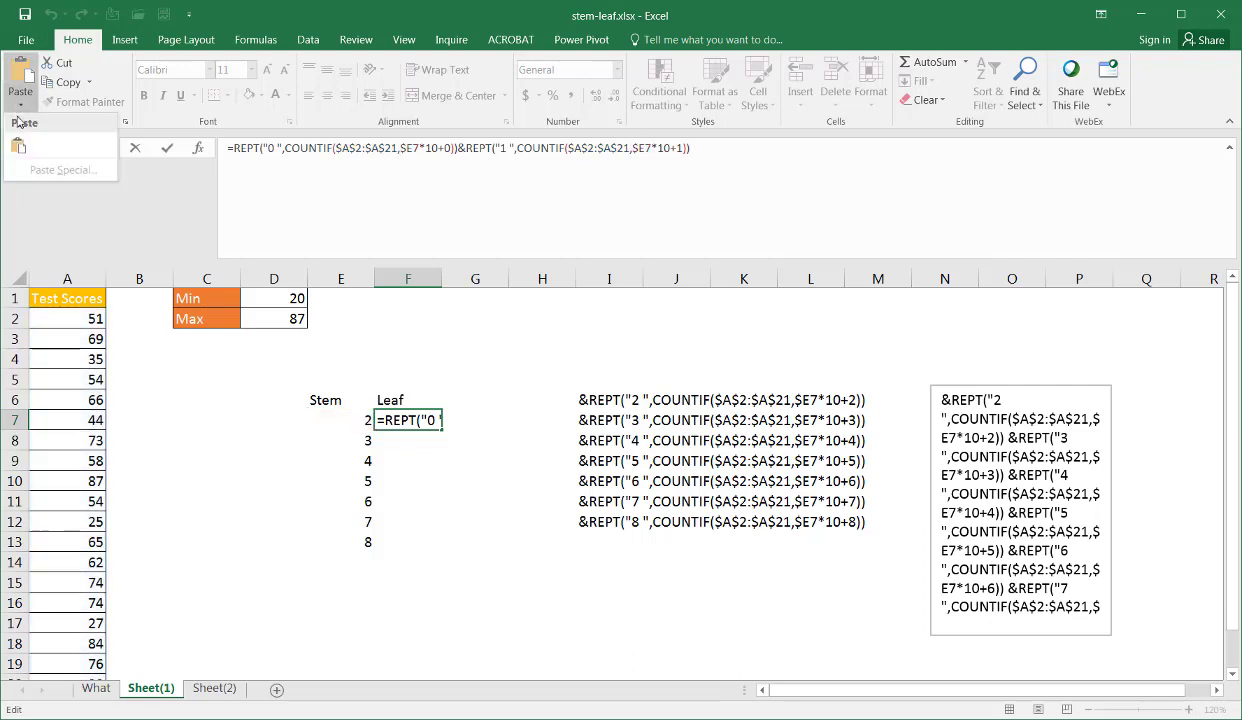
{"action": "left_click", "coordinate": [18, 146]}
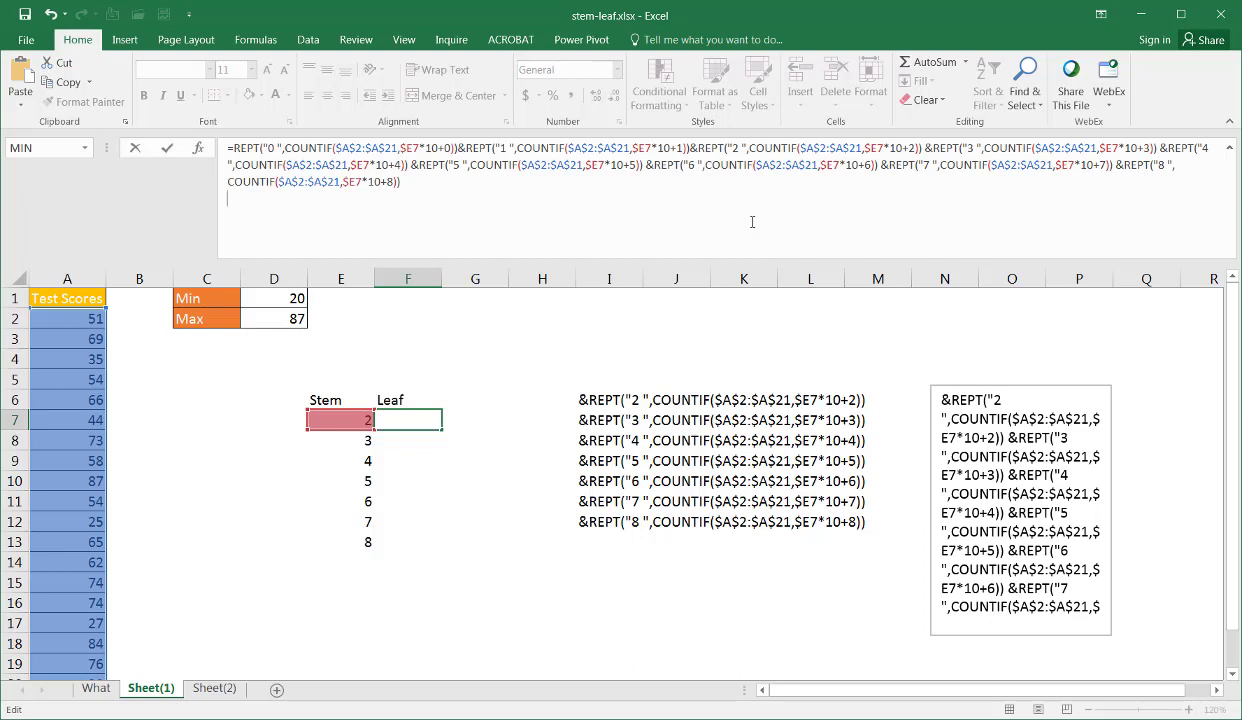
Commit F7's formula and verify its 0 1 5 7 leaves against scores 20, 21, 25 and 27
{"action": "key", "text": "Return"}
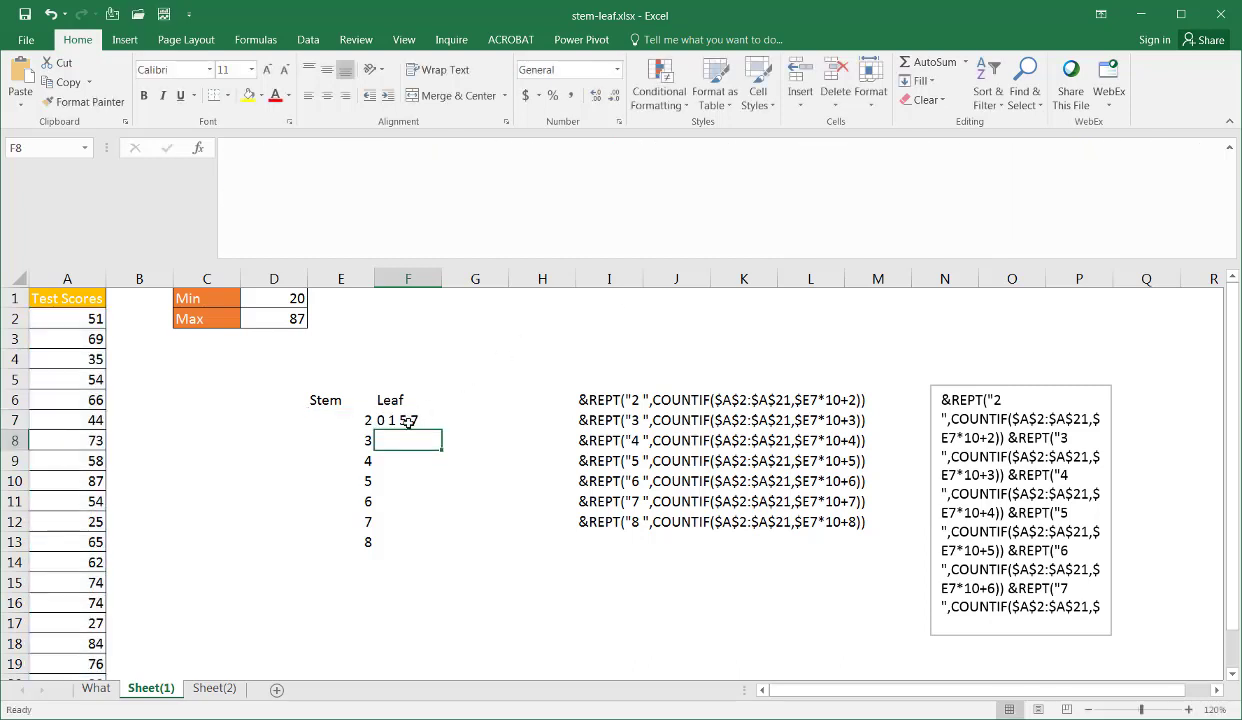
{"action": "left_click", "coordinate": [408, 421]}
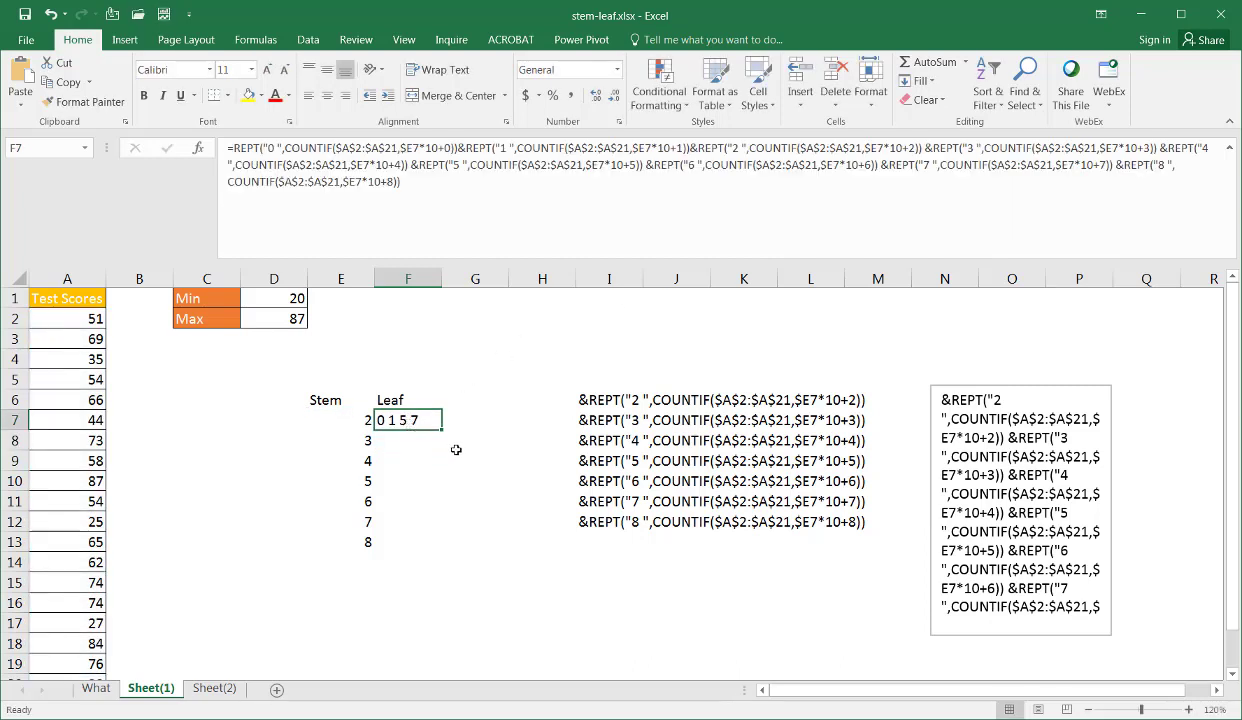
{"action": "scroll", "coordinate": [413, 516], "scroll_direction": "down", "scroll_amount": 2}
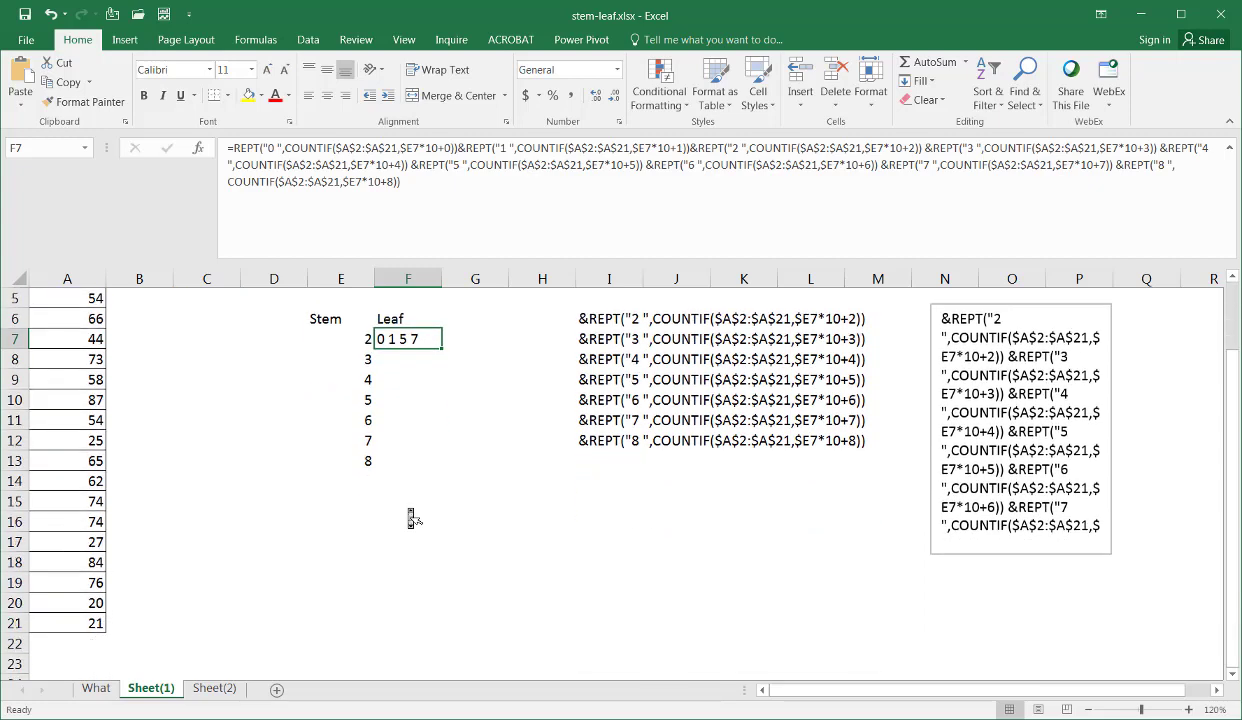
{"action": "scroll", "coordinate": [410, 514], "scroll_direction": "up", "scroll_amount": 2}
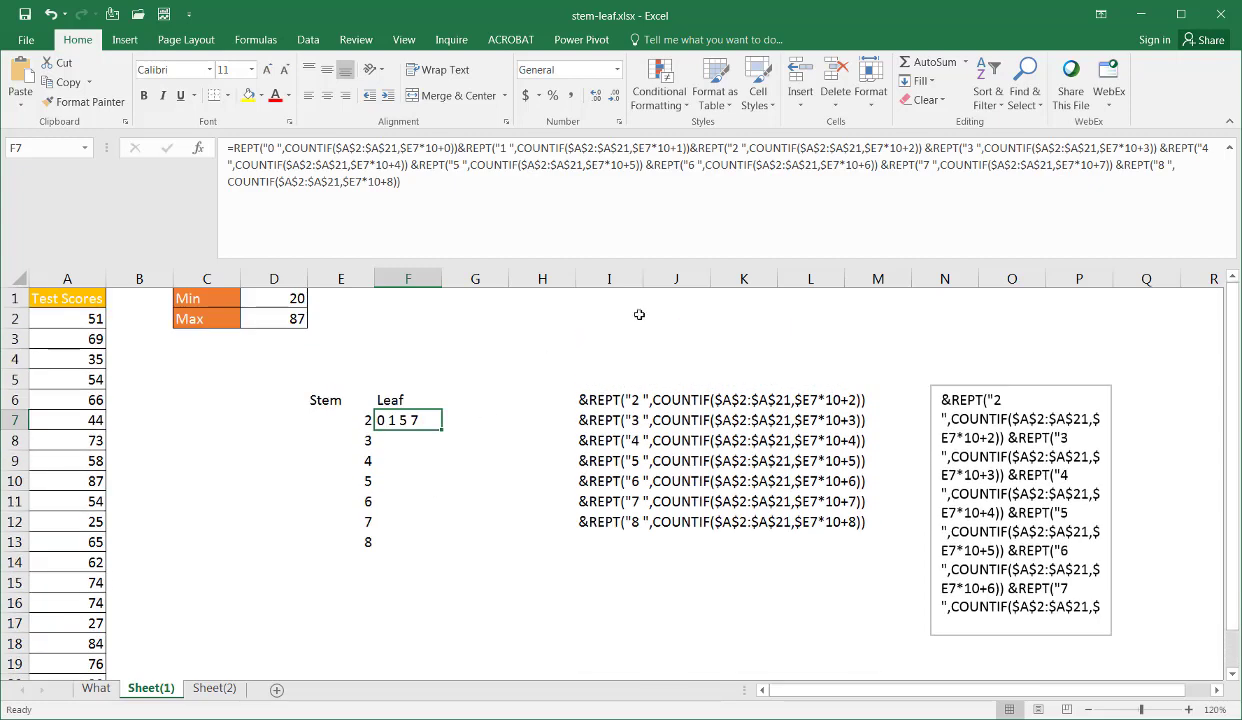
{"action": "left_click", "coordinate": [1231, 149]}
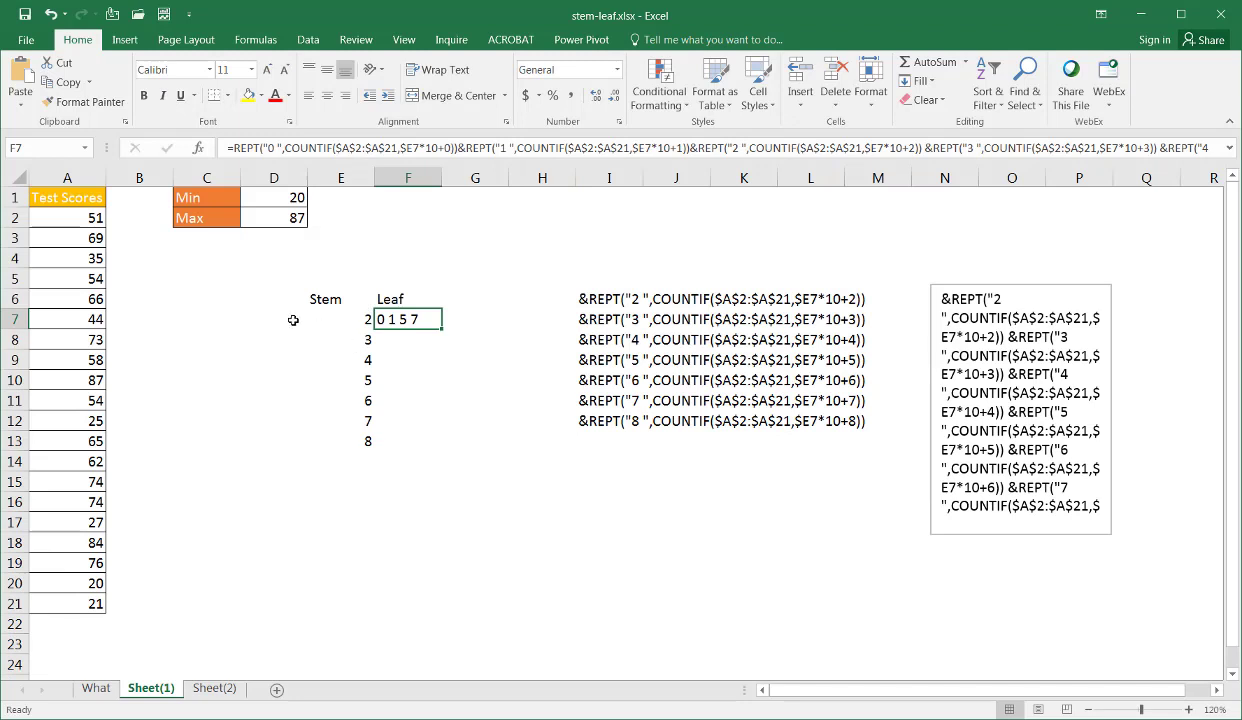
{"action": "left_click", "coordinate": [92, 582]}
{"action": "left_click", "coordinate": [92, 606]}
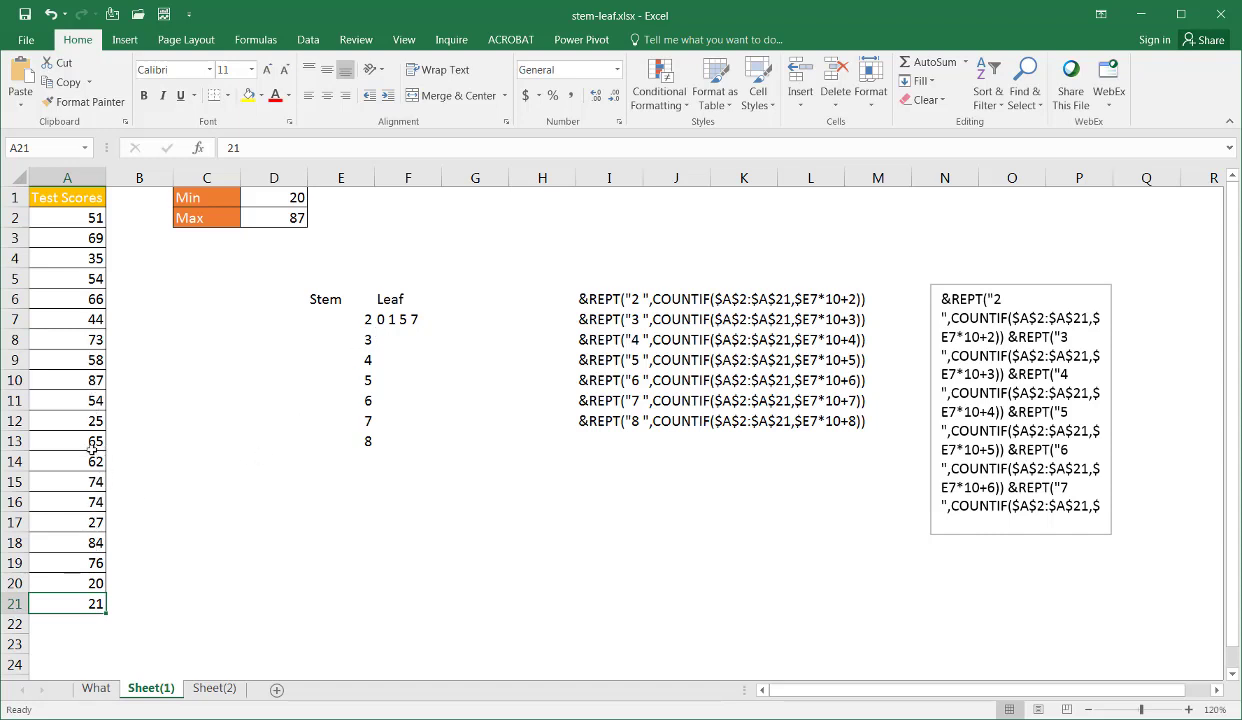
{"action": "left_click", "coordinate": [89, 416]}
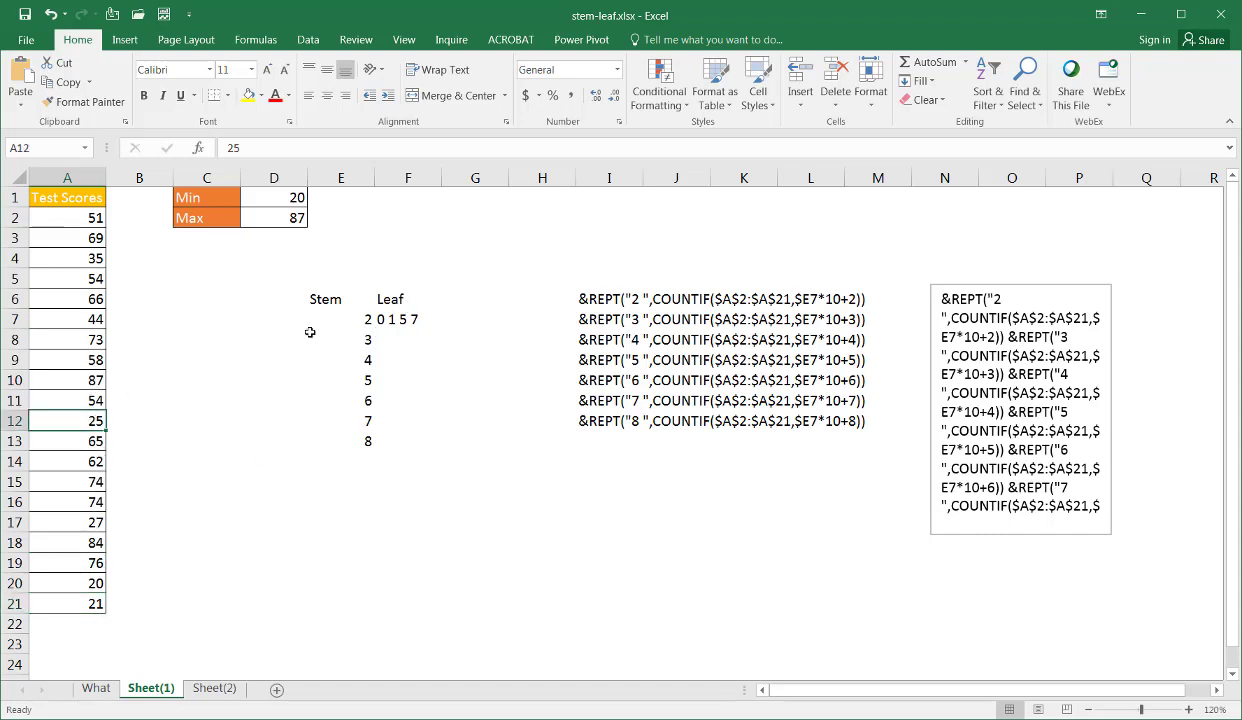
{"action": "left_click", "coordinate": [91, 524]}
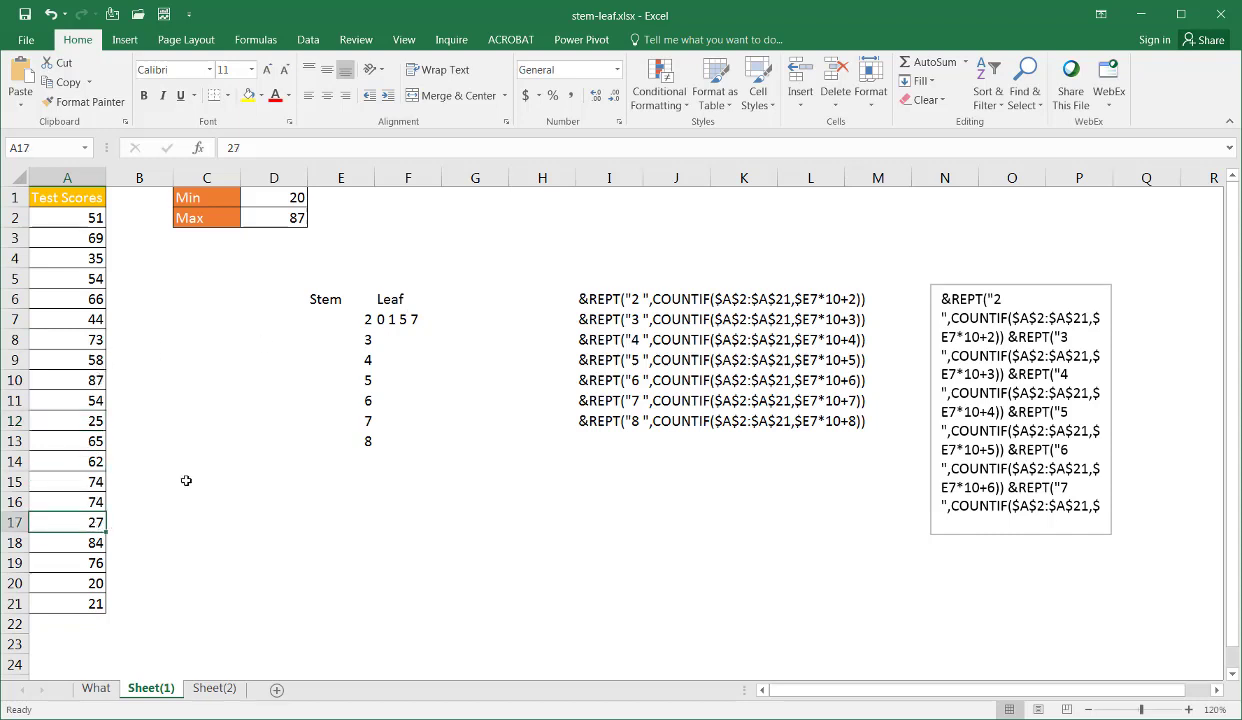
{"action": "left_click", "coordinate": [398, 318]}
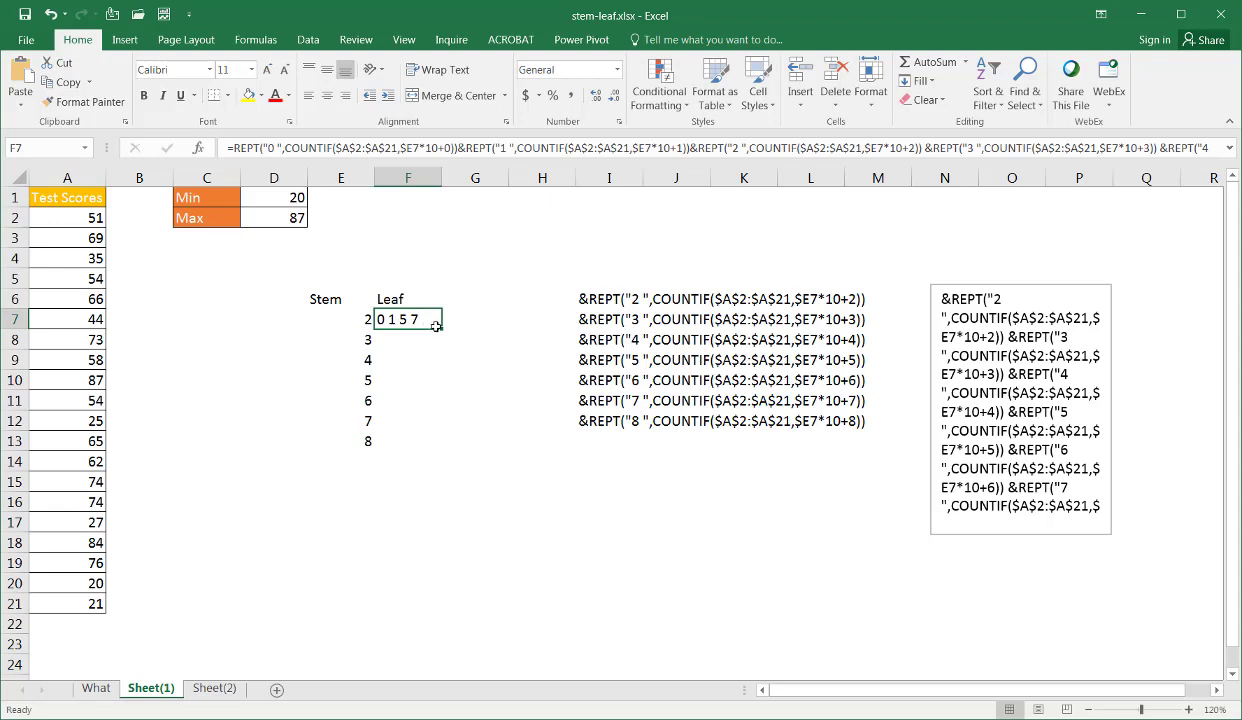
Fill F7's leaf formula down to F13 for stems 2 through 8
{"action": "left_click_drag", "start_coordinate": [441, 328], "coordinate": [432, 445]}
{"action": "left_click", "coordinate": [472, 540]}
{"action": "left_click", "coordinate": [396, 366]}
Delete columns H through Q holding the helper REPT texts and text box
{"action": "left_click_drag", "start_coordinate": [576, 178], "coordinate": [594, 178]}
{"action": "left_click_drag", "start_coordinate": [799, 212], "coordinate": [874, 178]}
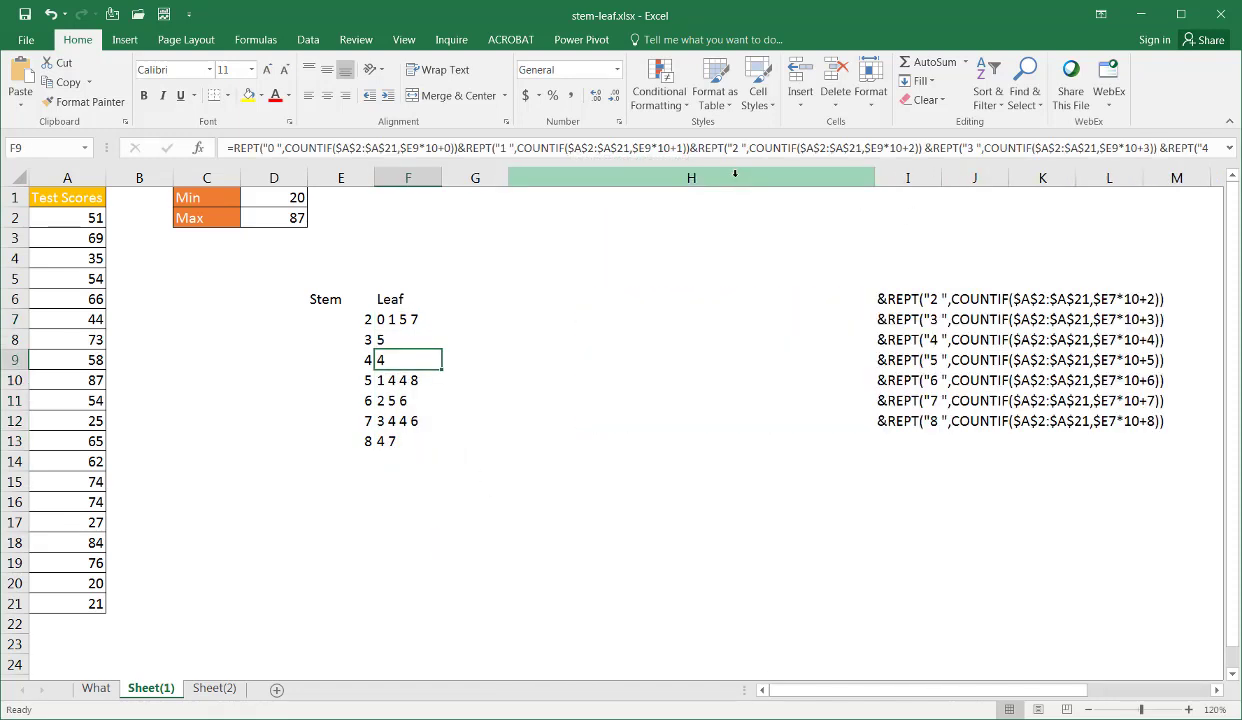
{"action": "key", "text": "ctrl+z"}
{"action": "left_click", "coordinate": [542, 178]}
{"action": "left_click_drag", "start_coordinate": [691, 178], "coordinate": [1150, 180]}
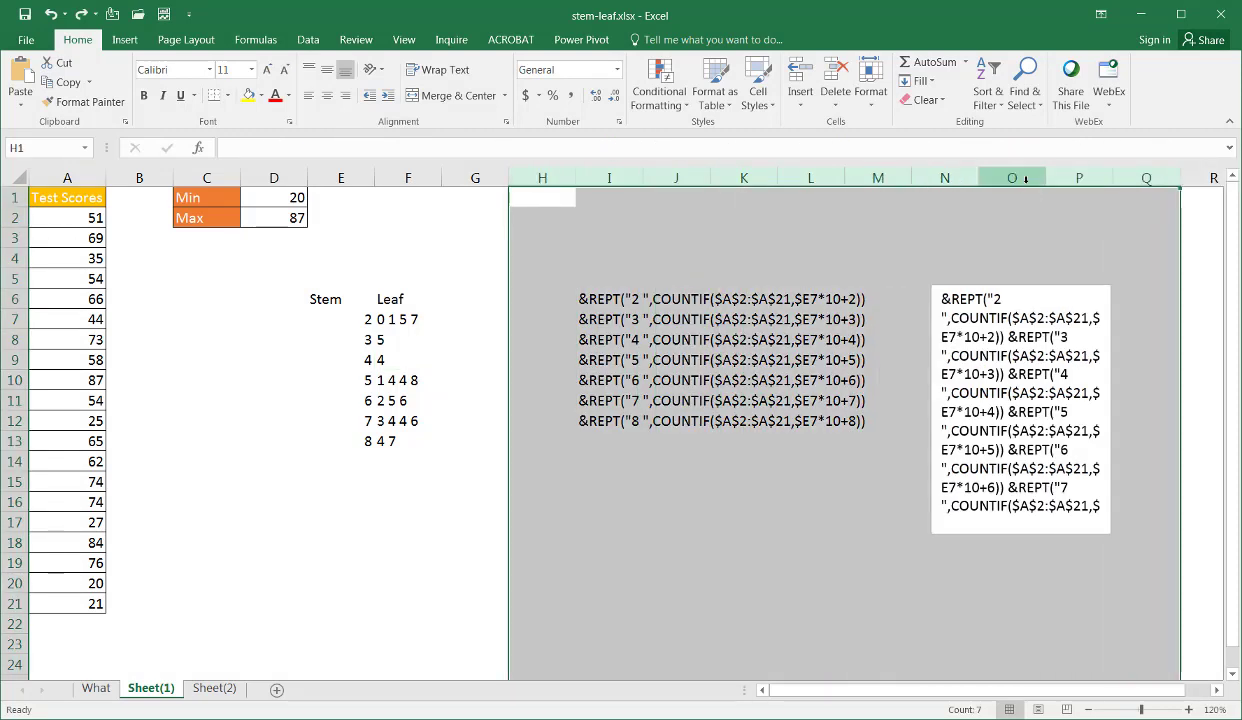
{"action": "right_click", "coordinate": [1024, 178]}
{"action": "left_click", "coordinate": [1040, 319]}
{"action": "left_click", "coordinate": [951, 305]}
{"action": "left_click", "coordinate": [798, 335]}
{"action": "left_click", "coordinate": [679, 359]}
{"action": "left_click", "coordinate": [585, 335]}
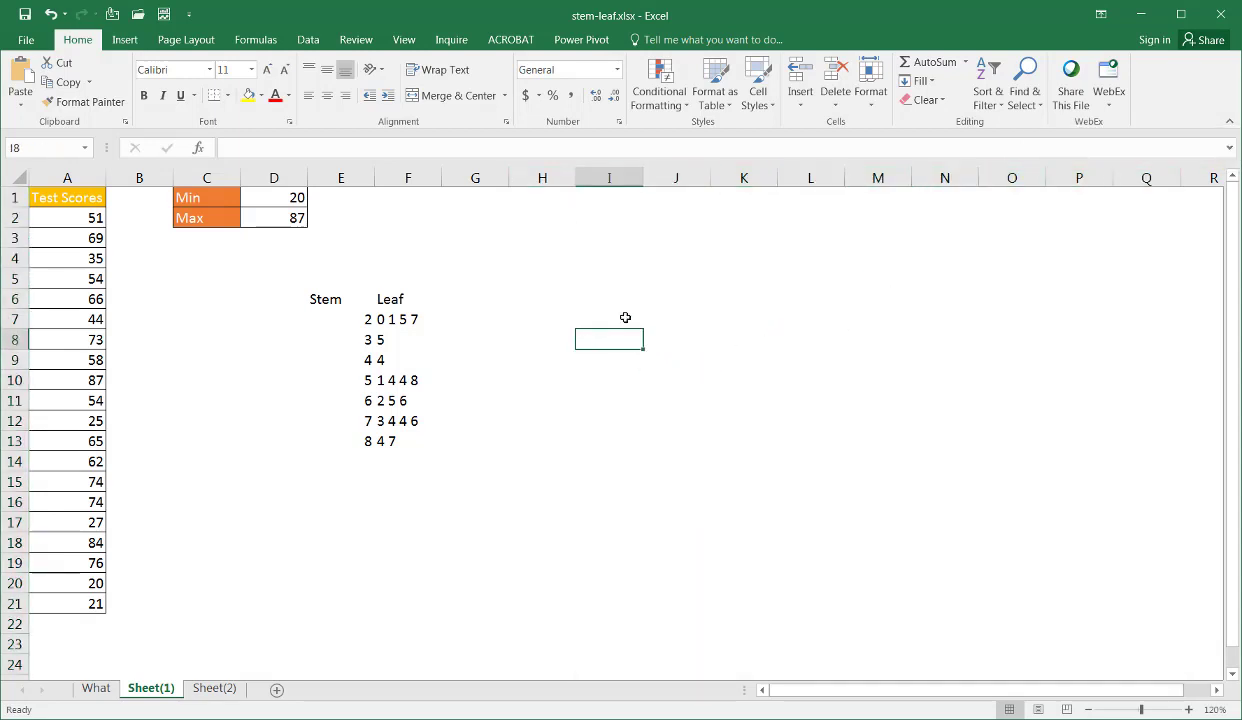
{"action": "left_click", "coordinate": [582, 460]}
Give the Stem and Leaf headings in E6:F6 a bottom border
{"action": "left_click", "coordinate": [278, 378]}
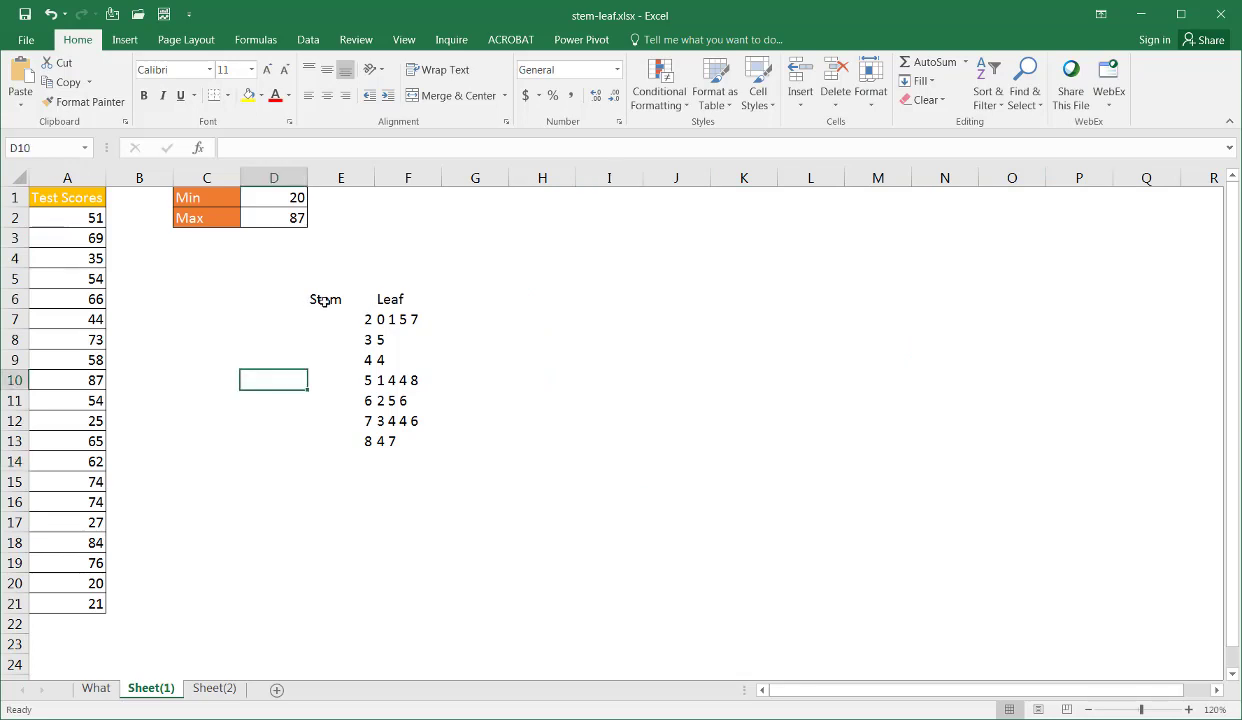
{"action": "left_click_drag", "start_coordinate": [324, 301], "coordinate": [390, 300]}
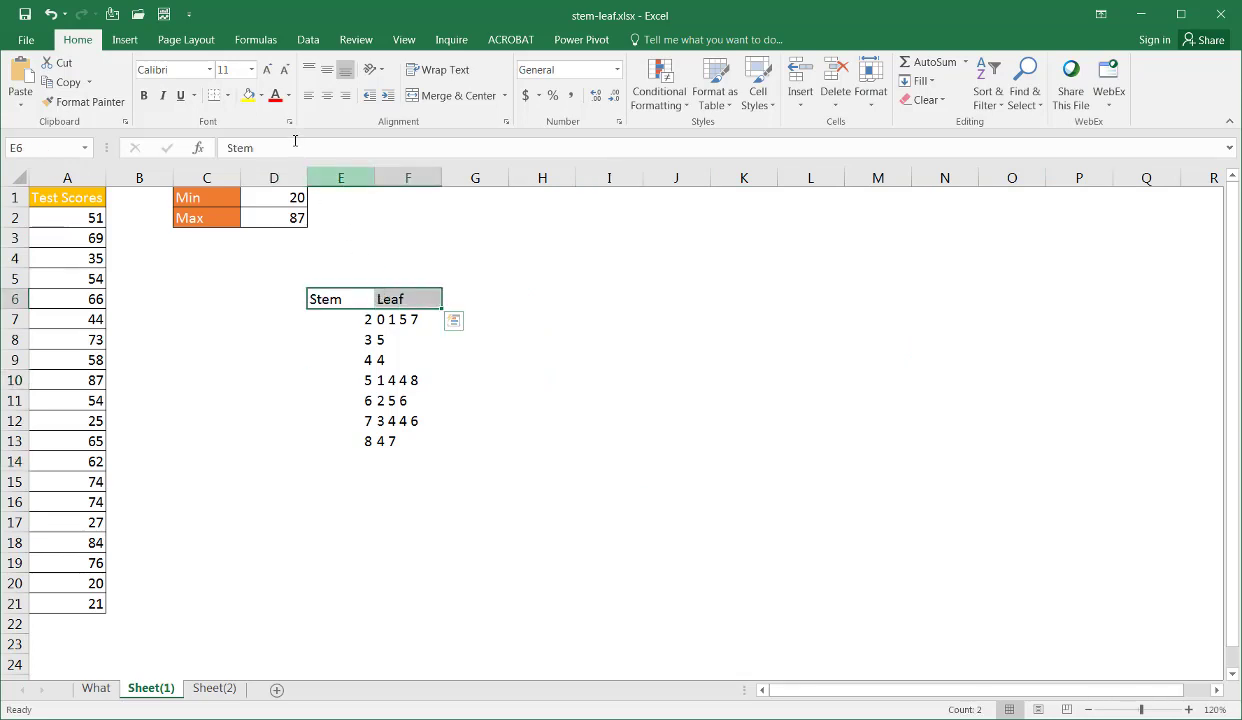
{"action": "left_click", "coordinate": [213, 95]}
{"action": "left_click", "coordinate": [330, 338]}
Add a right border to the stem numbers in E7:E13
{"action": "left_click_drag", "start_coordinate": [365, 319], "coordinate": [350, 440]}
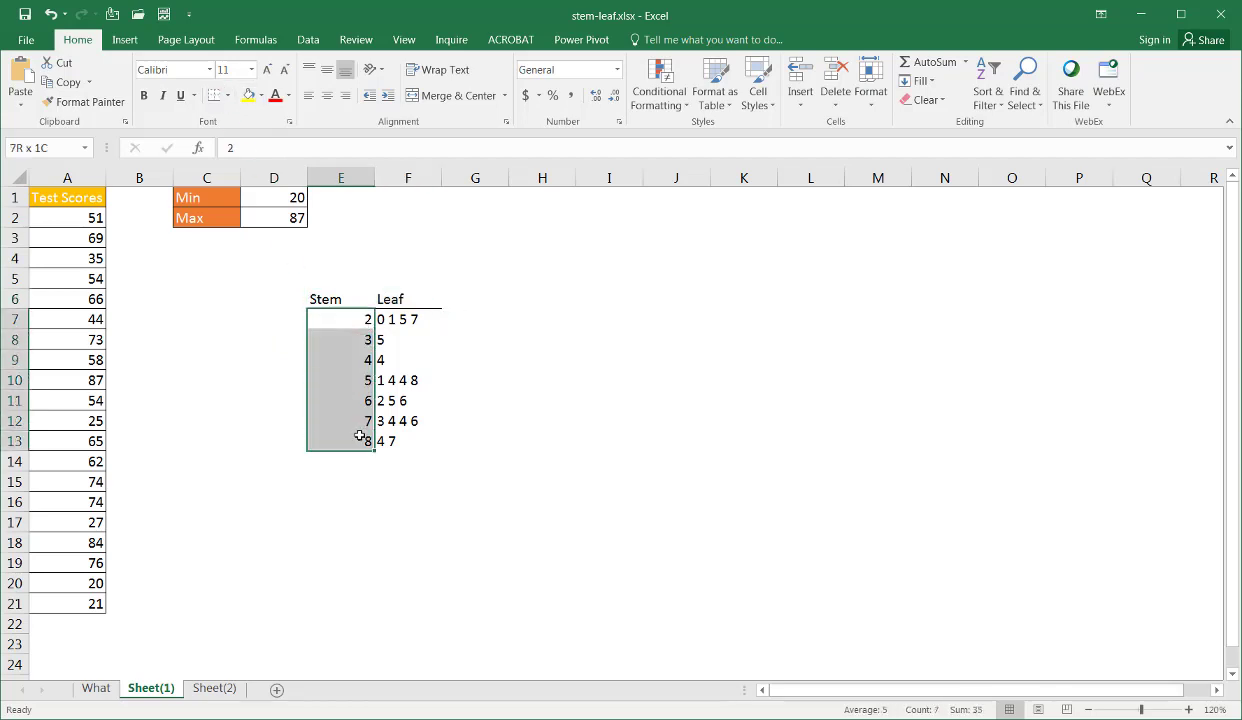
{"action": "left_click", "coordinate": [226, 96]}
{"action": "left_click", "coordinate": [247, 205]}
{"action": "left_click", "coordinate": [499, 516]}
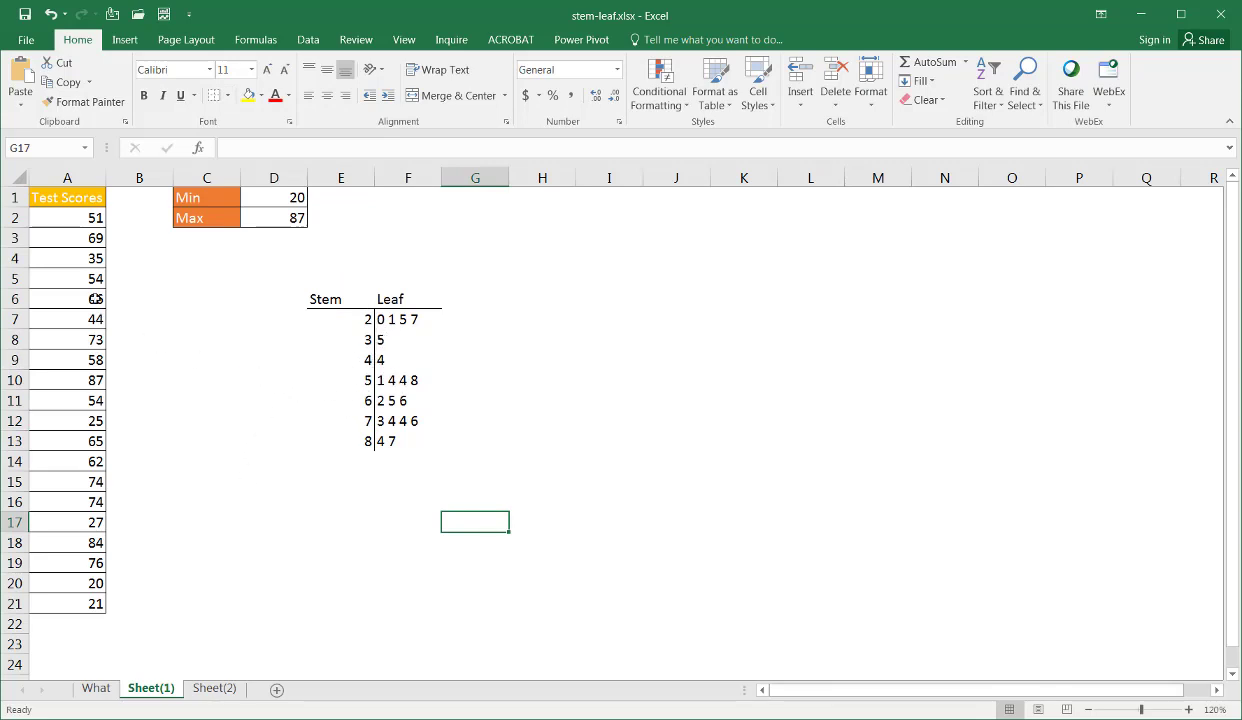
Replace the fixed scores in A2:A21 with the formula =RANDBETWEEN(20,89) in every cell
{"action": "left_click_drag", "start_coordinate": [91, 218], "coordinate": [95, 603]}
{"action": "type", "text": "=randb"}
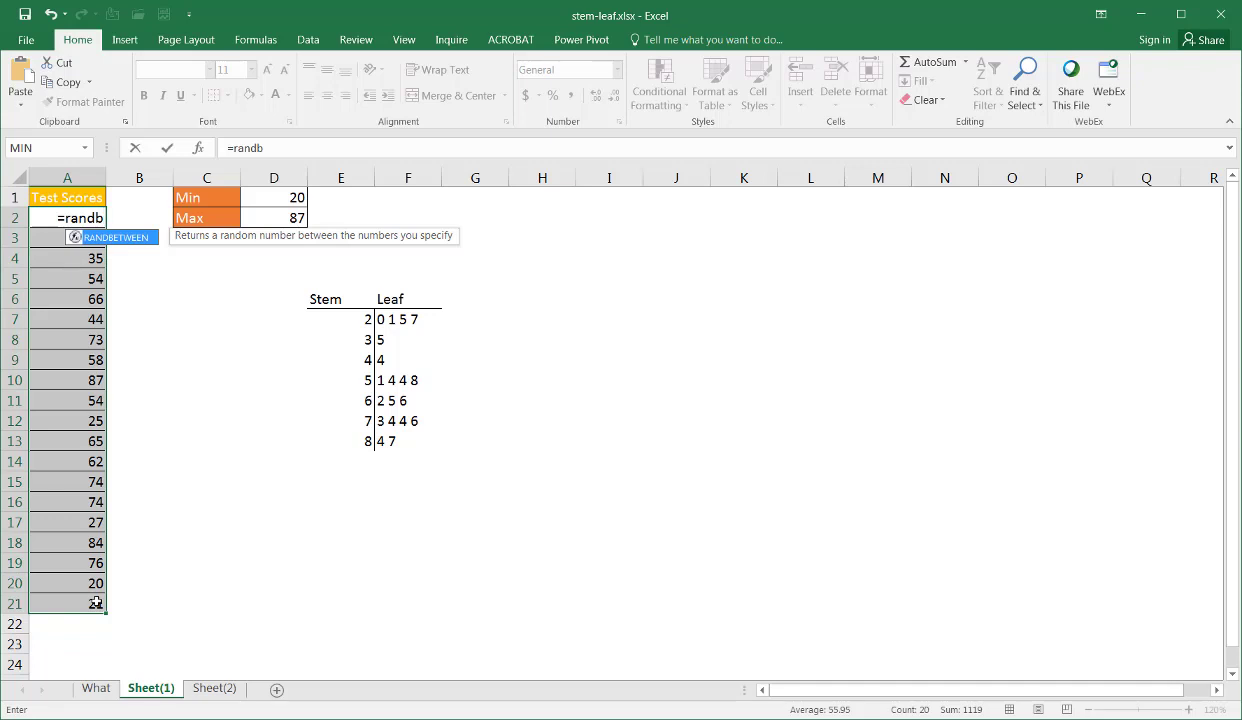
{"action": "key", "text": "Tab"}
{"action": "type", "text": "20,"}
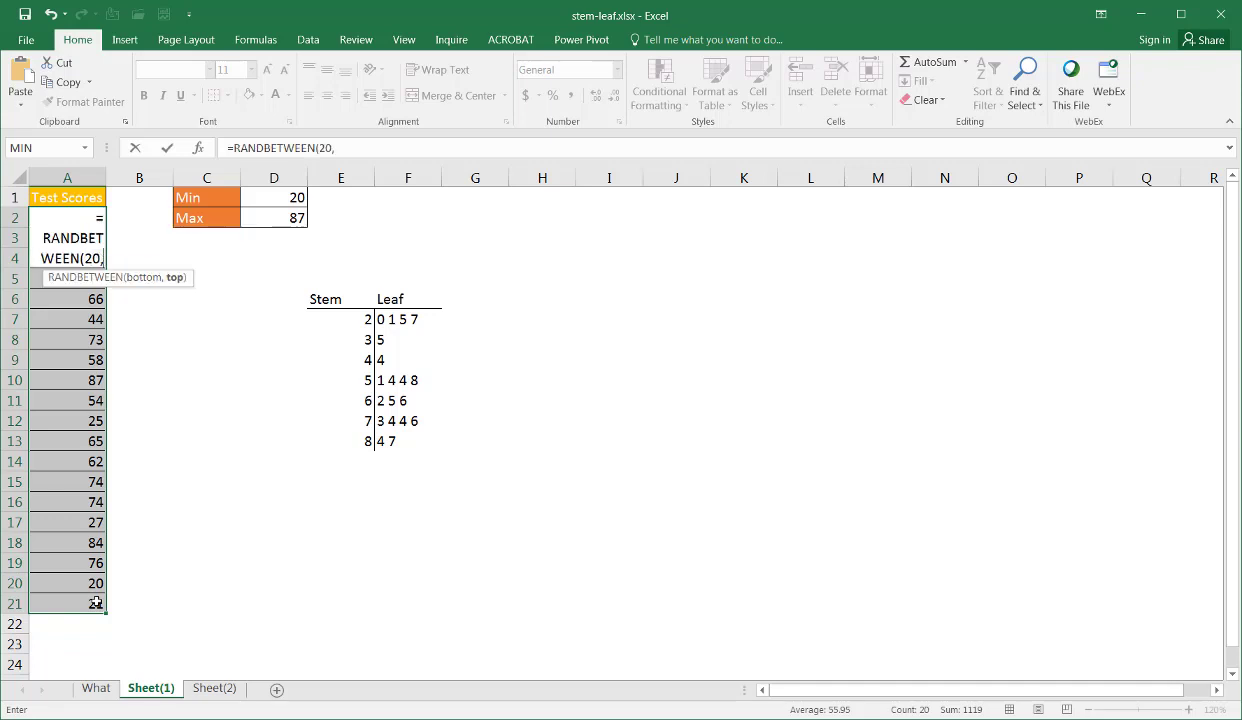
{"action": "type", "text": "89"}
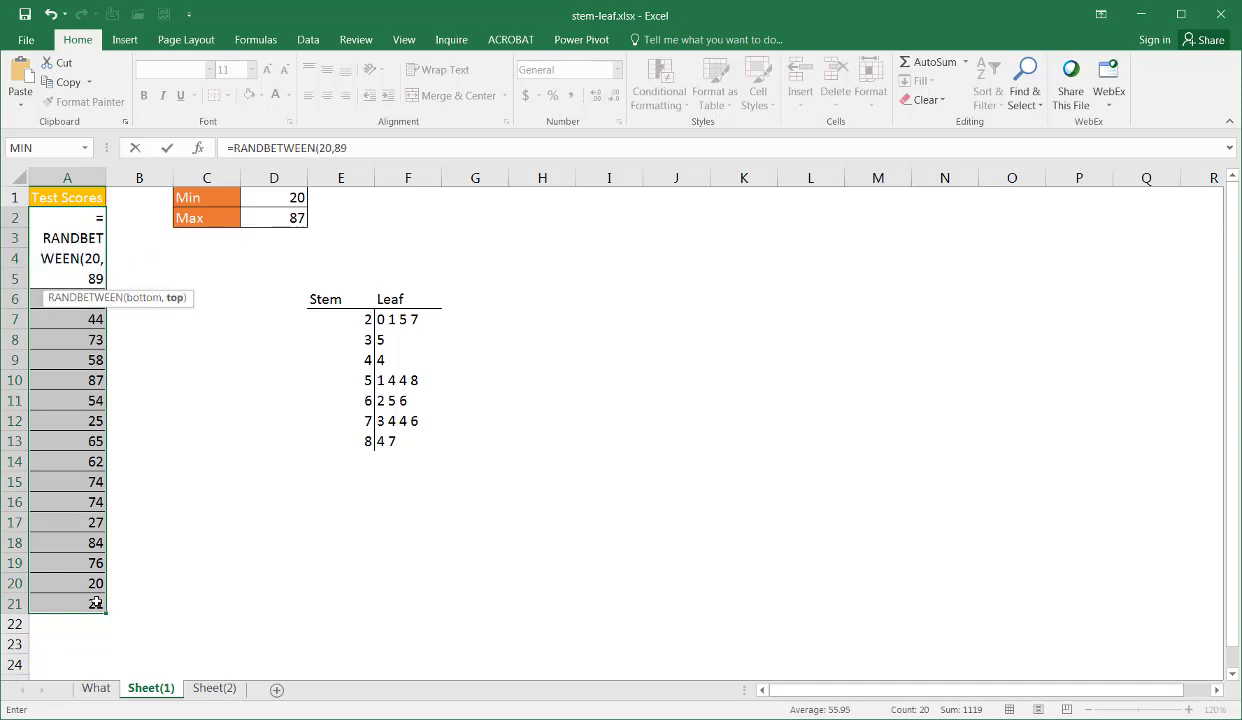
{"action": "type", "text": ")"}
{"action": "key", "text": "ctrl+Return"}
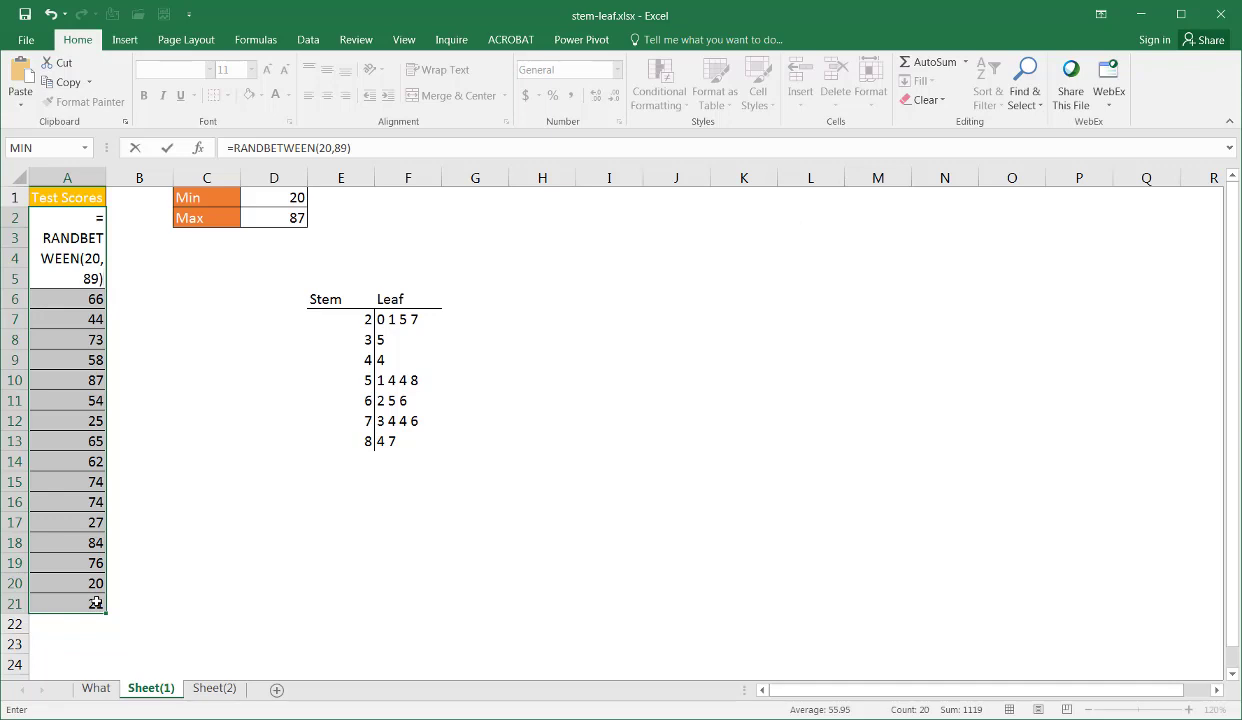
Recalculate the workbook twice to generate new random test scores
{"action": "left_click", "coordinate": [197, 551]}
{"action": "left_click", "coordinate": [211, 380]}
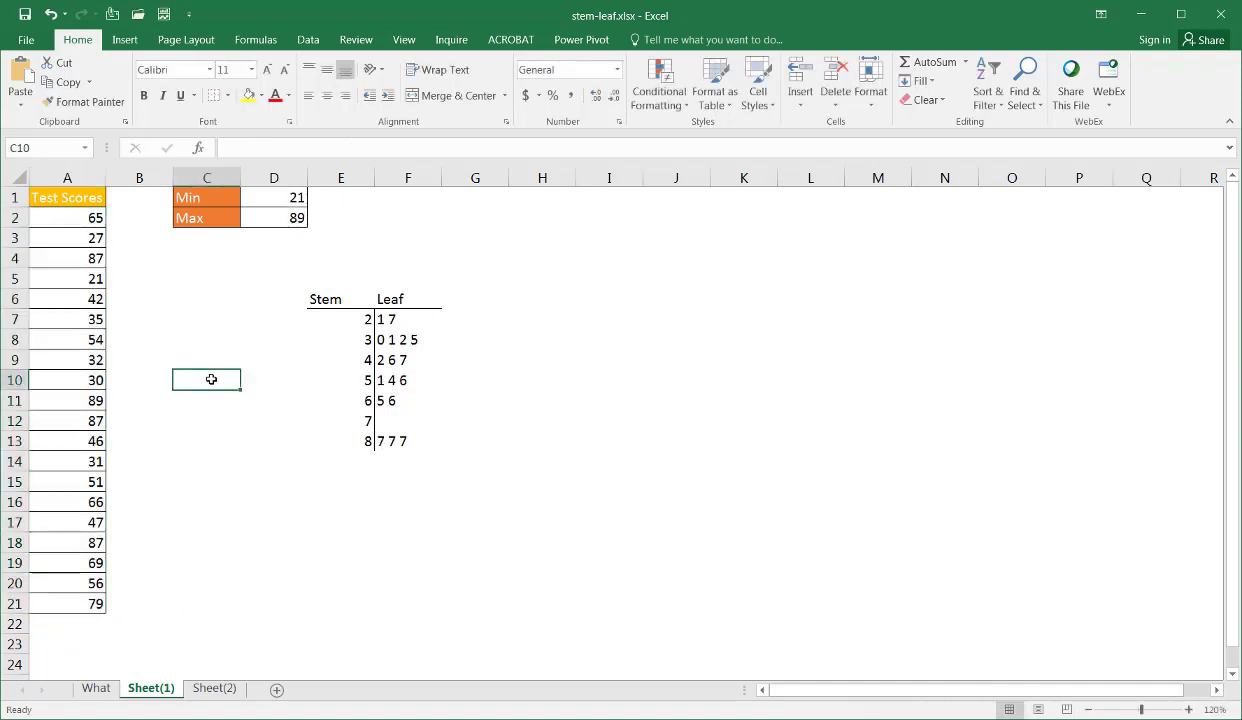
{"action": "key", "text": "F9"}
{"action": "key", "text": "F9"}
{"action": "key", "text": "F9"}
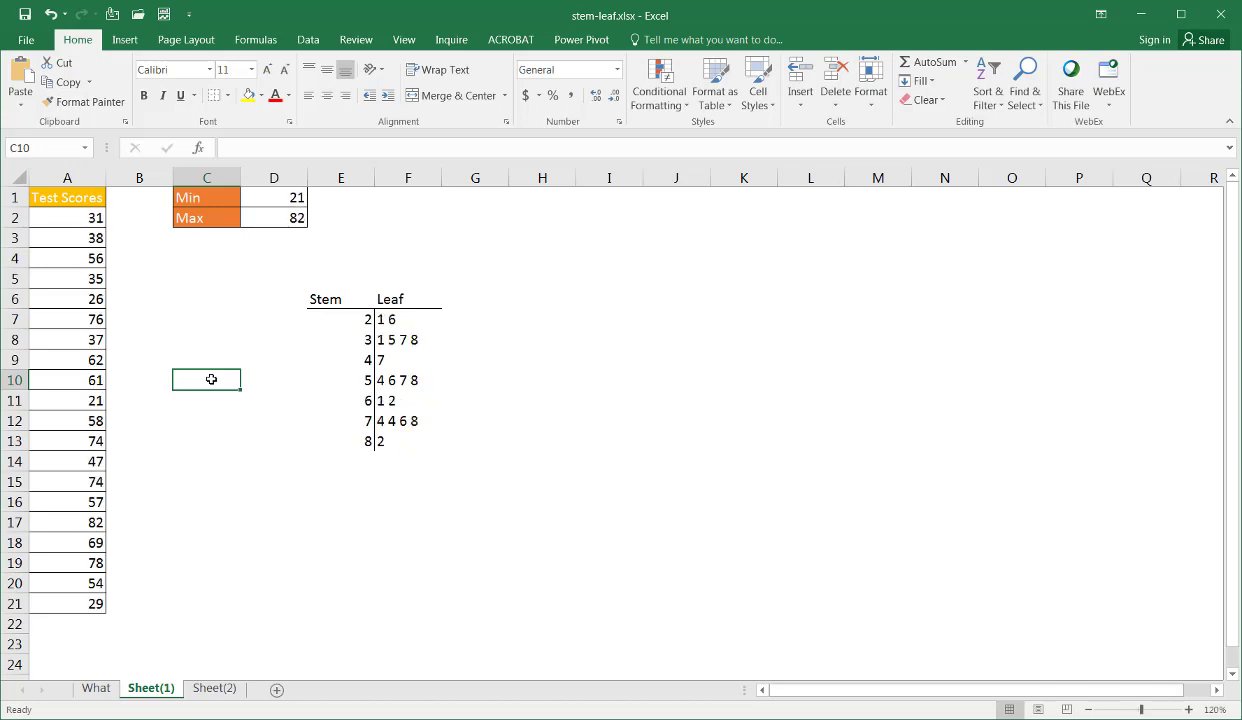
{"action": "key", "text": "F9"}
{"action": "key", "text": "F9"}
{"action": "key", "text": "F9"}
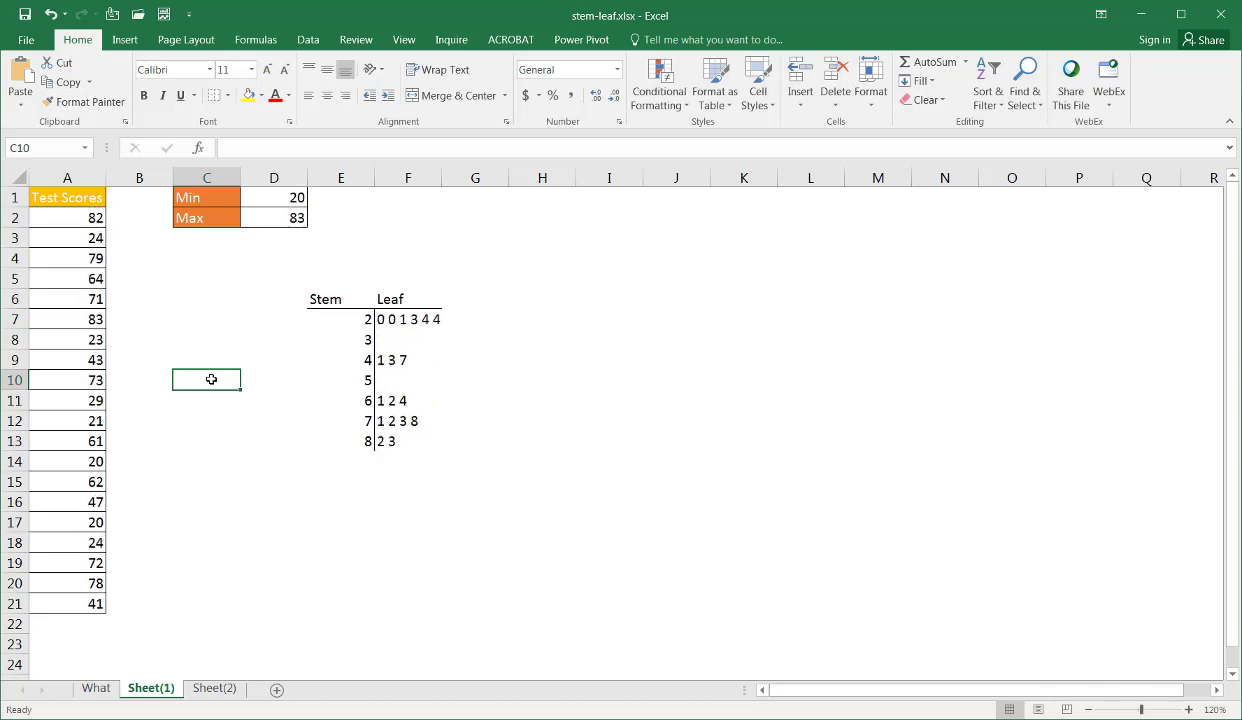
Inspect a score's RANDBETWEEN formula and show F7's stem-2 leaf formula expanded in the formula bar
{"action": "left_click", "coordinate": [362, 320]}
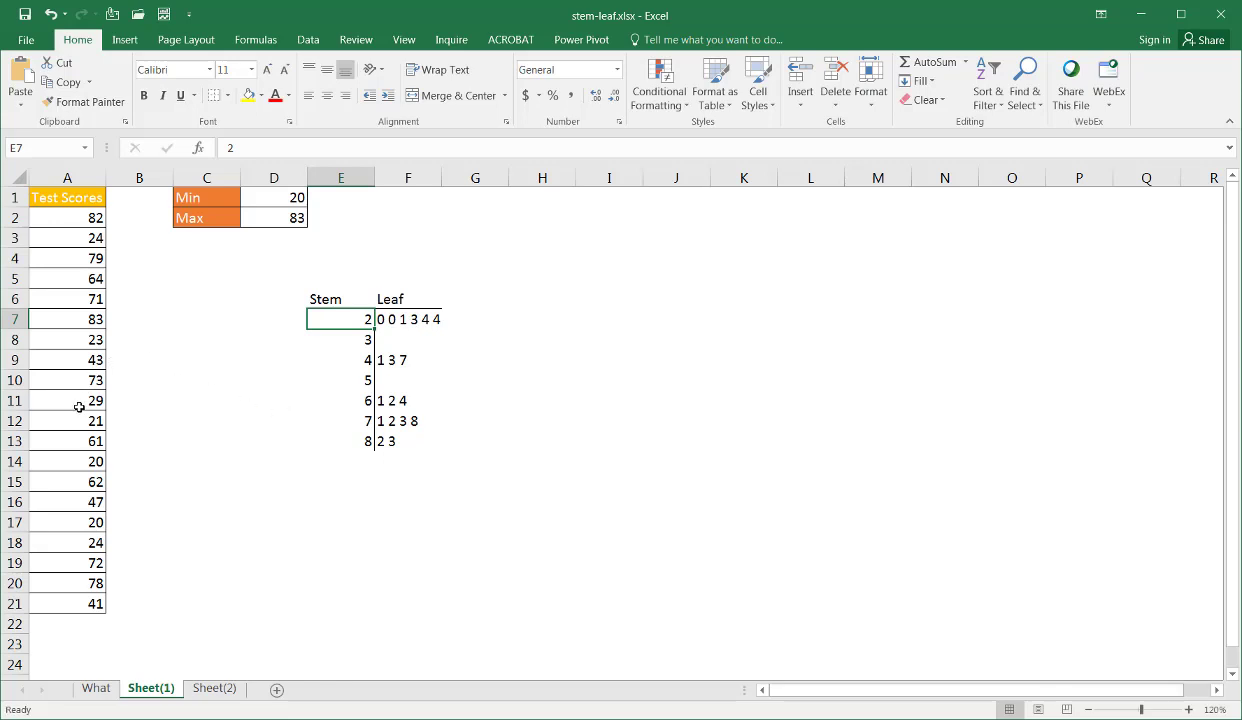
{"action": "left_click", "coordinate": [79, 405]}
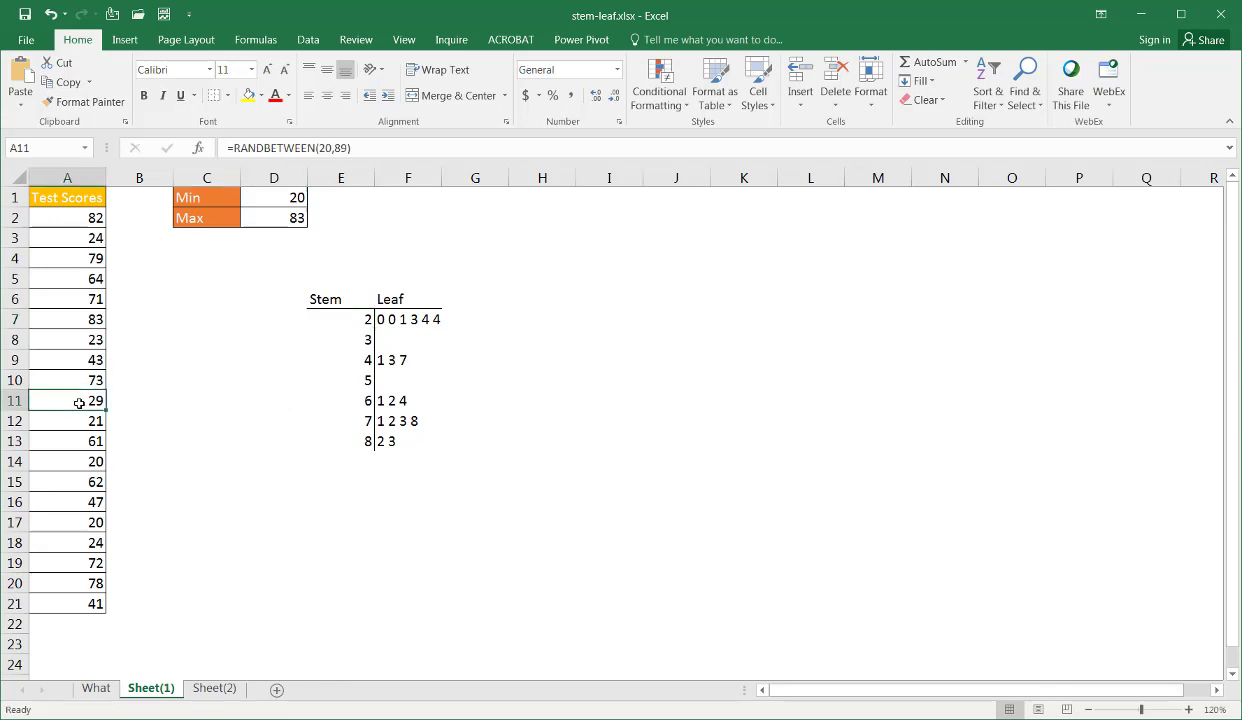
{"action": "left_click", "coordinate": [382, 313]}
{"action": "left_click", "coordinate": [1229, 148]}
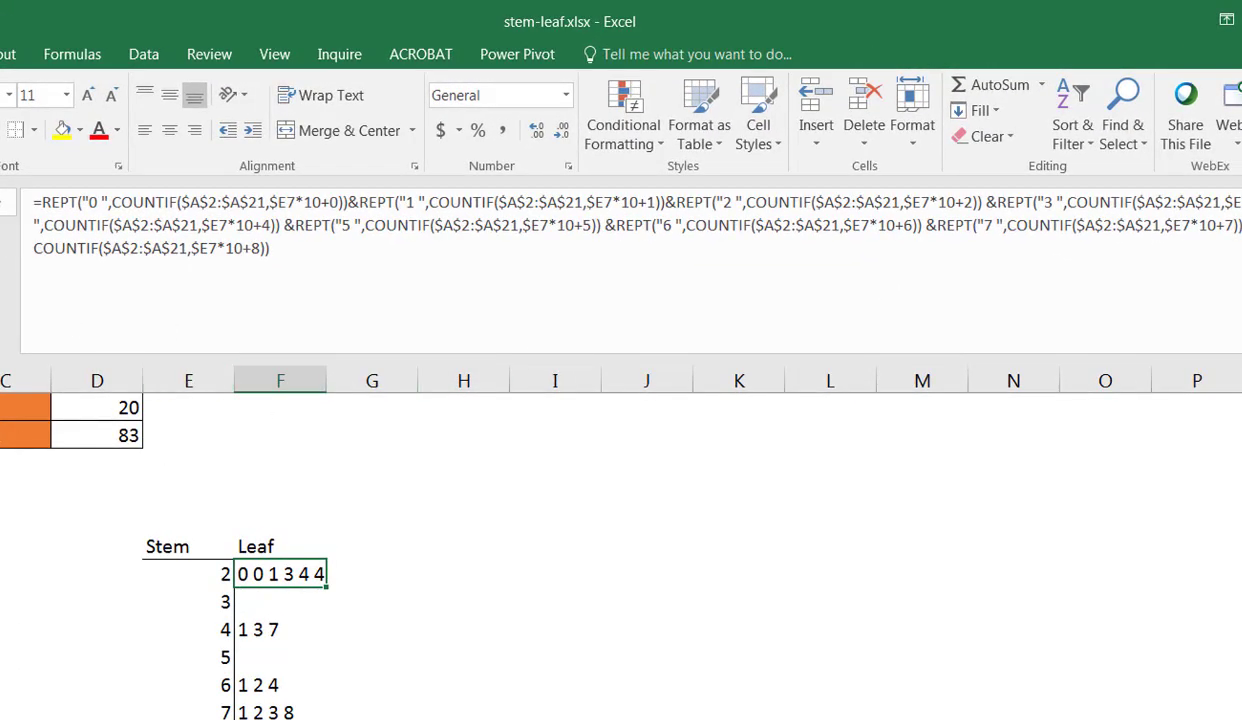
Check a score's RANDBETWEEN formula, then start editing the stem-2 leaf formula in F7
{"action": "left_click", "coordinate": [26, 545]}
{"action": "left_click", "coordinate": [2, 435]}
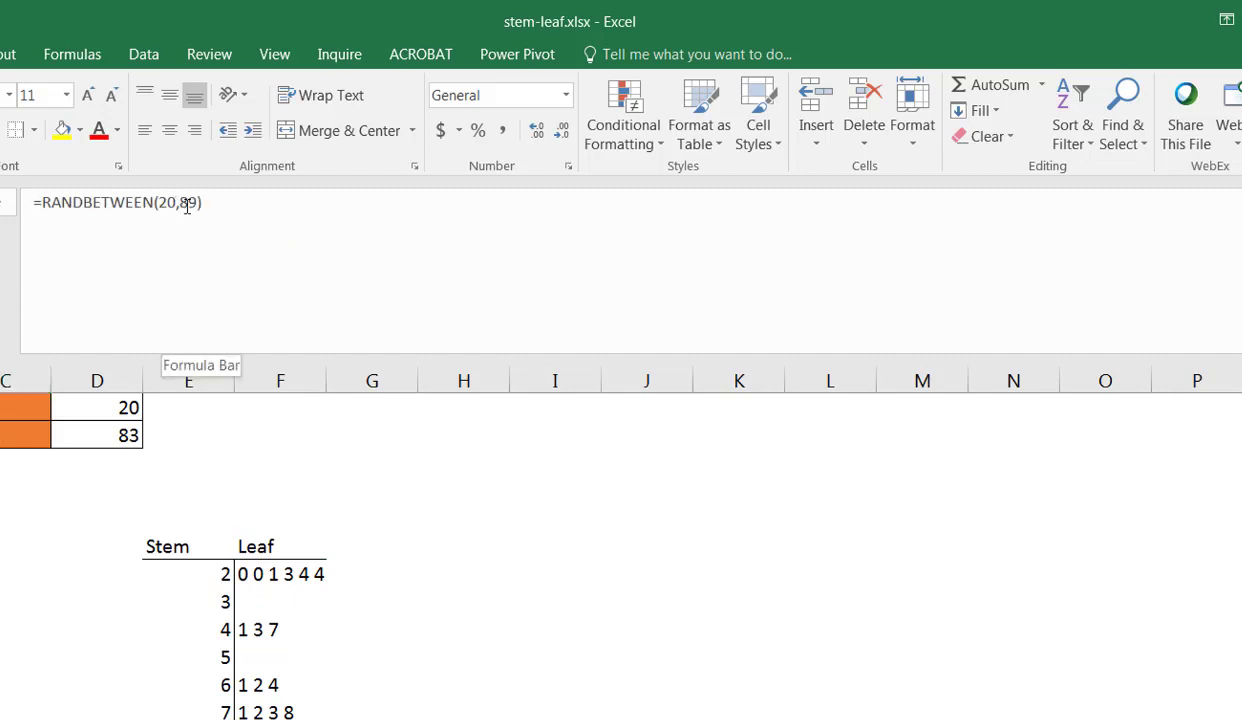
{"action": "key", "text": "Down"}
{"action": "key", "text": "Down"}
{"action": "key", "text": "Down"}
{"action": "key", "text": "Down"}
{"action": "key", "text": "Down"}
{"action": "key", "text": "Right"}
{"action": "key", "text": "Right"}
{"action": "key", "text": "Right"}
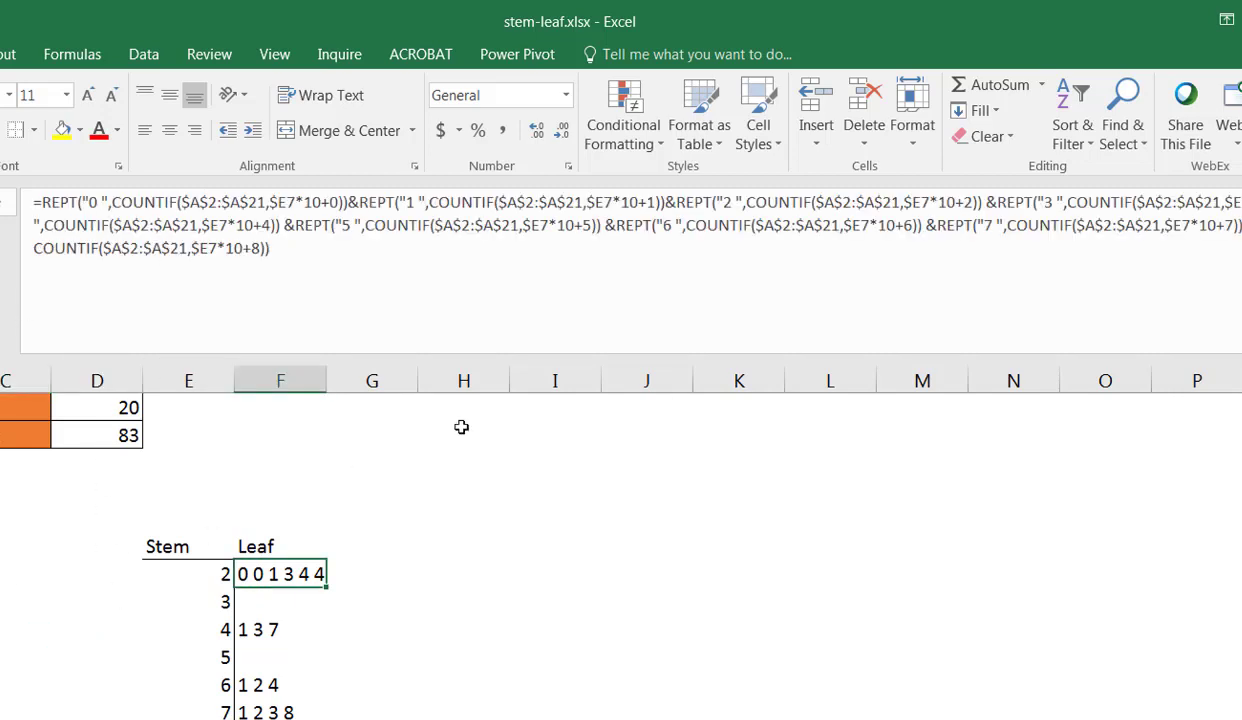
{"action": "key", "text": "F2"}
Append a copy of the digit-8 REPT term to F7, changing both 8s to 9
{"action": "left_click_drag", "start_coordinate": [33, 248], "coordinate": [253, 282]}
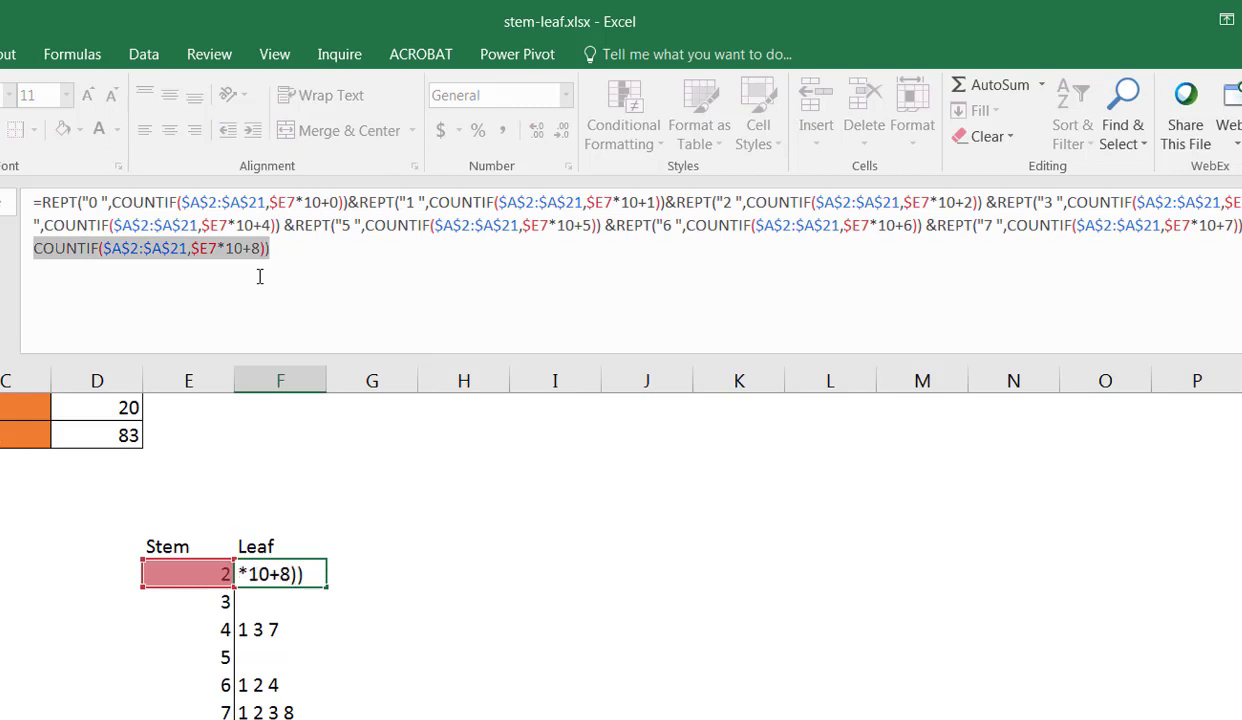
{"action": "left_click", "coordinate": [321, 246]}
{"action": "type", "text": "&REPT(\"8 \",COUNTIF($A$2:$A$21,$E7*10+8))"}
{"action": "left_click", "coordinate": [333, 249]}
{"action": "key", "text": "Delete"}
{"action": "type", "text": "9"}
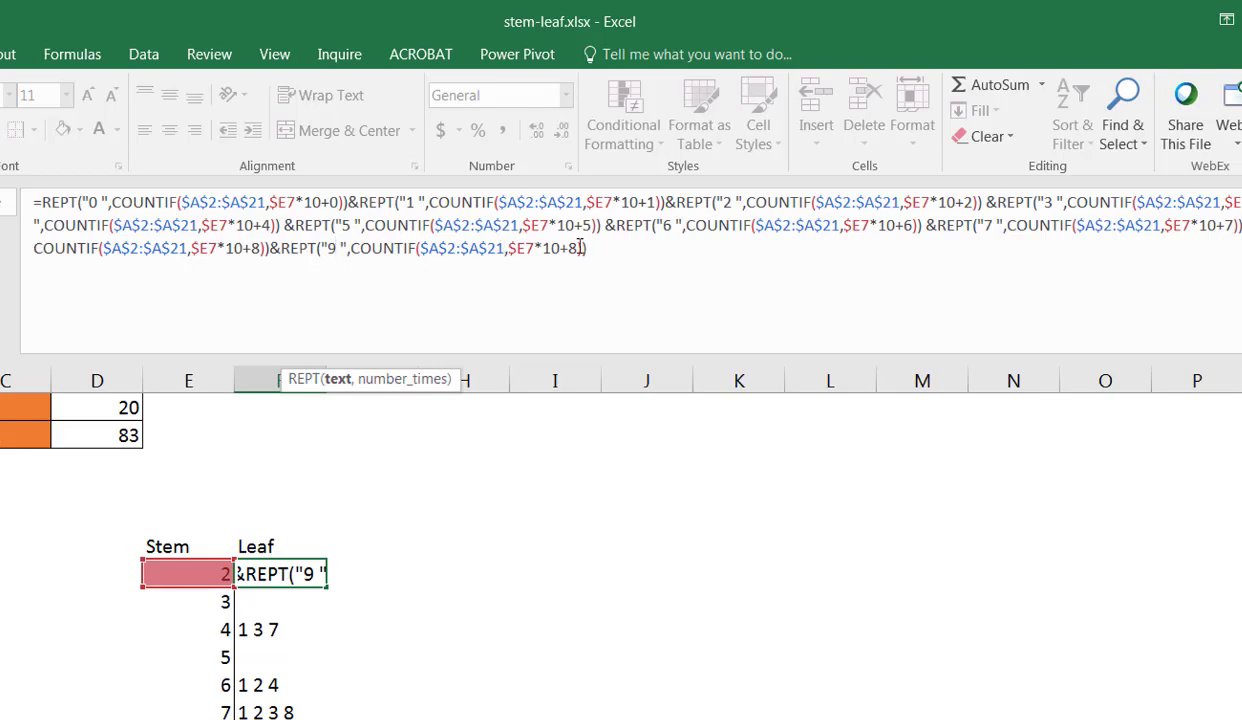
{"action": "left_click", "coordinate": [583, 248]}
{"action": "key", "text": "BackSpace"}
{"action": "type", "text": "9"}
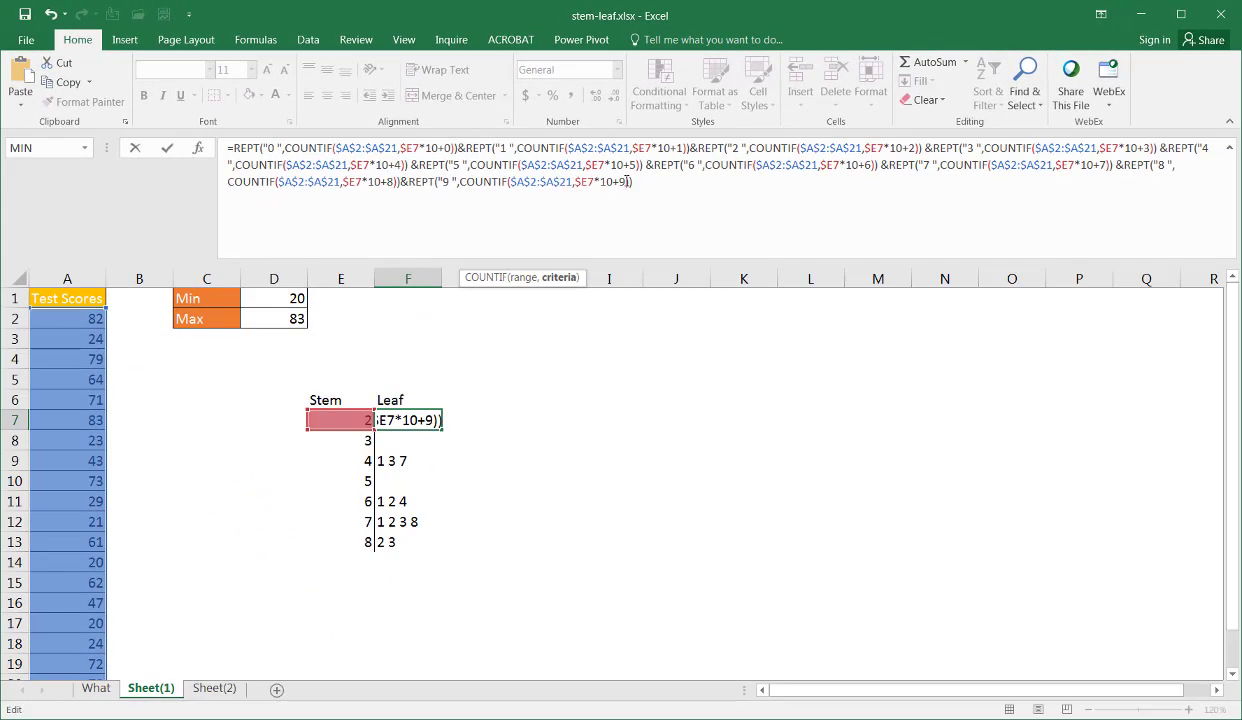
{"action": "key", "text": "Return"}
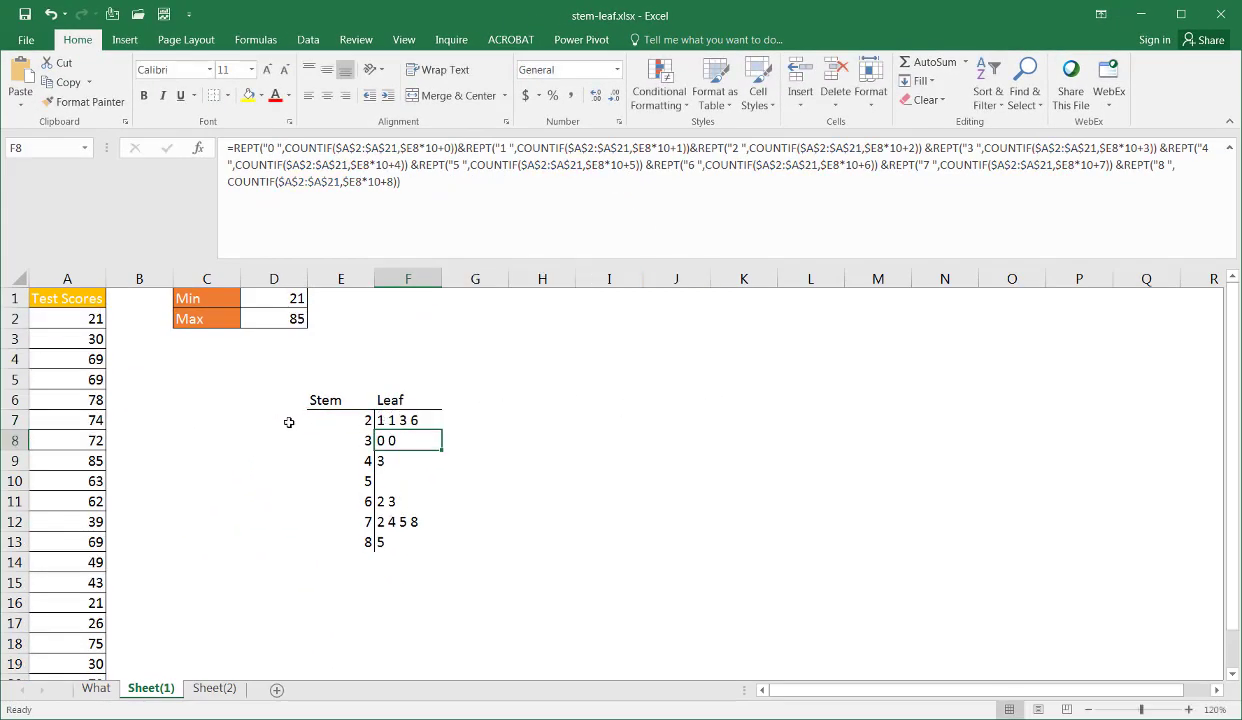
Collapse the formula bar, fill F7's digit-9 leaf formula down to F13, and regenerate the scores
{"action": "left_click", "coordinate": [282, 423]}
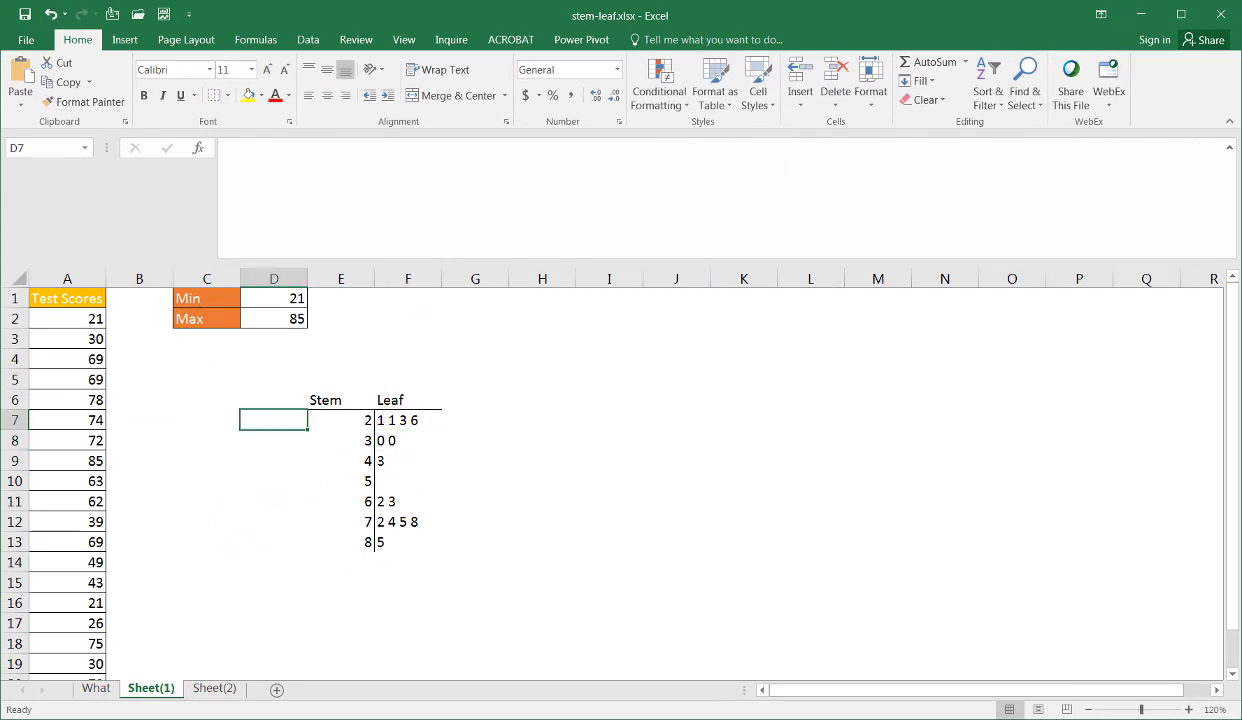
{"action": "left_click", "coordinate": [1230, 150]}
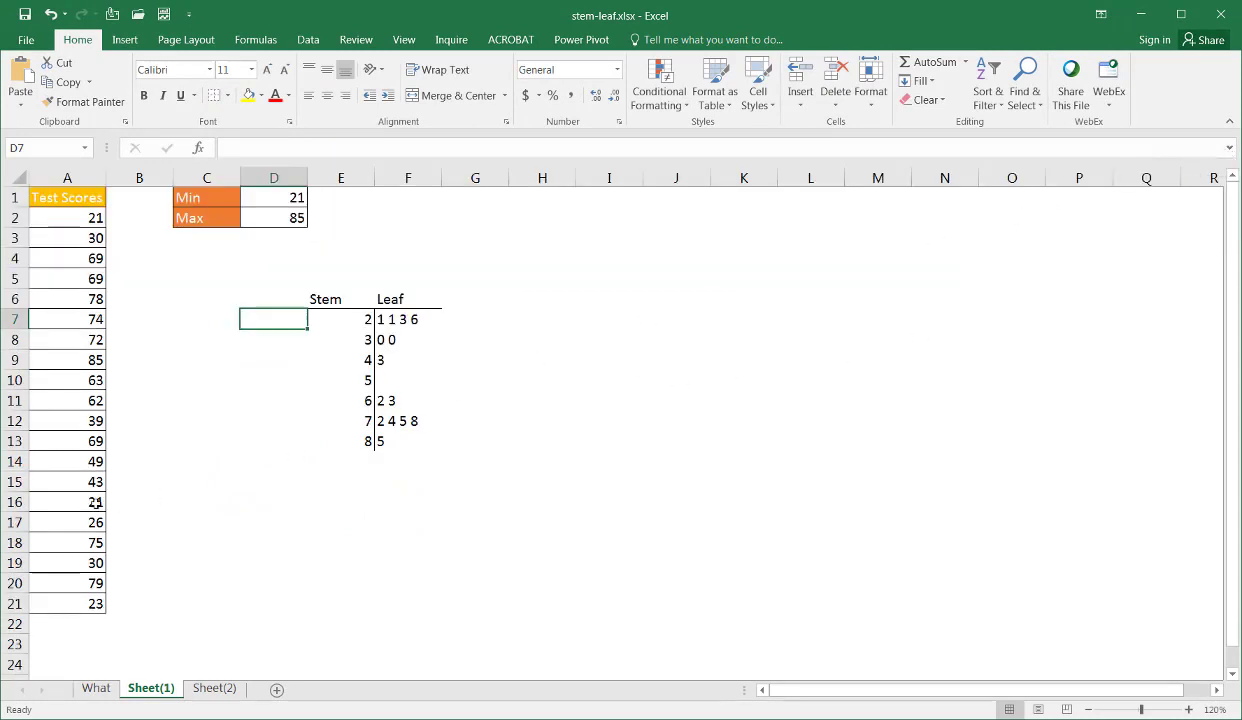
{"action": "left_click", "coordinate": [175, 488]}
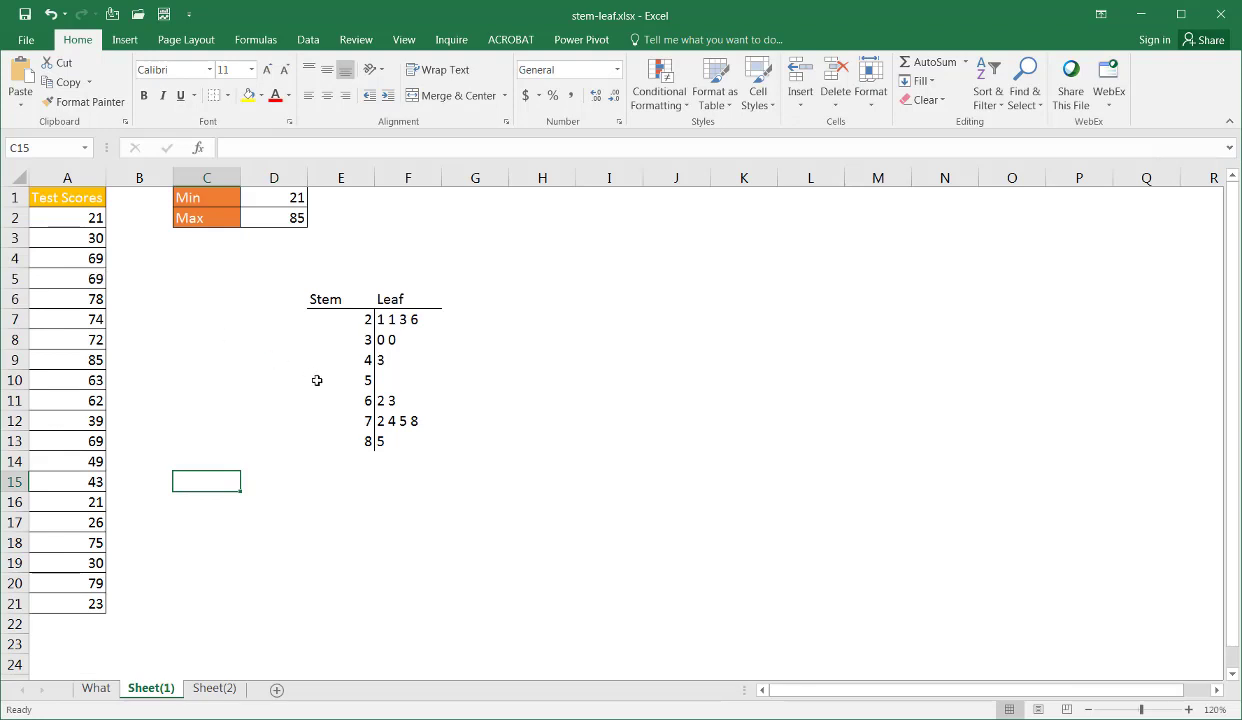
{"action": "left_click", "coordinate": [410, 316]}
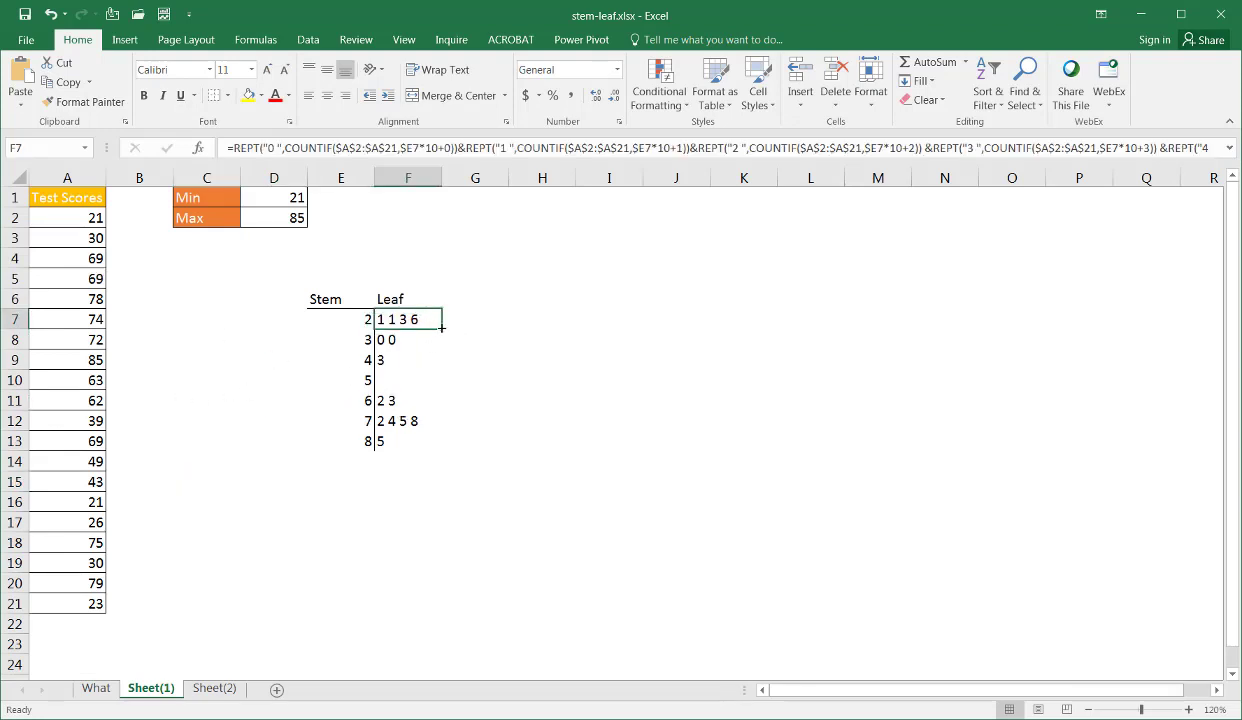
{"action": "left_click_drag", "start_coordinate": [441, 327], "coordinate": [432, 444]}
{"action": "left_click", "coordinate": [268, 410]}
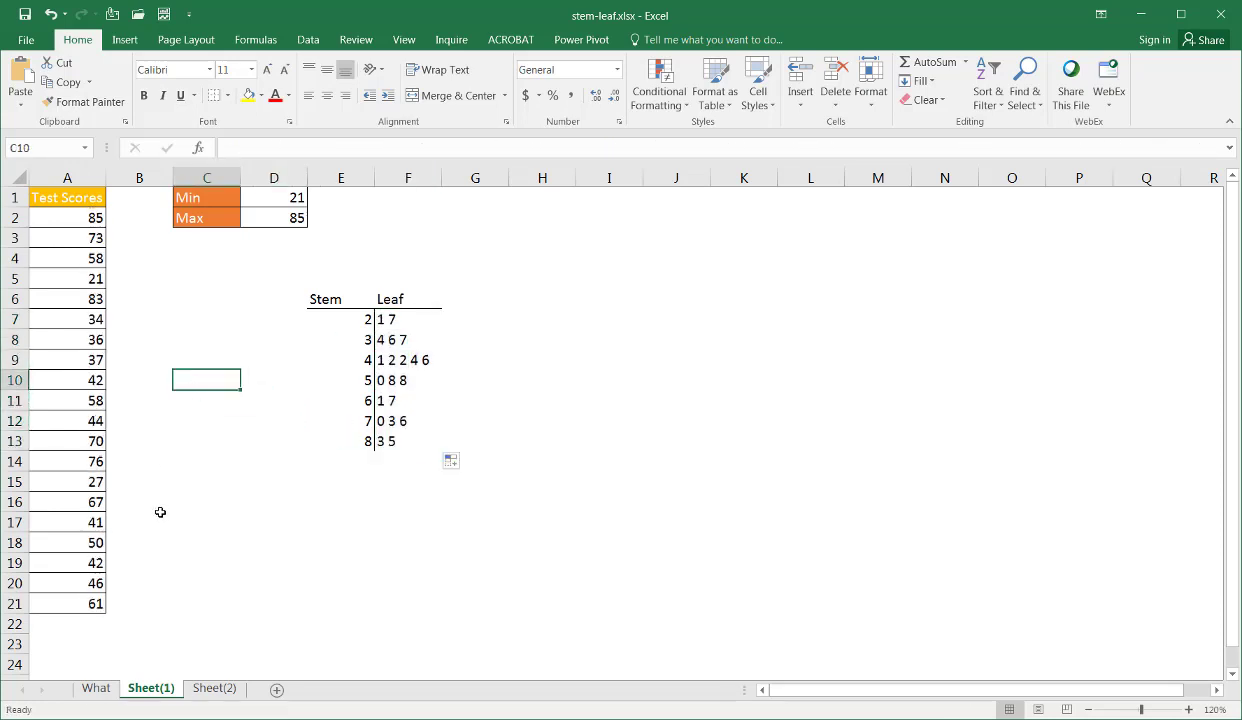
{"action": "key", "text": "F9"}
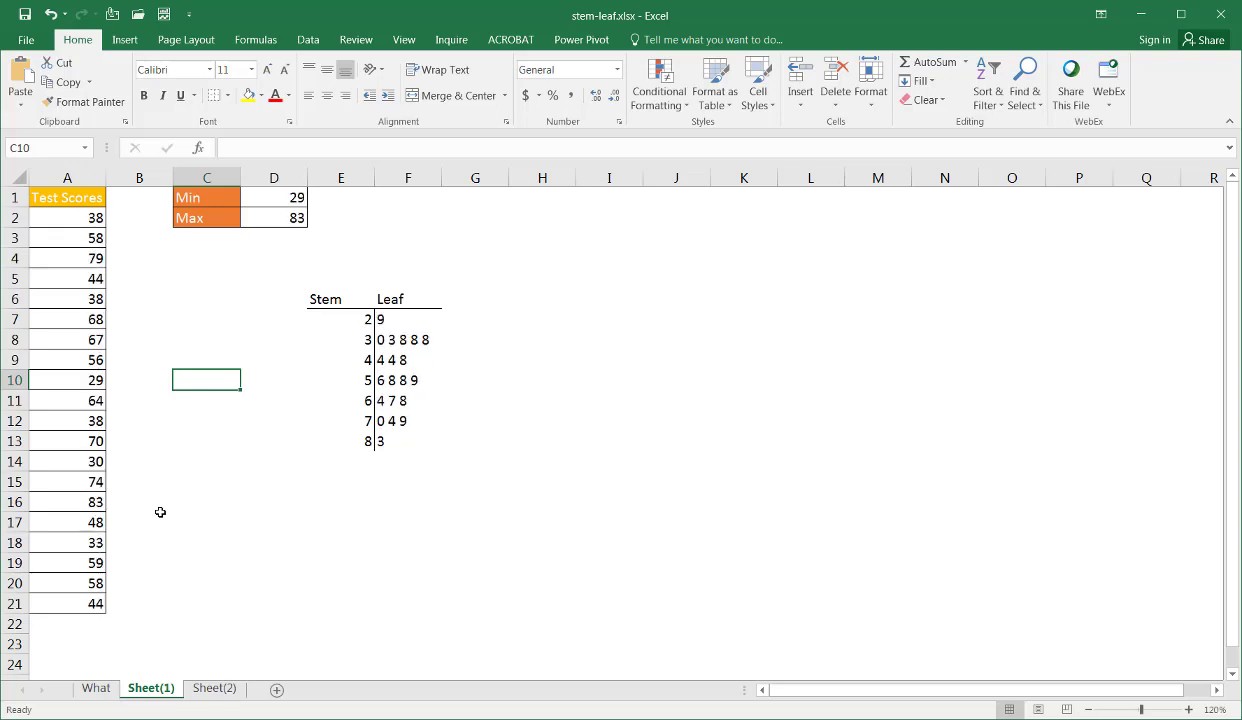